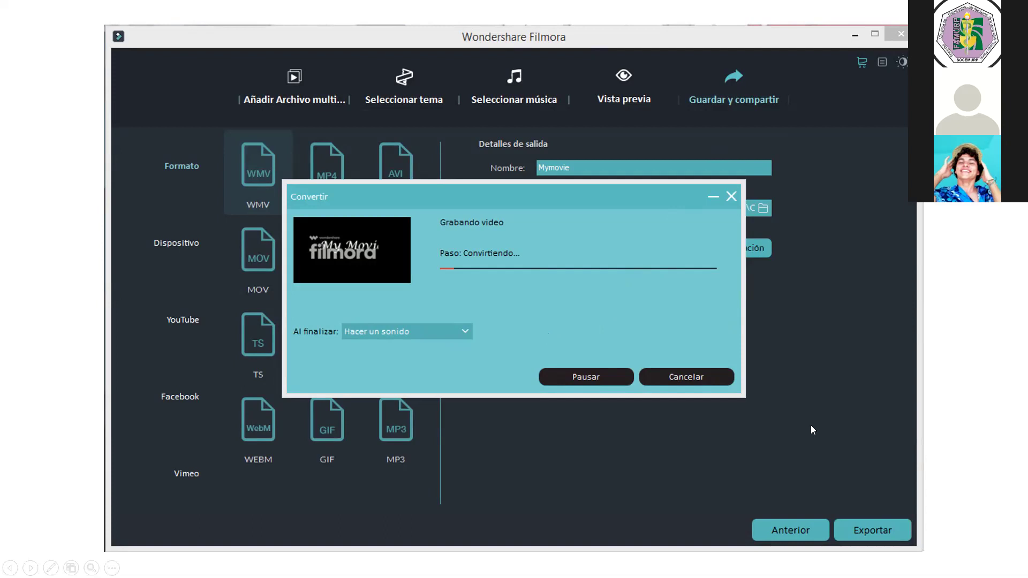
key(Right)
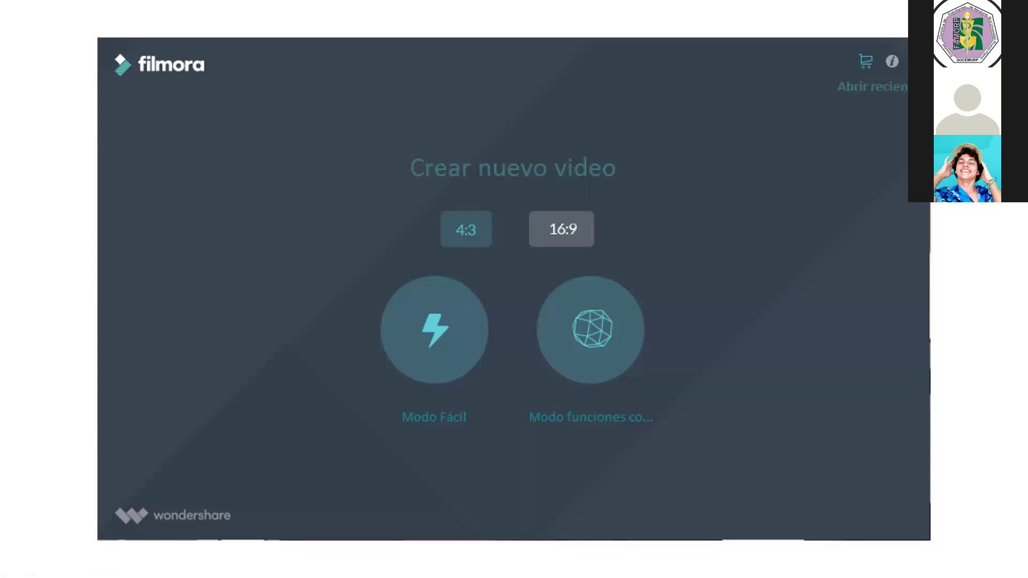
key(Right)
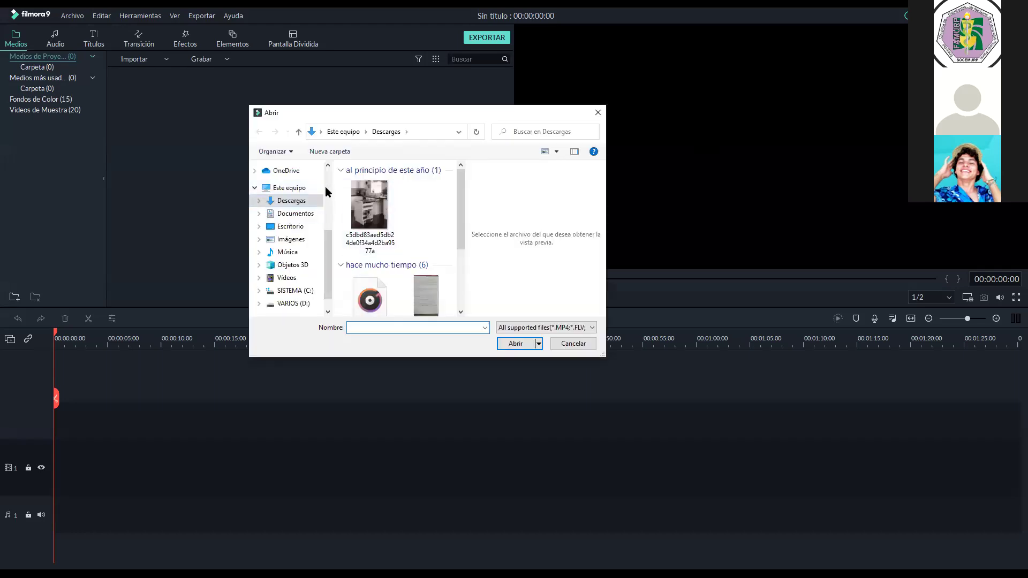
Import the four photos IMG_1706 (2), IMG_1703, IMG_1702 and IMG_7556 from the Escritorio folder into the project media
scroll(321, 203, up, 5)
click(290, 190)
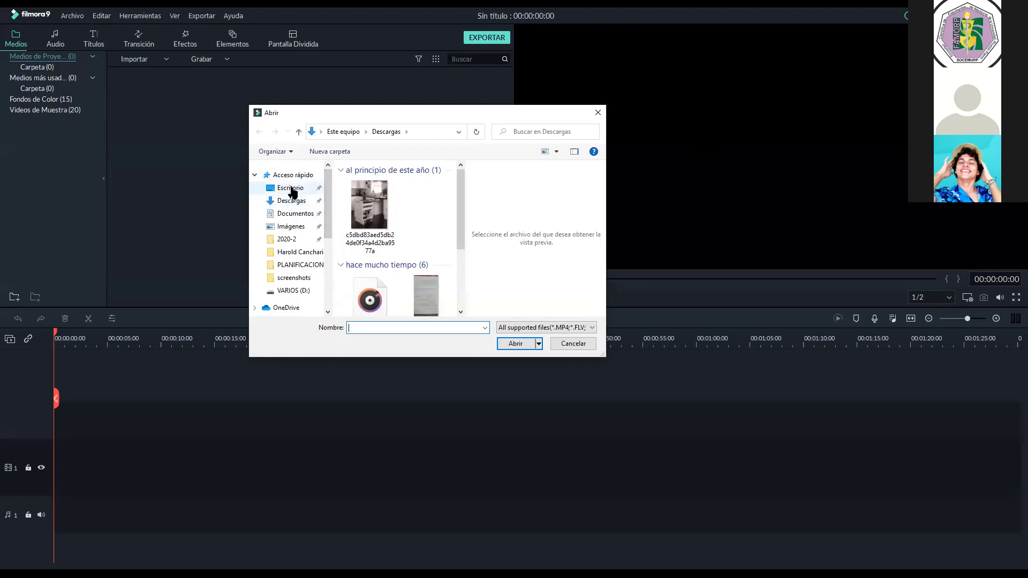
drag(432, 305, 345, 170)
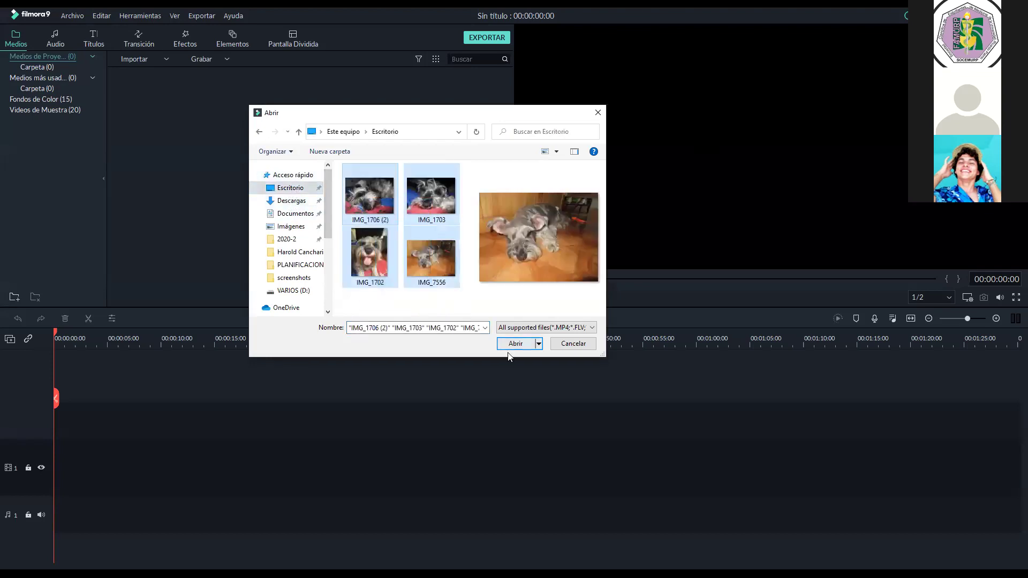
double_click(406, 284)
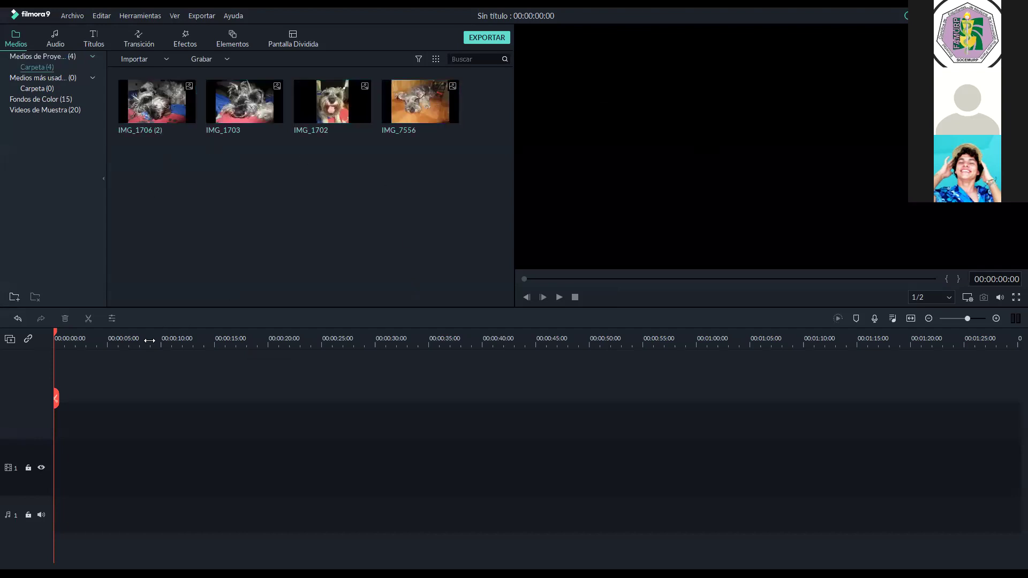
Place the IMG_1706 (2) photo at the start of the timeline on video track 2
mouse_move(168, 112)
drag(174, 110, 59, 393)
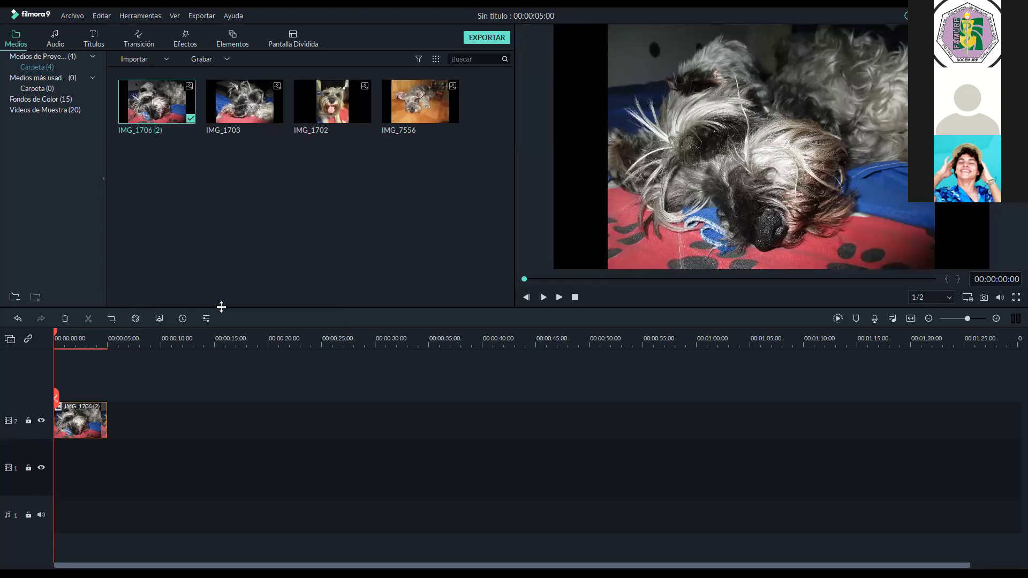
Crop the IMG_1706 (2) clip to a 16:9 ratio, with a frame of about 5142 x 2892 spanning the photo's width
click(82, 427)
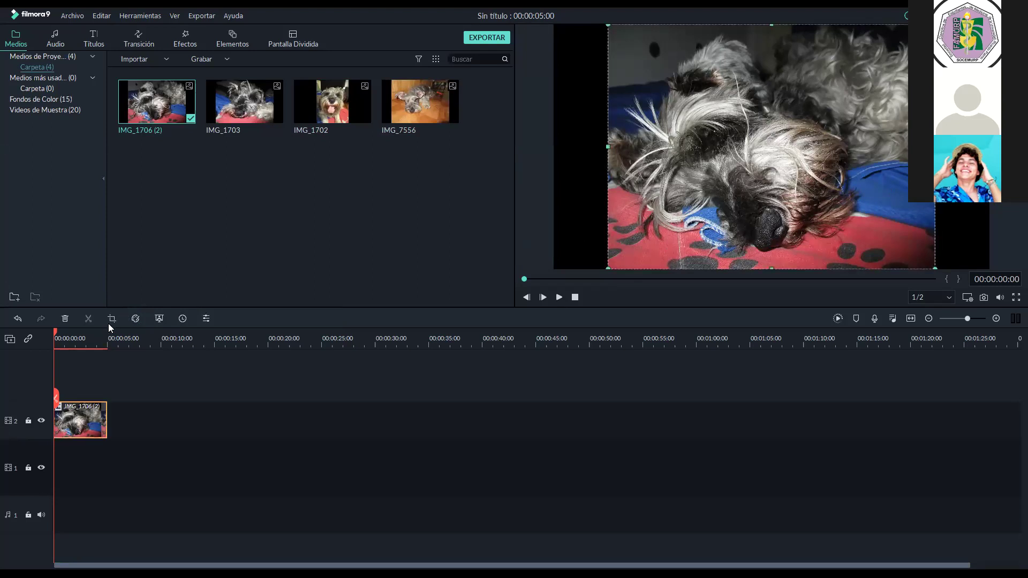
click(112, 319)
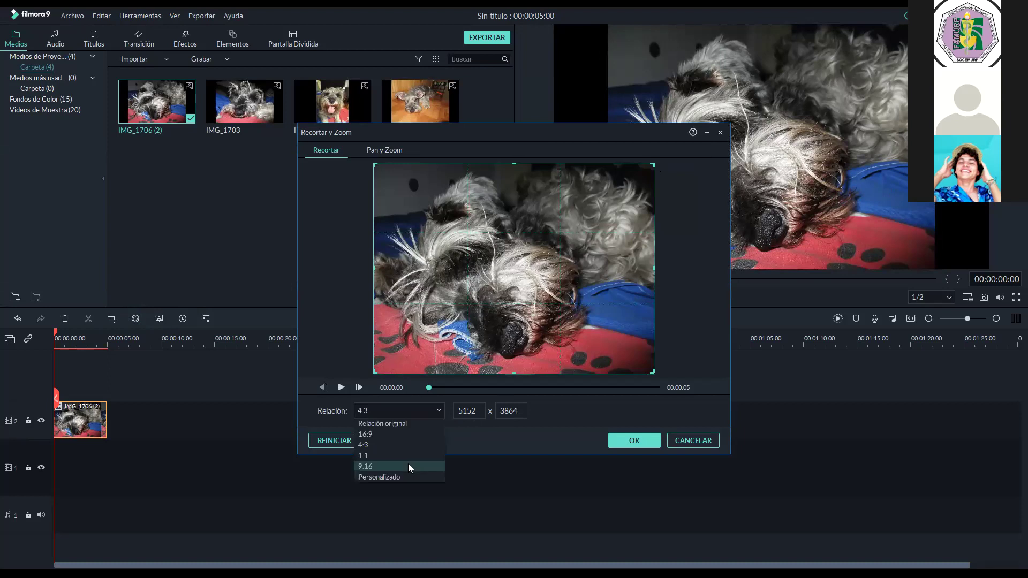
key(Return)
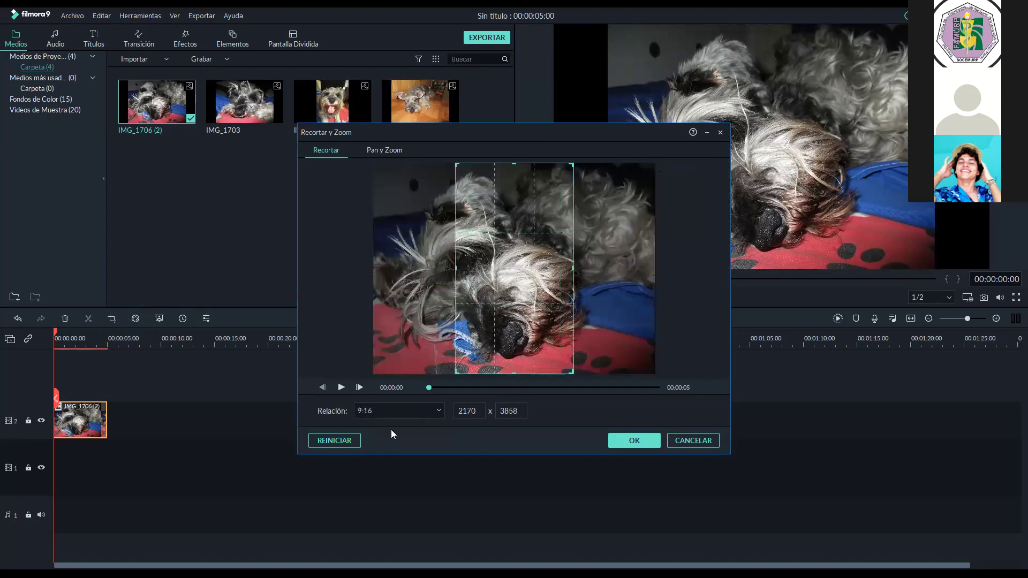
key(Up)
key(Up)
key(Up)
drag(568, 296, 697, 398)
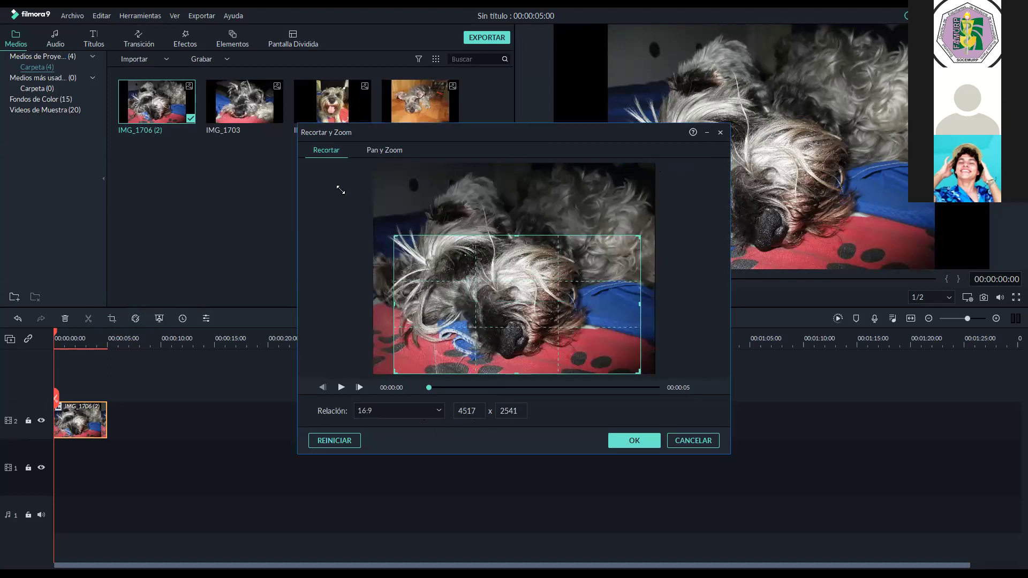
drag(560, 302, 560, 286)
drag(620, 218, 679, 193)
drag(592, 246, 591, 254)
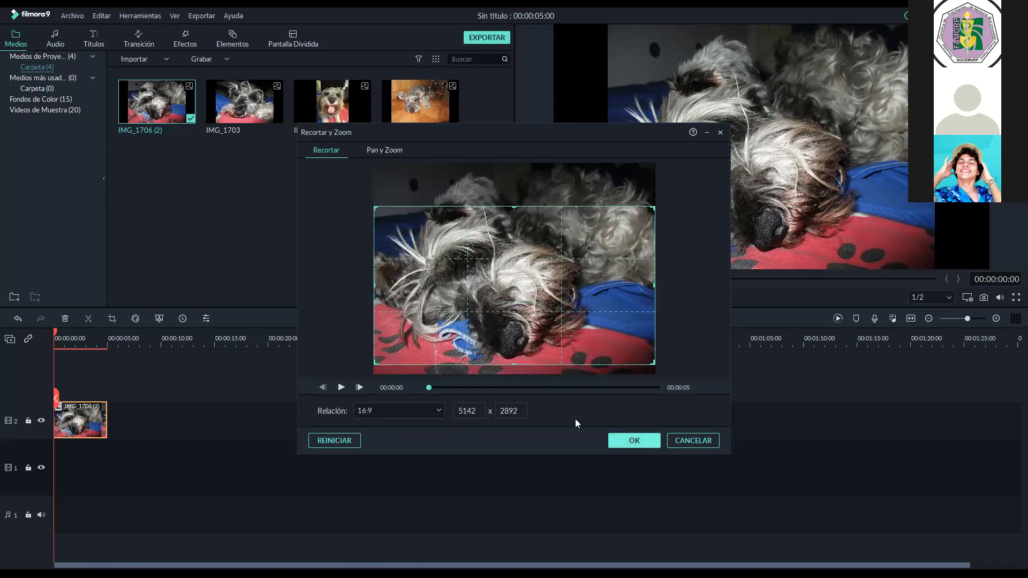
click(634, 440)
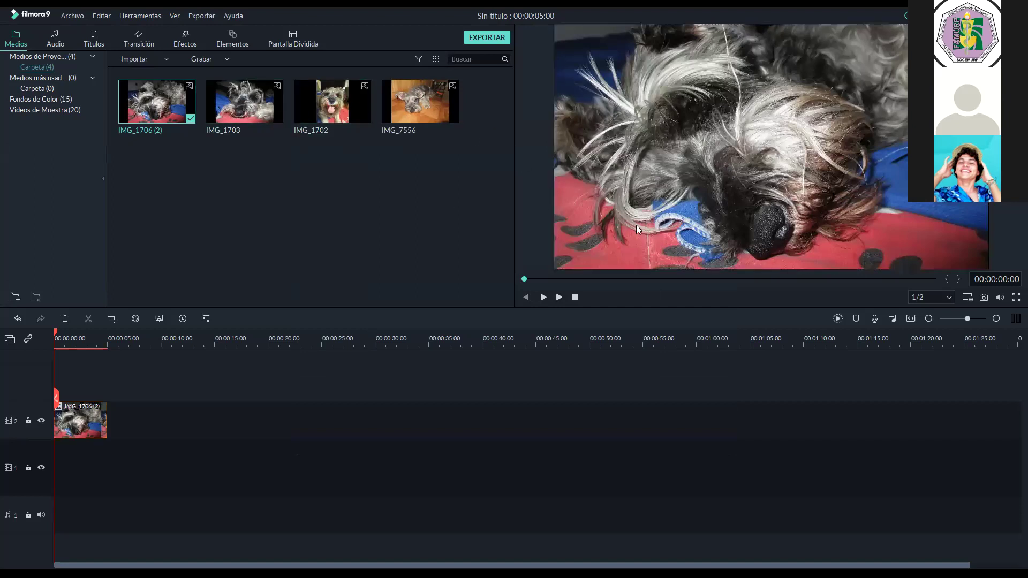
Add the IMG_1703 and IMG_7556 photos one after the other behind the first clip on video track 2
drag(251, 107, 115, 425)
drag(303, 312, 340, 158)
drag(421, 102, 135, 422)
Crop the IMG_1703 and IMG_7556 clips to a 16:9 ratio, adjusting the crop frame over each dog
click(122, 428)
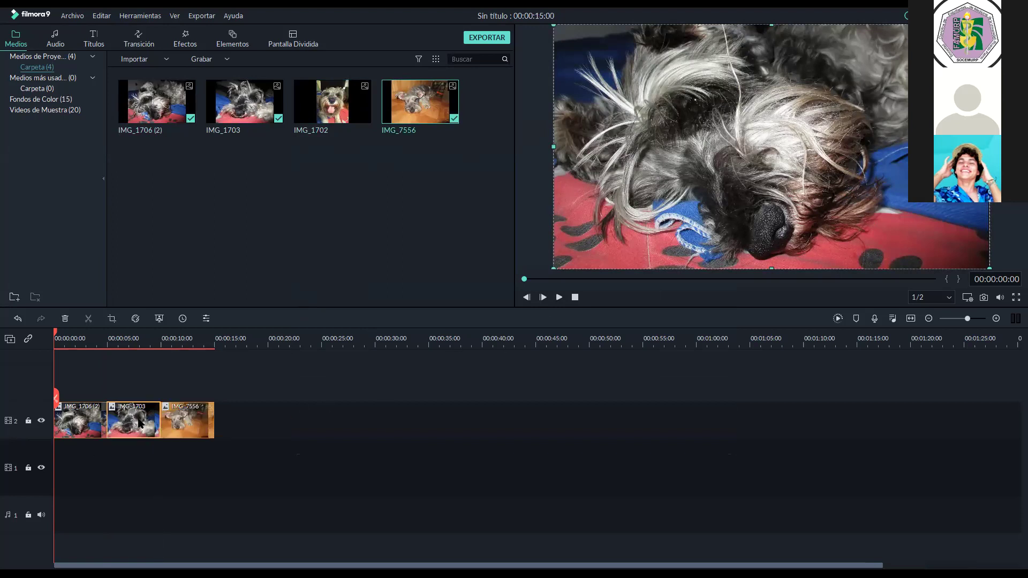
click(115, 319)
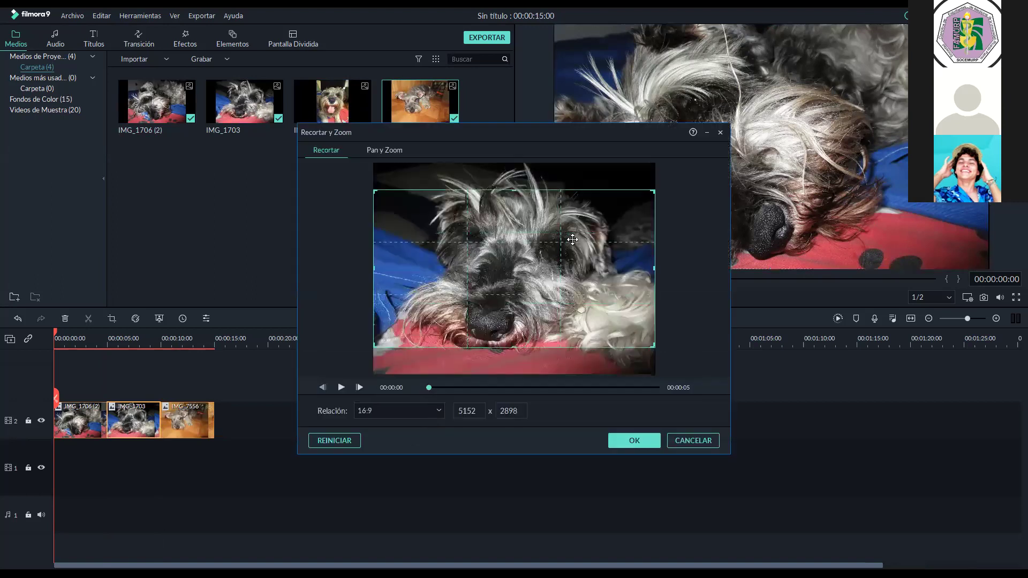
drag(572, 240, 573, 238)
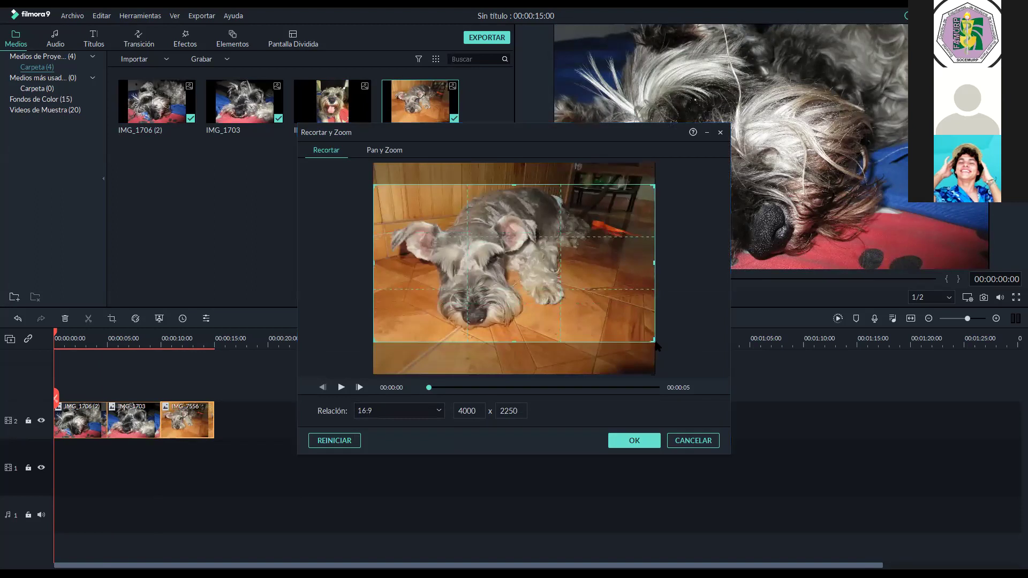
drag(653, 340, 555, 314)
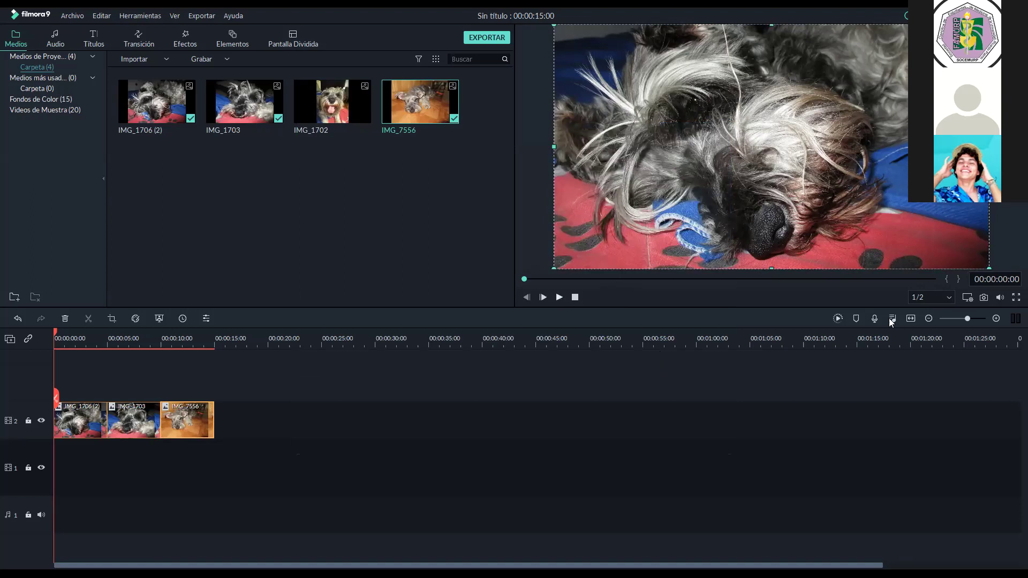
Play the photo sequence in the preview, then select the IMG_1706 (2) clip
click(558, 298)
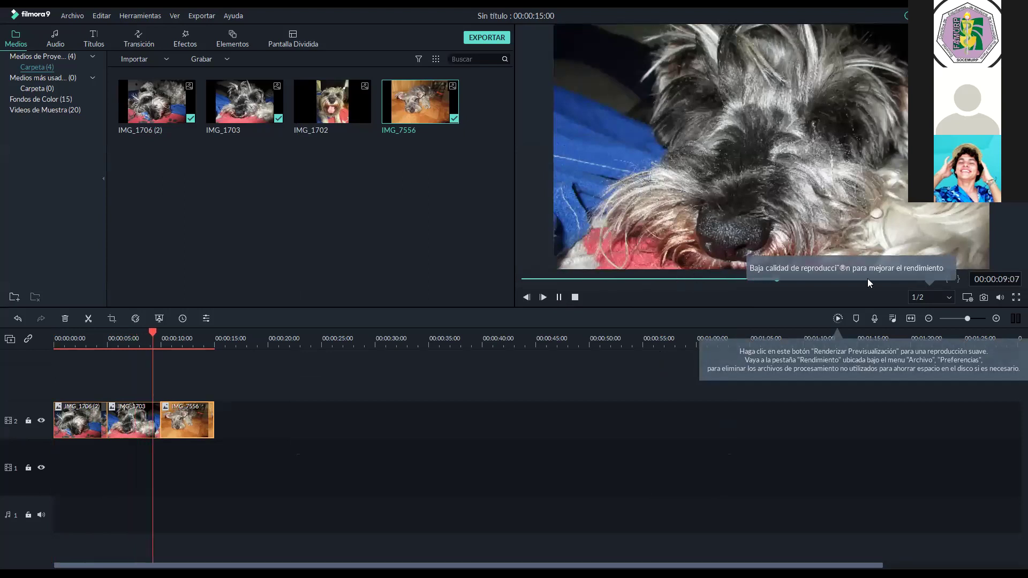
click(92, 423)
click(92, 423)
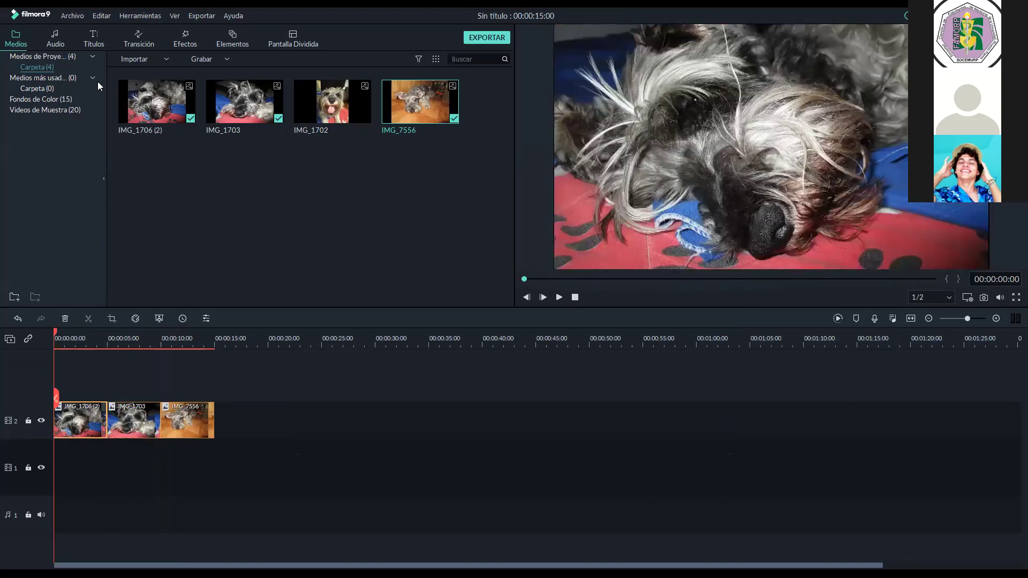
Add the Título 3 title at the start of video track 1, under the first photo clip
click(96, 40)
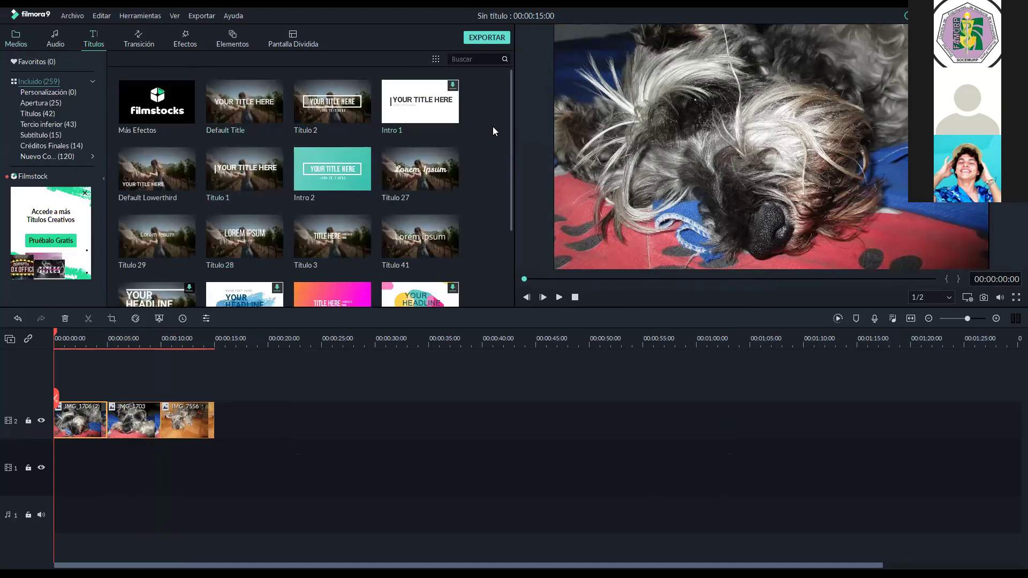
scroll(482, 184, down, 5)
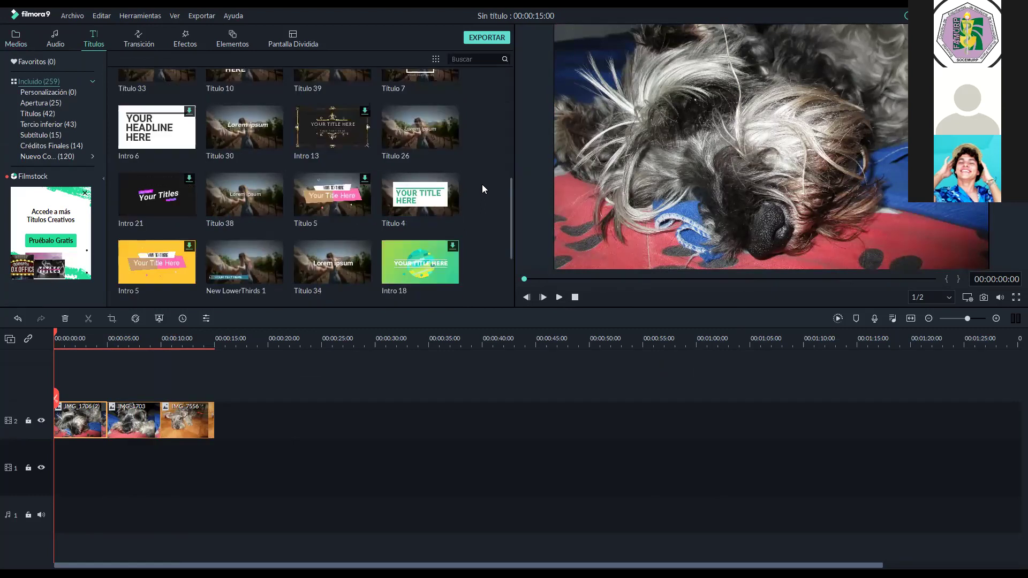
scroll(482, 184, down, 3)
scroll(477, 212, down, 3)
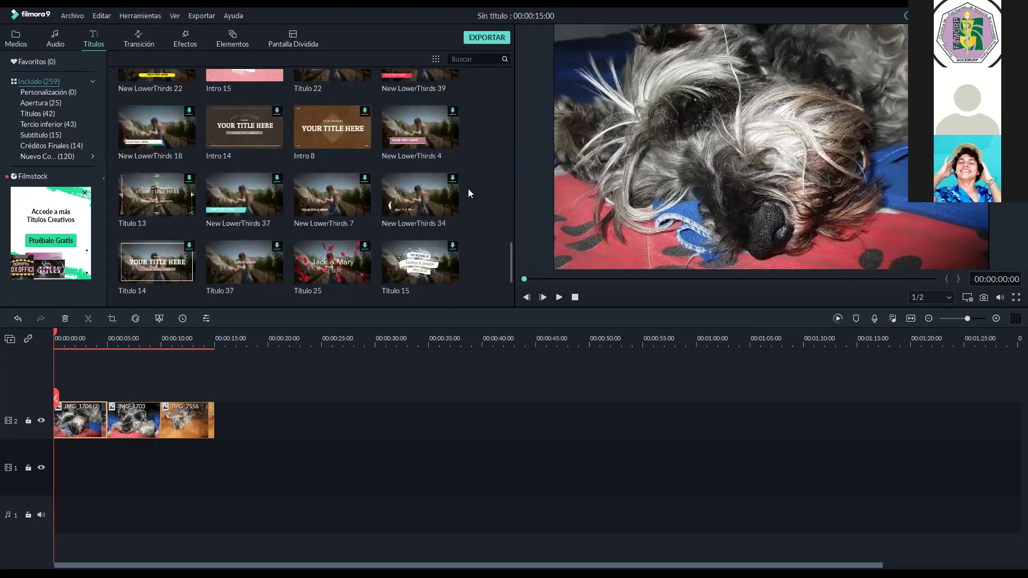
scroll(355, 209, down, 10)
scroll(466, 280, down, 8)
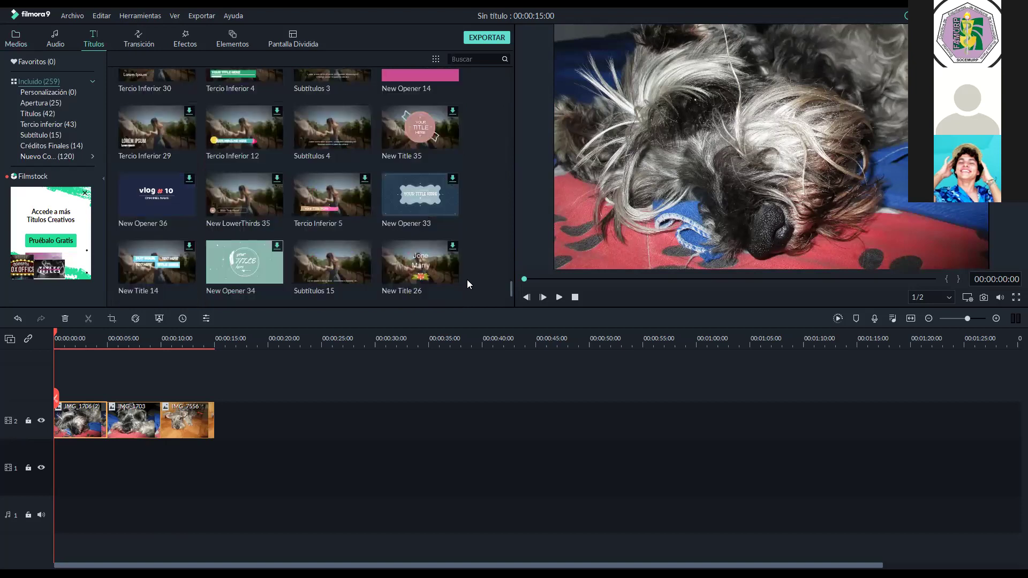
scroll(465, 279, up, 15)
scroll(465, 279, up, 5)
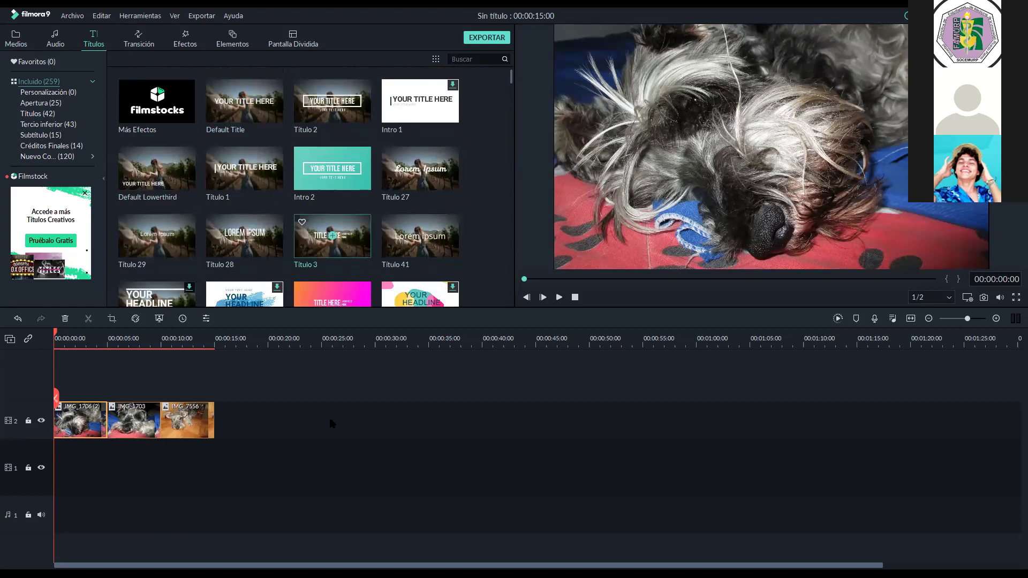
drag(233, 350, 67, 470)
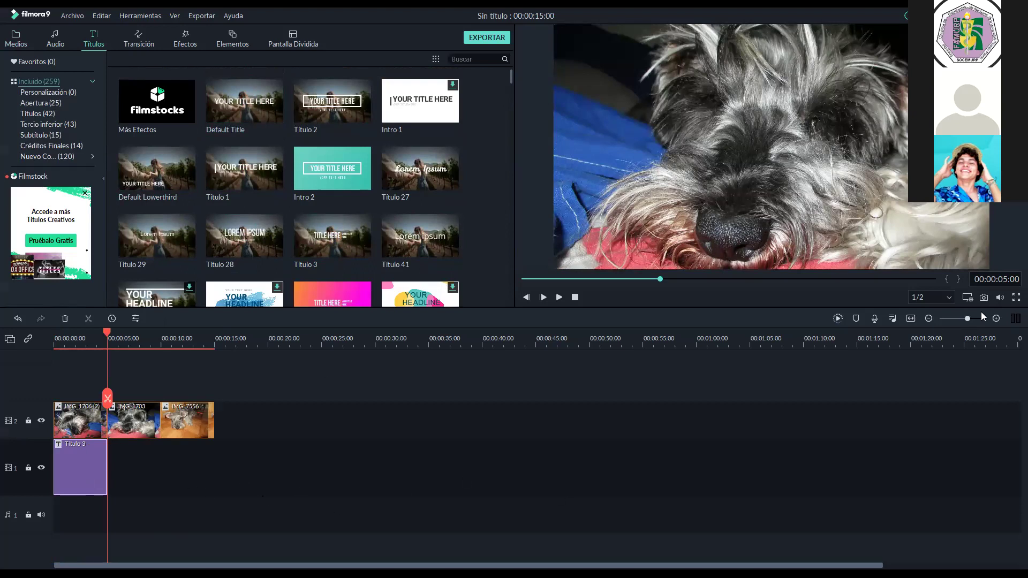
Shorten the Título 3 clip to about 4.3 seconds and shift it to start at about 00:00:00:10
drag(969, 317, 982, 316)
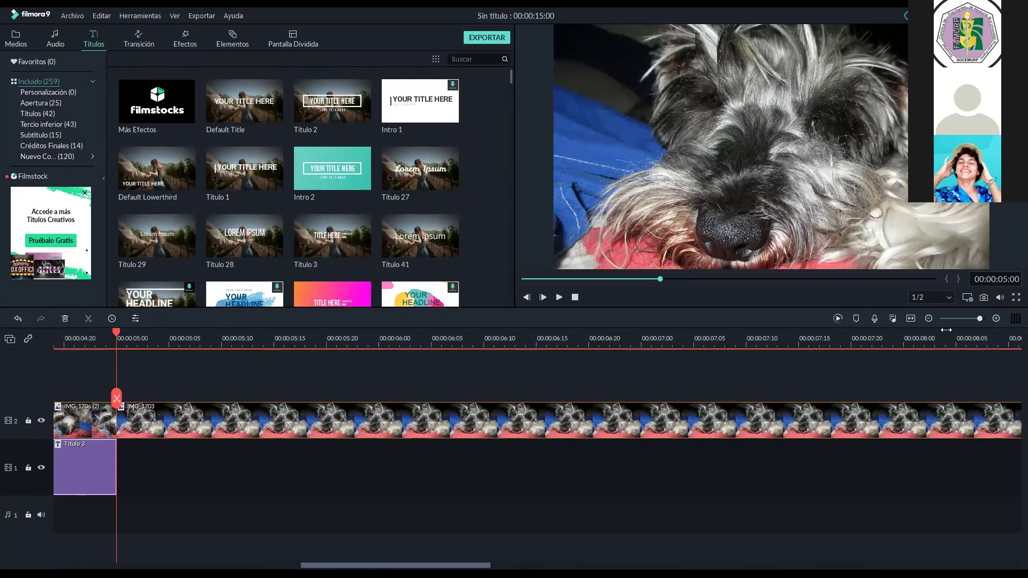
scroll(607, 469, up, 10)
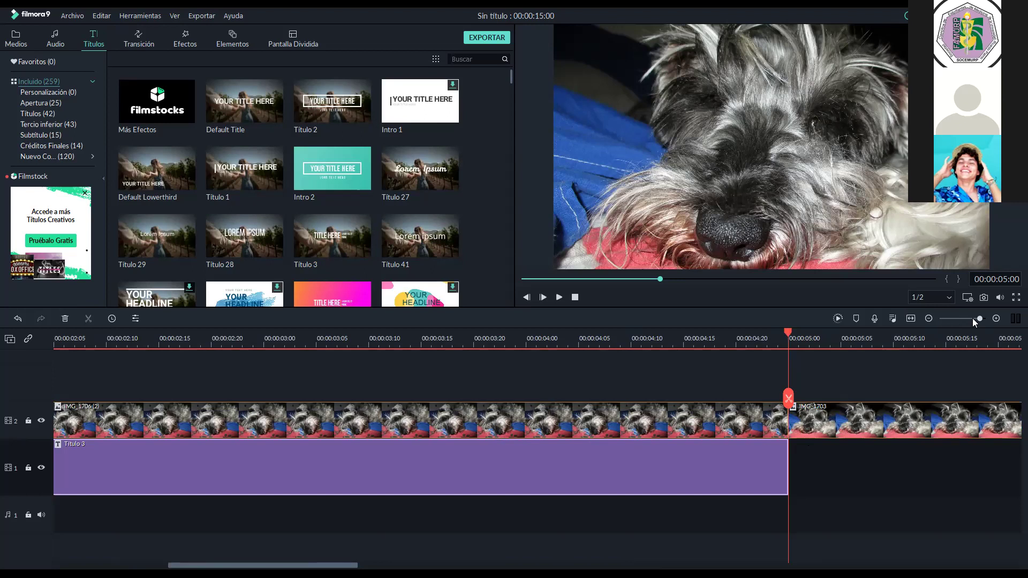
drag(979, 317, 982, 318)
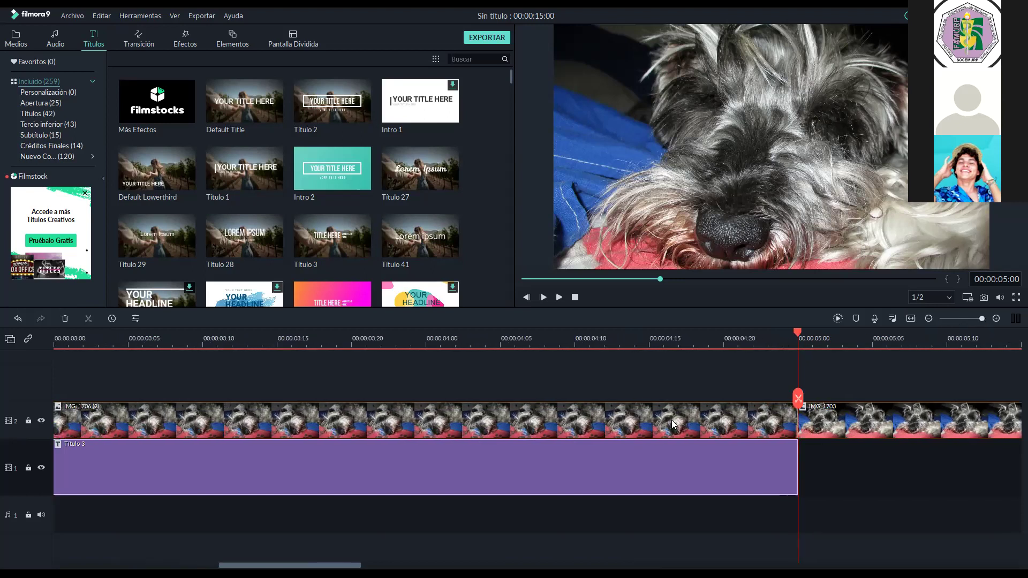
click(696, 421)
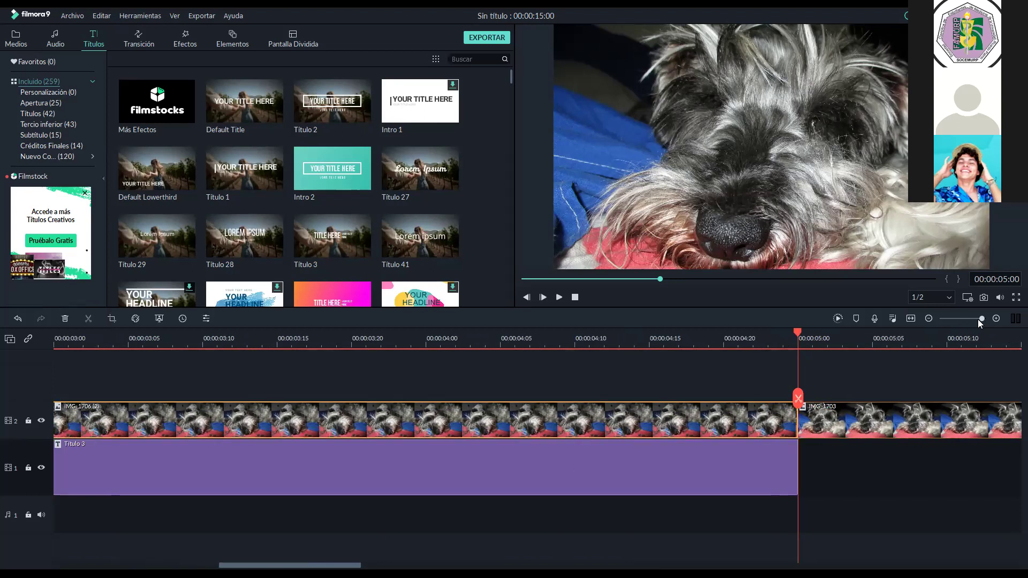
drag(982, 318, 958, 323)
click(975, 320)
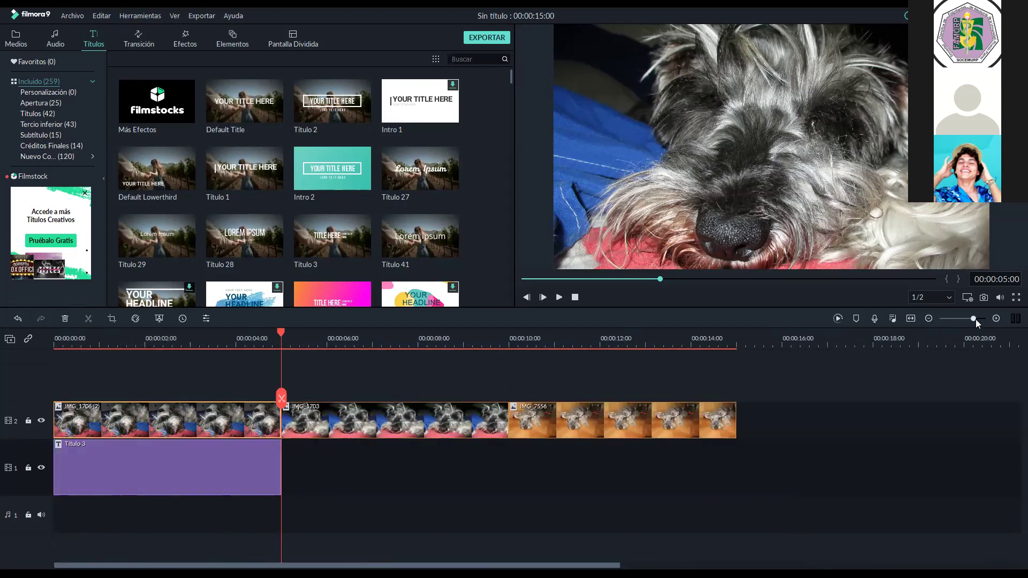
click(53, 471)
drag(54, 468, 74, 466)
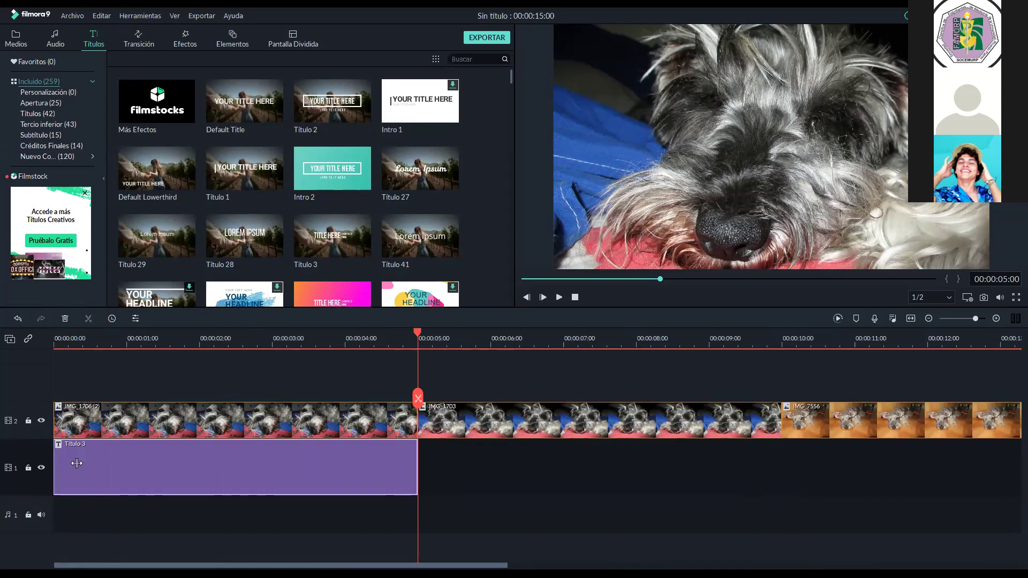
double_click(388, 491)
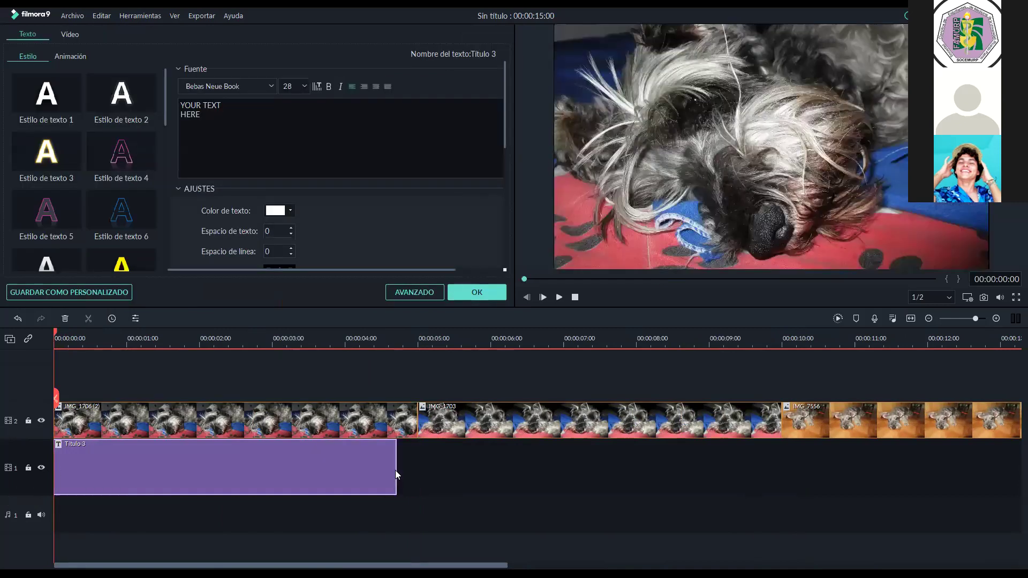
drag(377, 471, 362, 472)
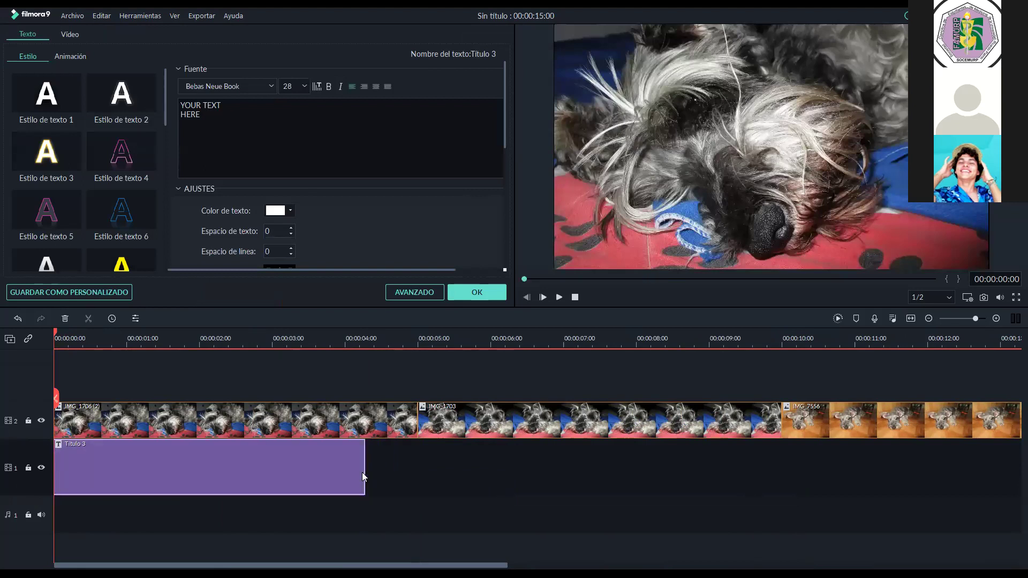
drag(296, 460, 411, 424)
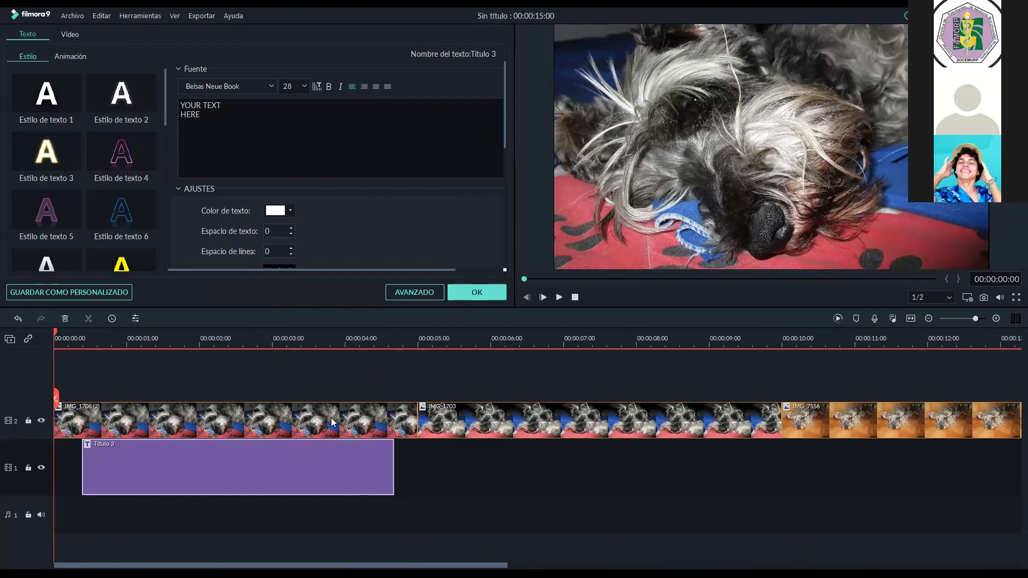
Open the Título 3 title for advanced text editing and replace its TITLE HERE text with MIS BEBES
click(415, 293)
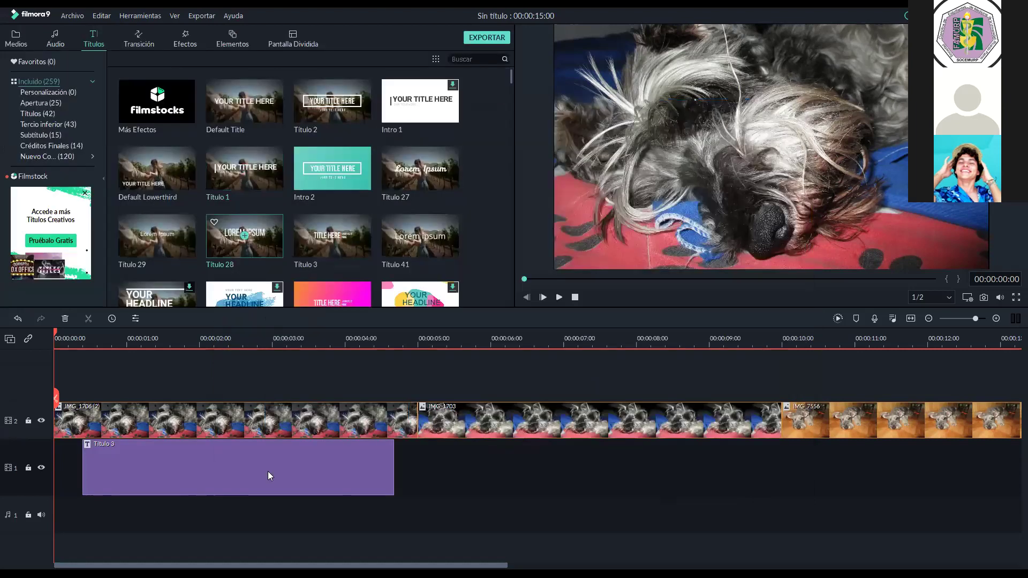
double_click(268, 471)
click(245, 114)
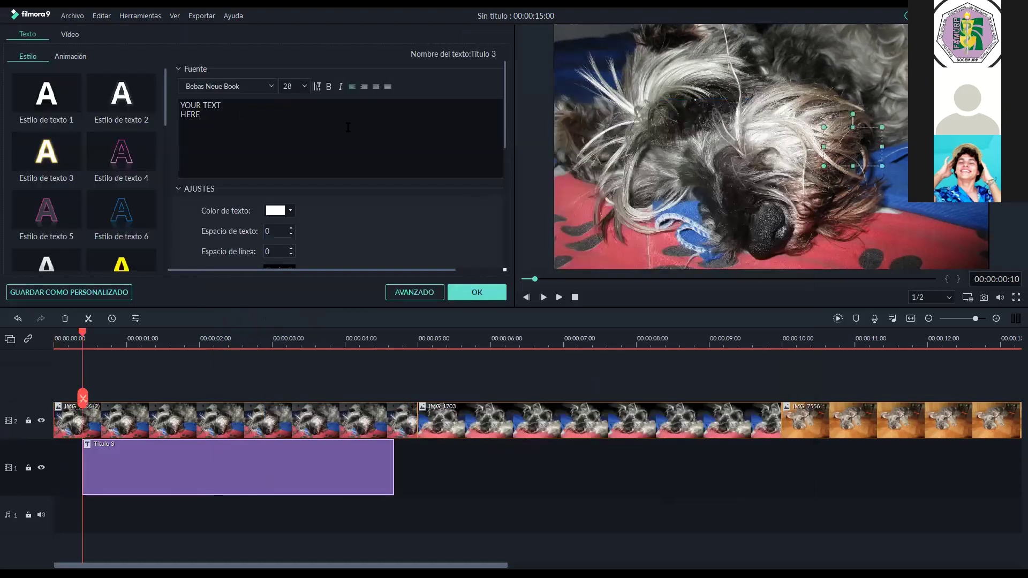
click(419, 293)
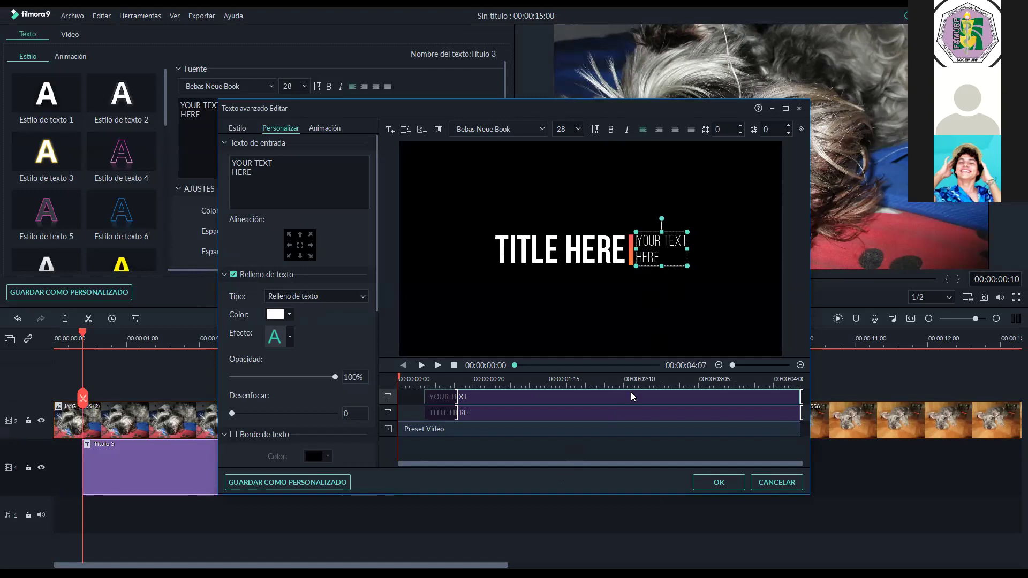
click(600, 256)
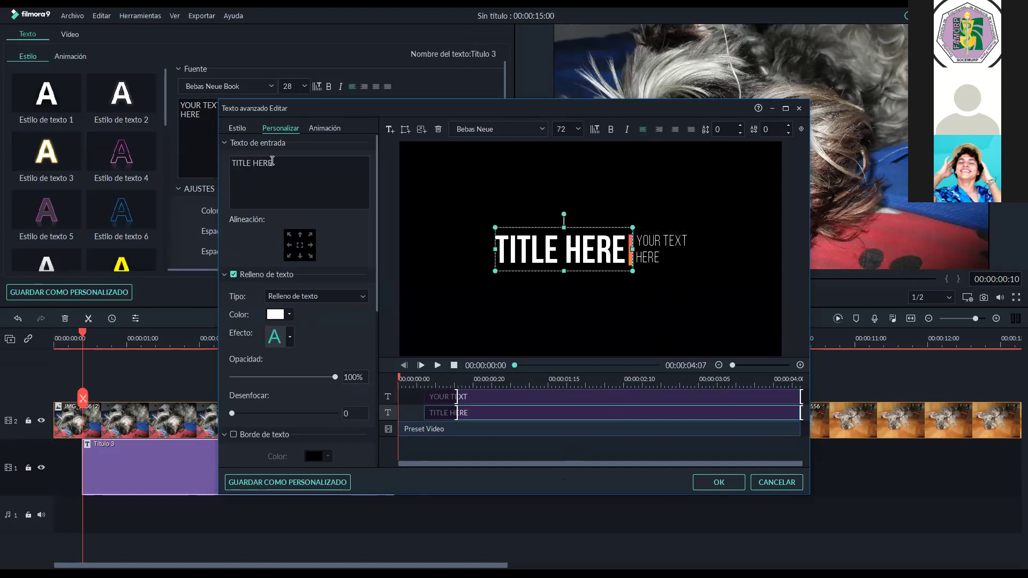
drag(272, 160, 225, 168)
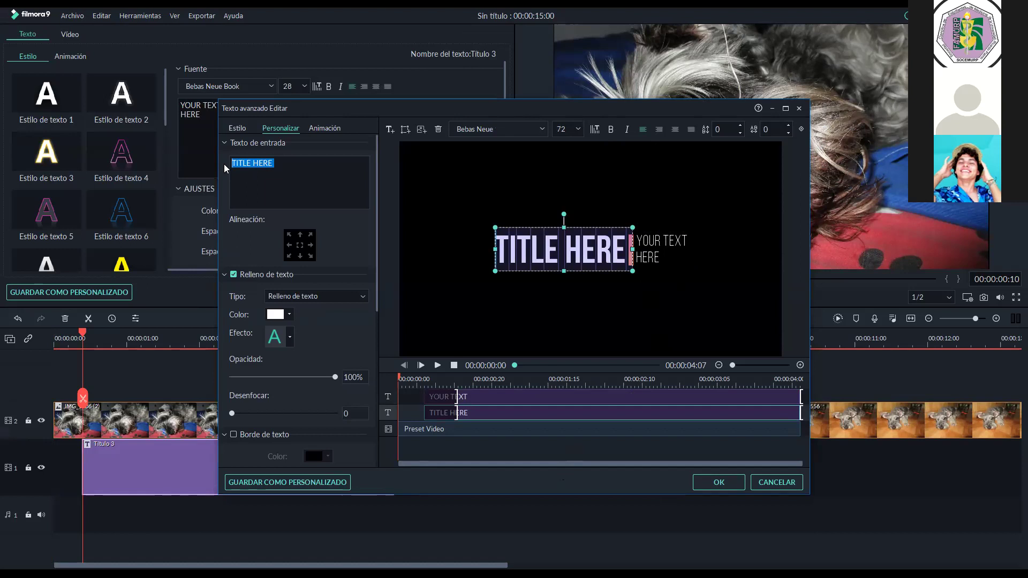
text(MIS )
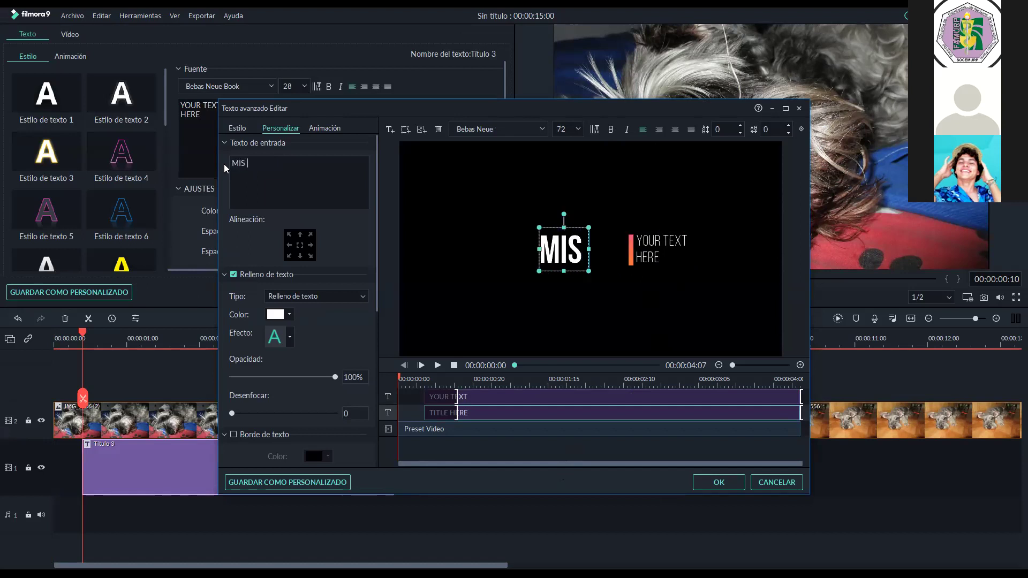
text(BEBES)
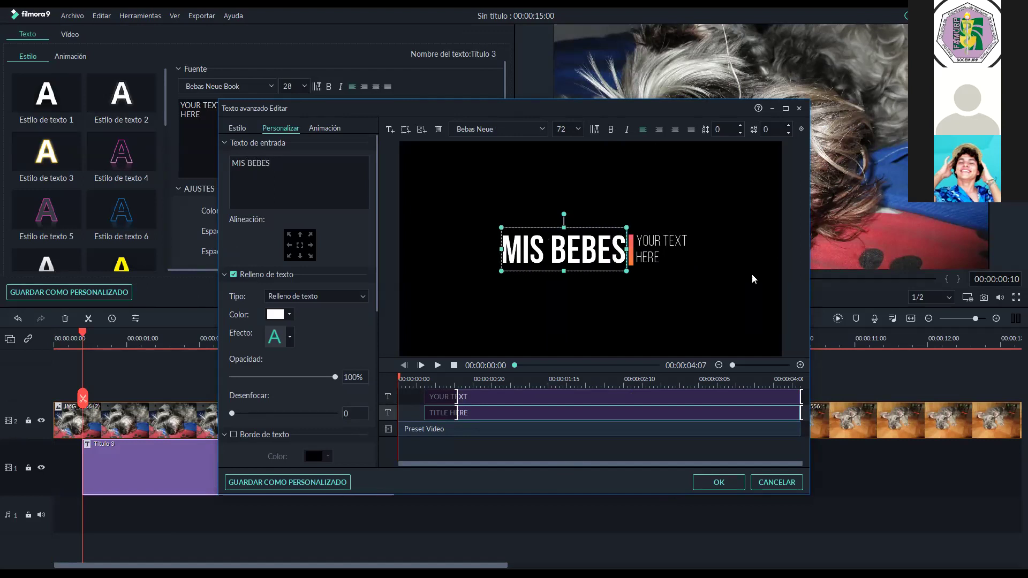
Replace the title's secondary YOUR TEXT HERE text with ALASKA Y LAYLA
click(666, 245)
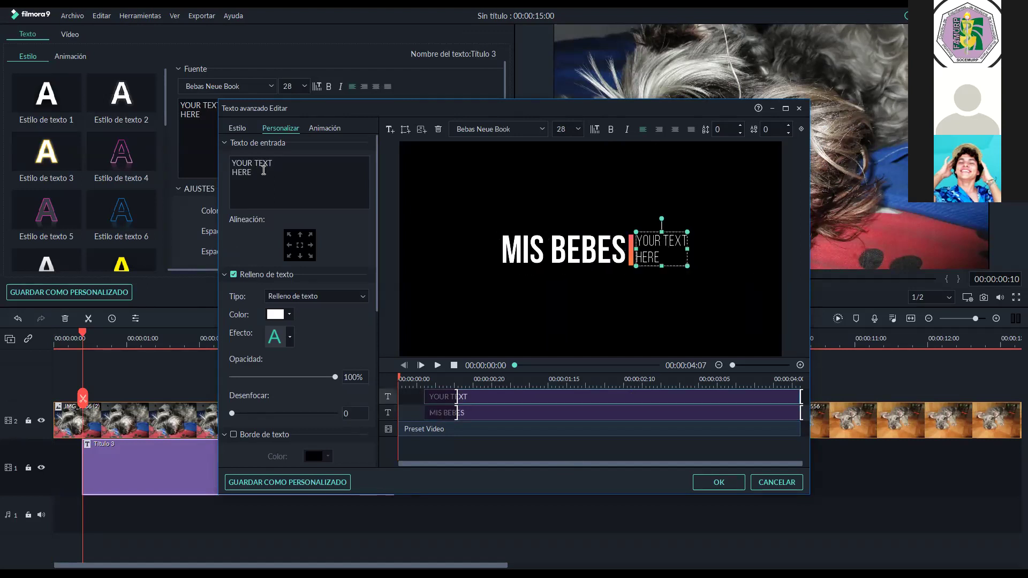
drag(268, 171, 236, 164)
key(BackSpace)
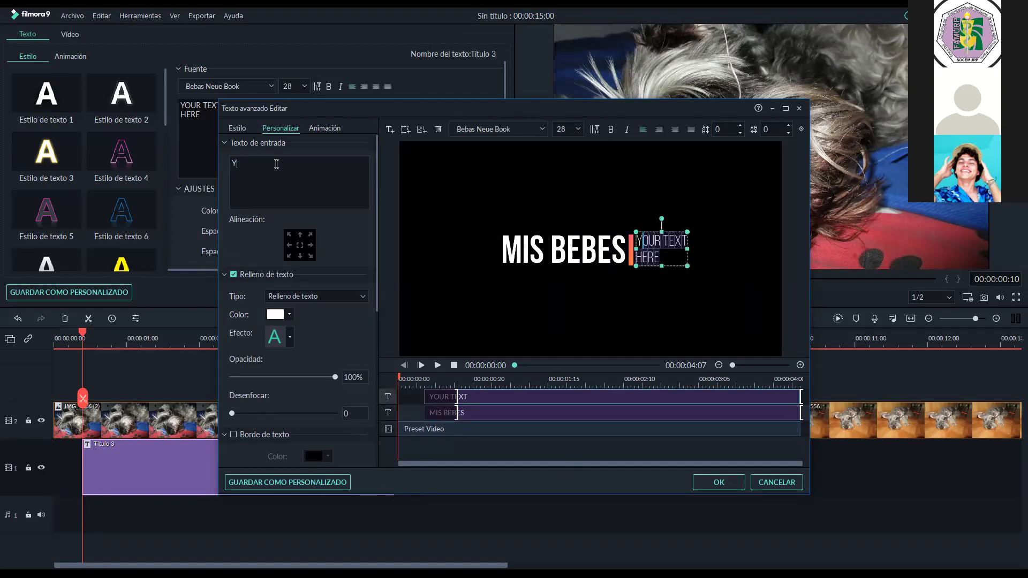
key(BackSpace)
text(ALASKA Y LAYLA)
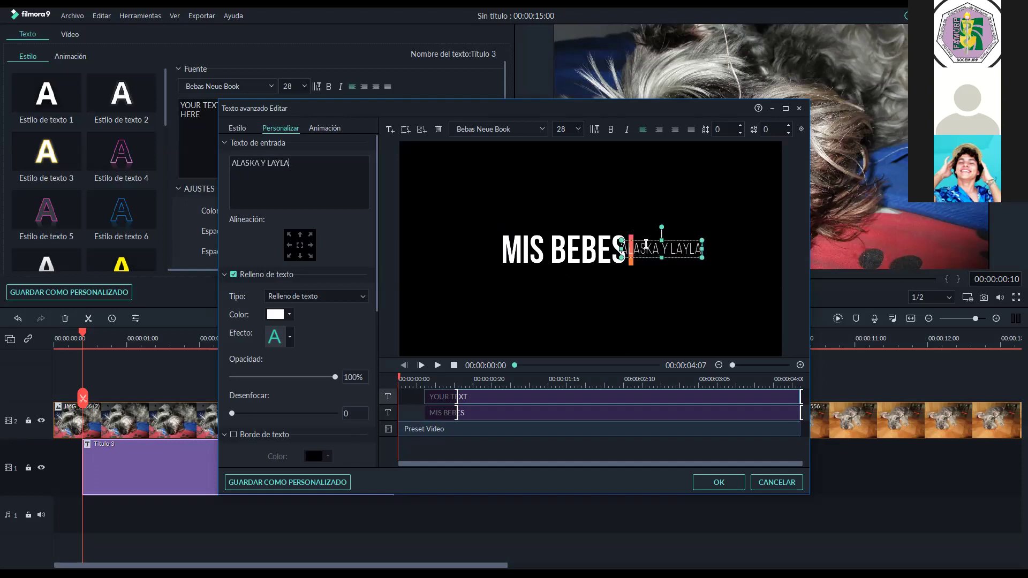
Break ALASKA Y LAYLA into two lines before LAYLA and arrange the text and the orange bar beside MIS BEBES
click(681, 250)
drag(695, 257, 711, 257)
click(270, 163)
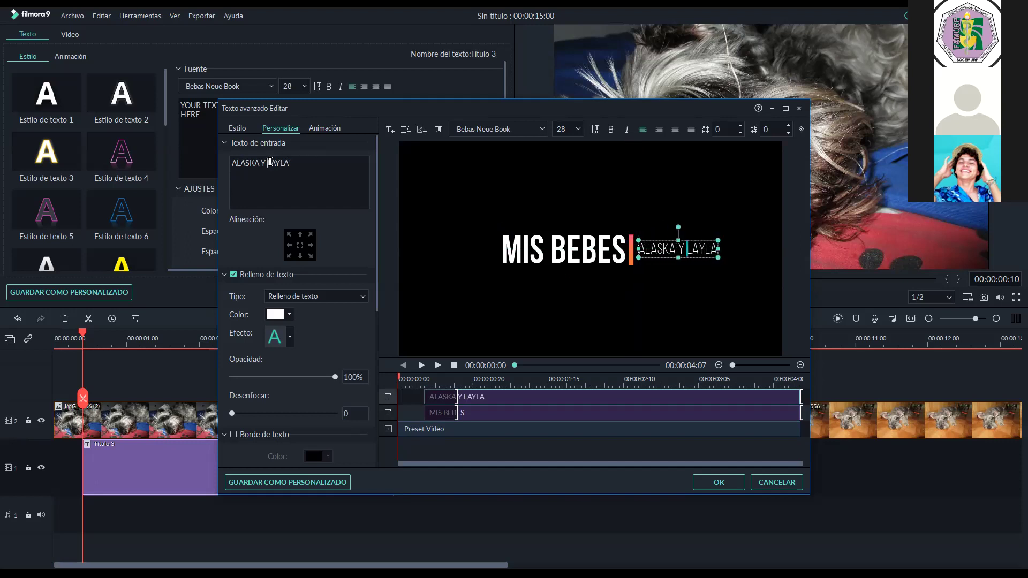
key(Return)
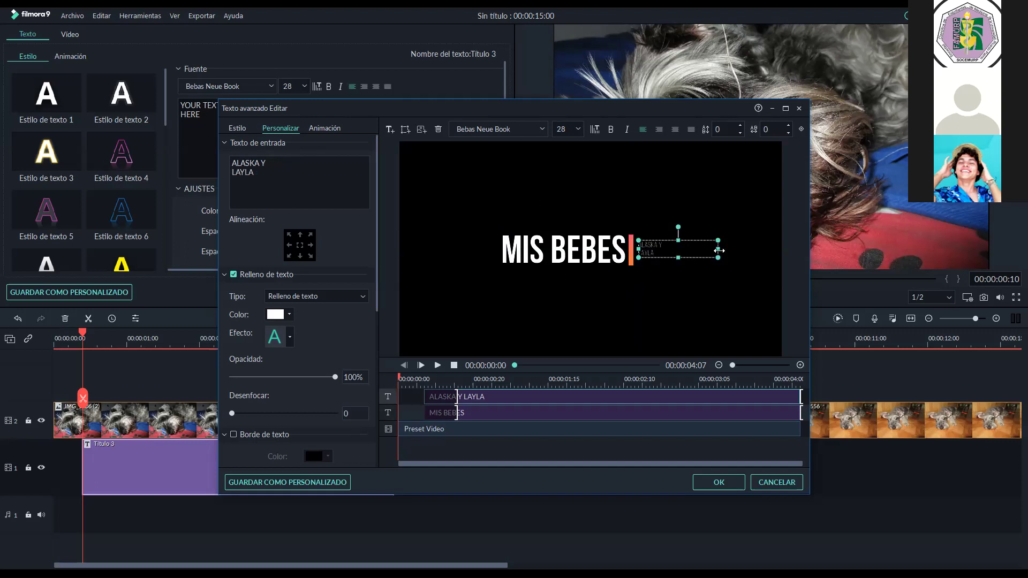
mouse_move(704, 254)
mouse_down()
mouse_move(653, 254)
mouse_move(704, 270)
mouse_move(683, 237)
mouse_move(690, 241)
mouse_up()
click(633, 257)
drag(634, 257, 638, 255)
click(542, 237)
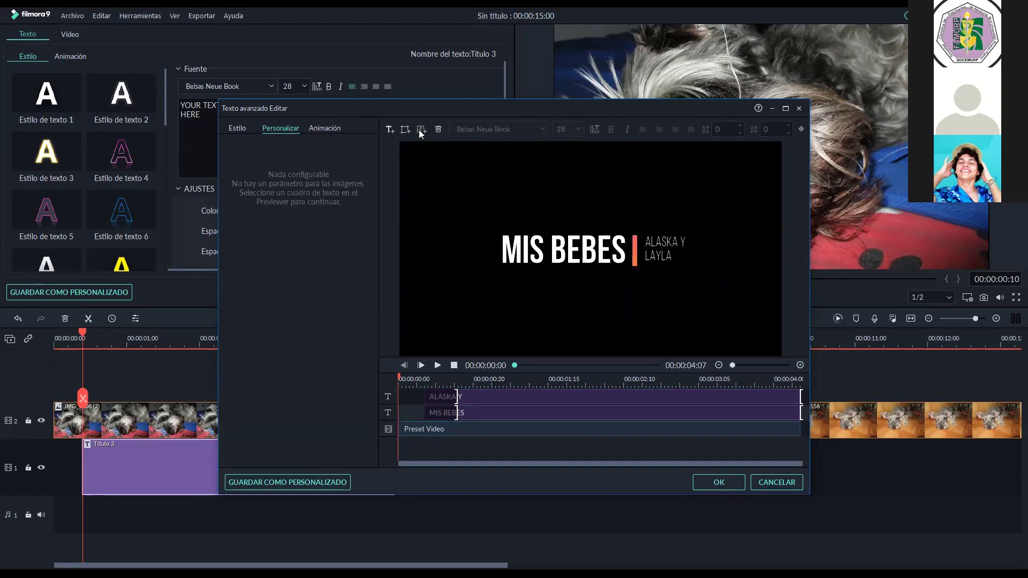
Insert the IMG_1702 image into the title as a small picture just before the MIS BEBES text
click(421, 130)
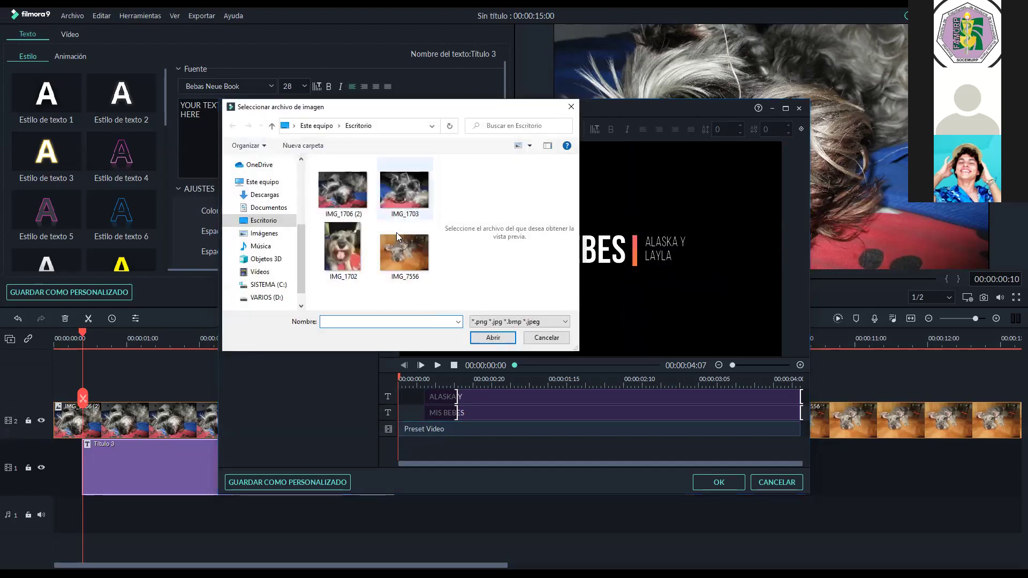
click(343, 255)
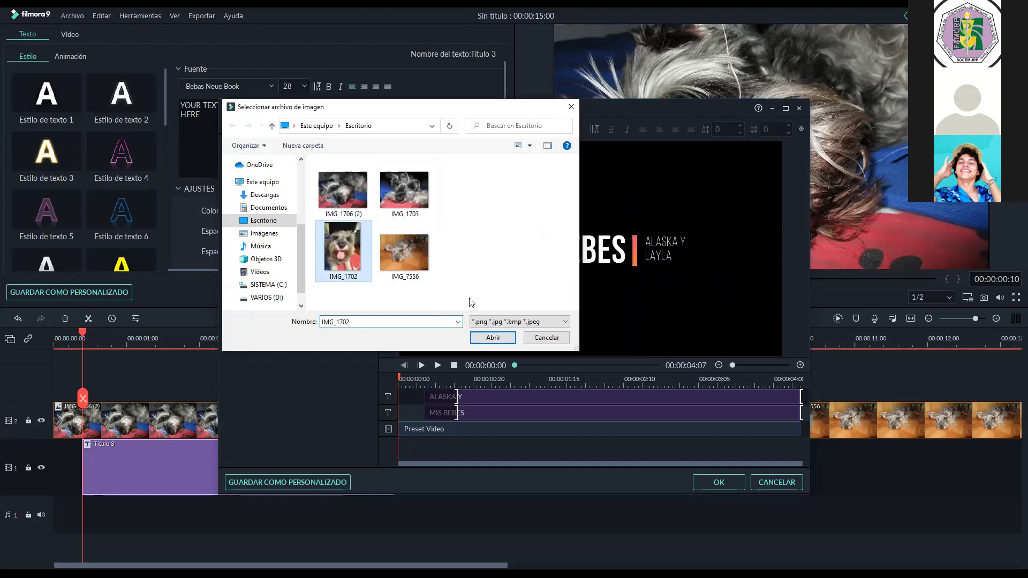
click(491, 339)
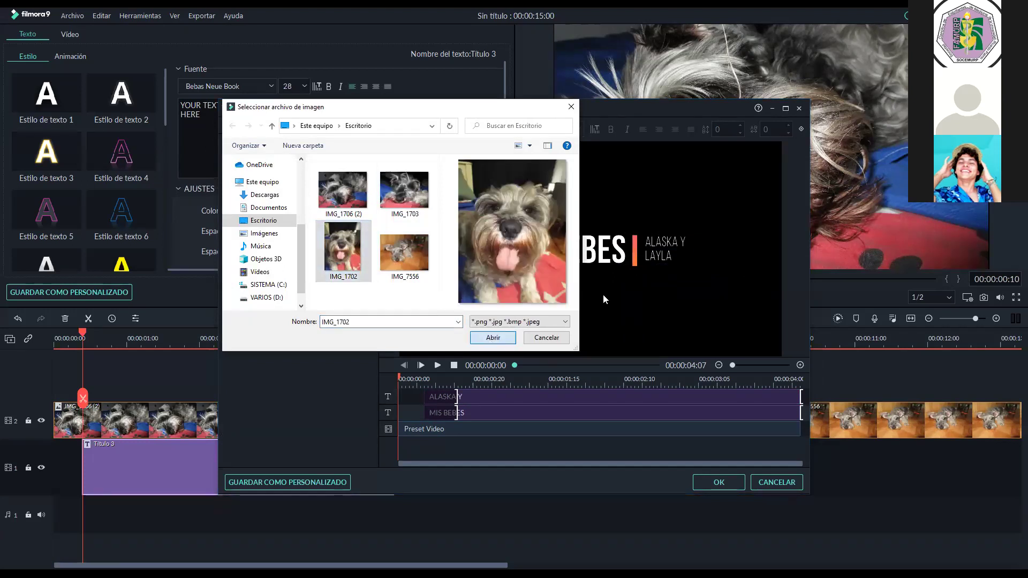
drag(672, 141, 473, 245)
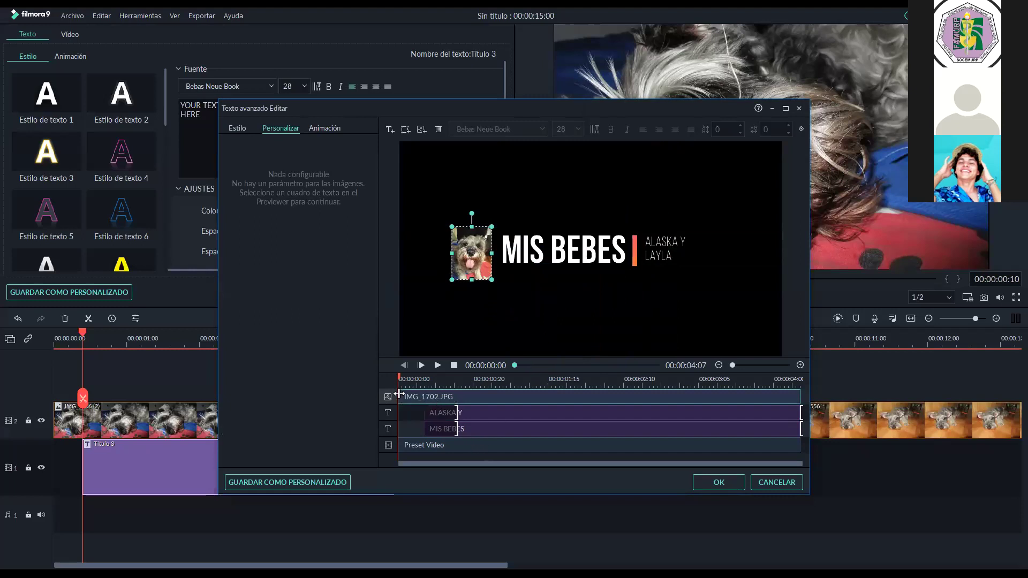
Trim the IMG_1702 layer in the title's timeline to run from about 00:00:00:15 to about 00:00:04:00
drag(399, 397, 410, 397)
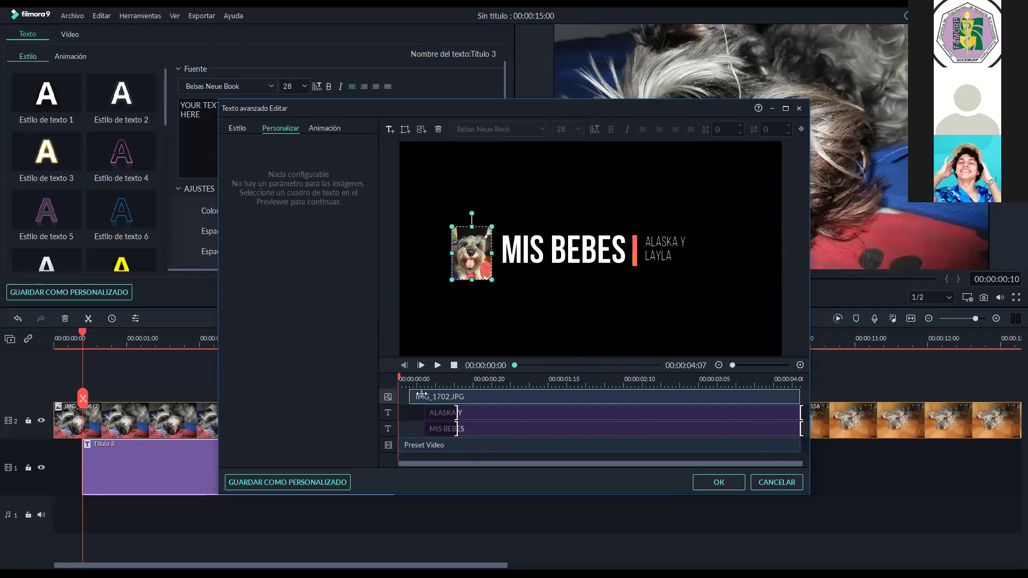
click(444, 396)
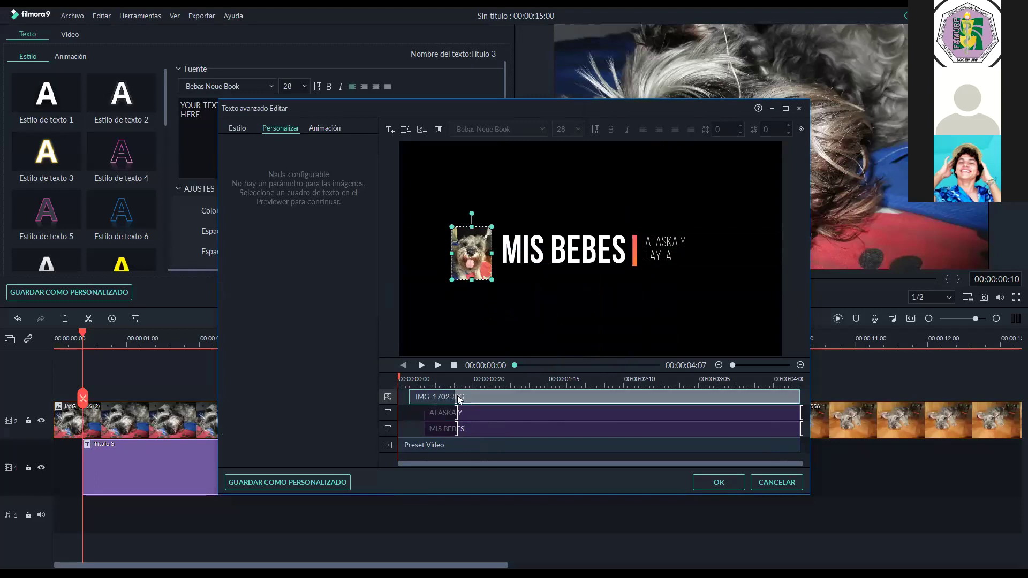
drag(458, 396, 457, 396)
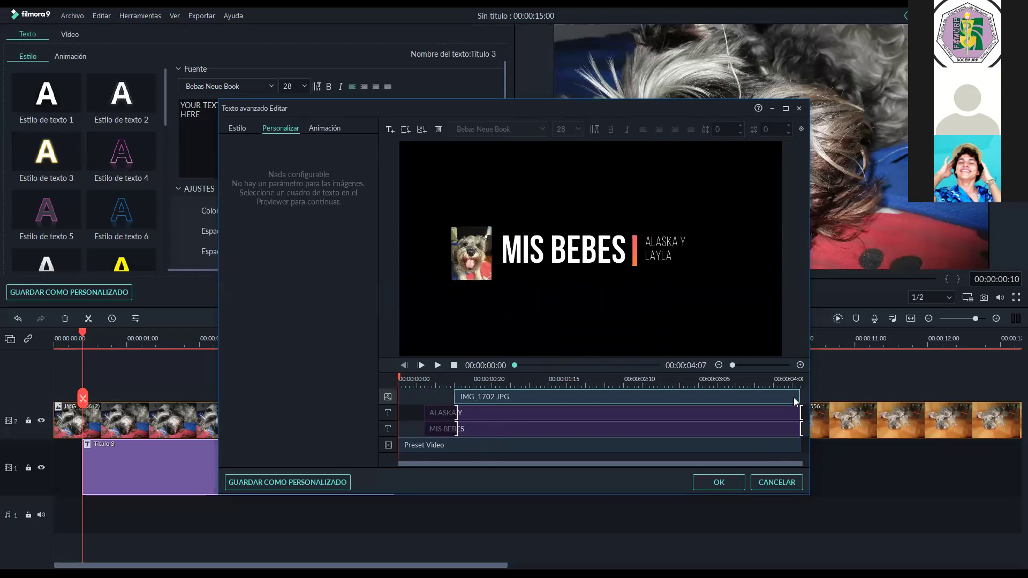
drag(800, 396, 773, 396)
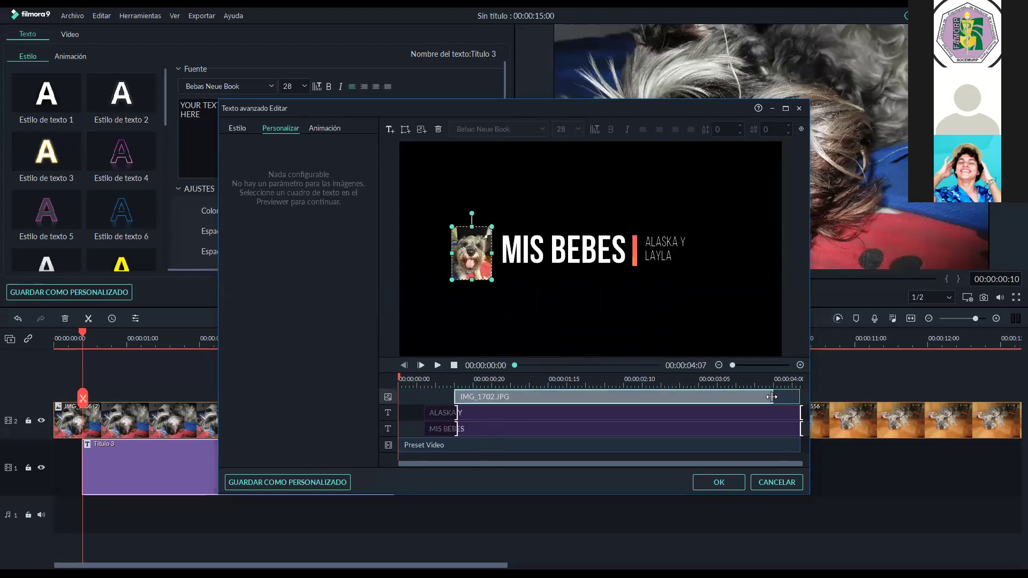
click(726, 415)
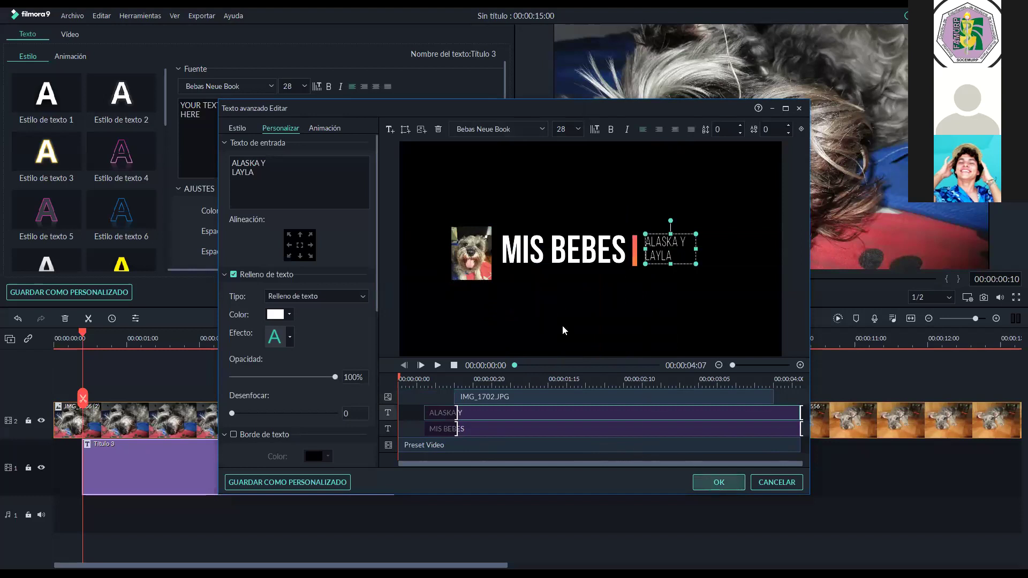
Fill the MIS BEBES text with light blue and apply the bold, solid text effect
click(535, 245)
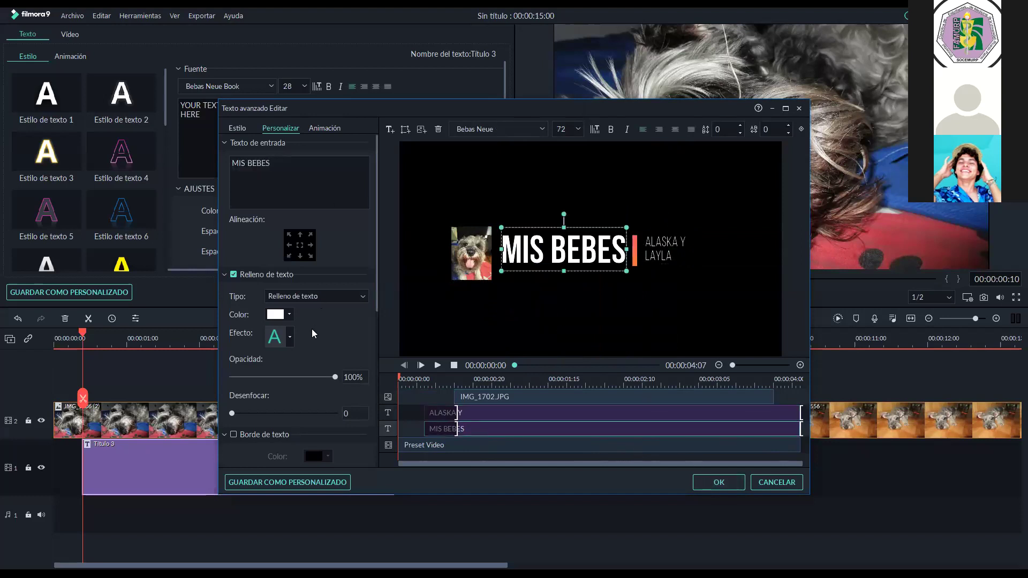
click(289, 315)
click(289, 336)
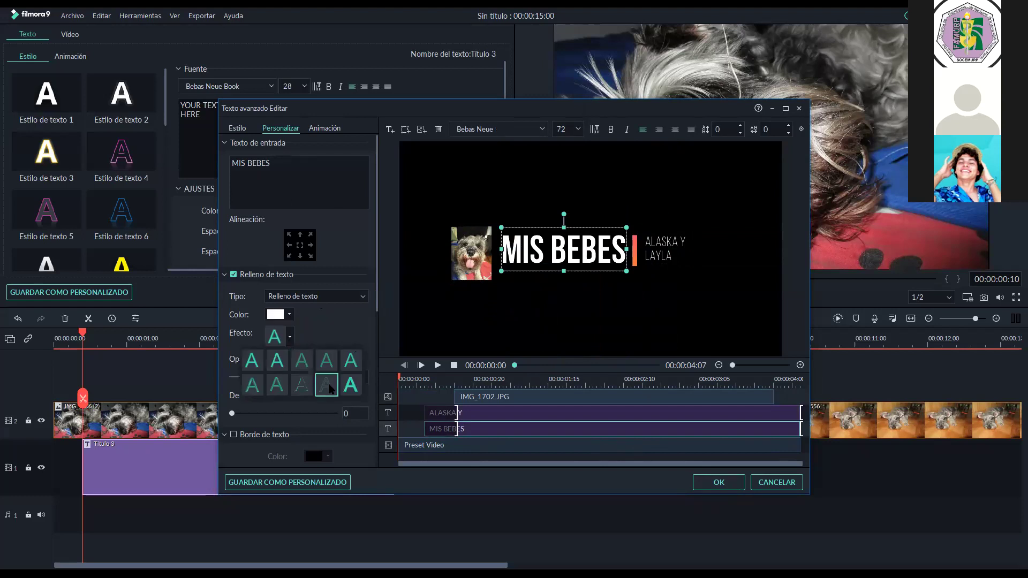
click(326, 385)
click(289, 337)
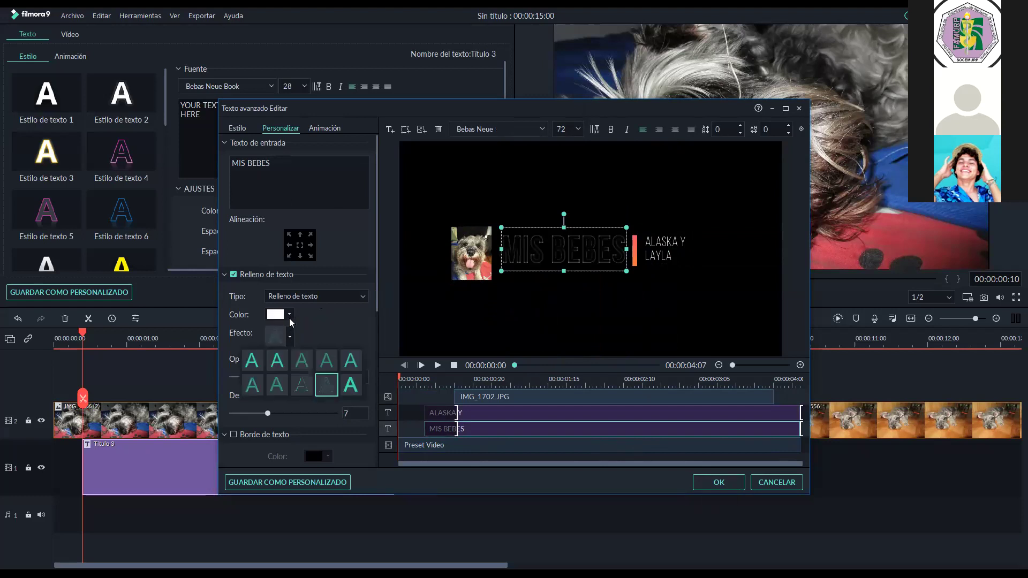
click(290, 314)
click(293, 346)
click(289, 315)
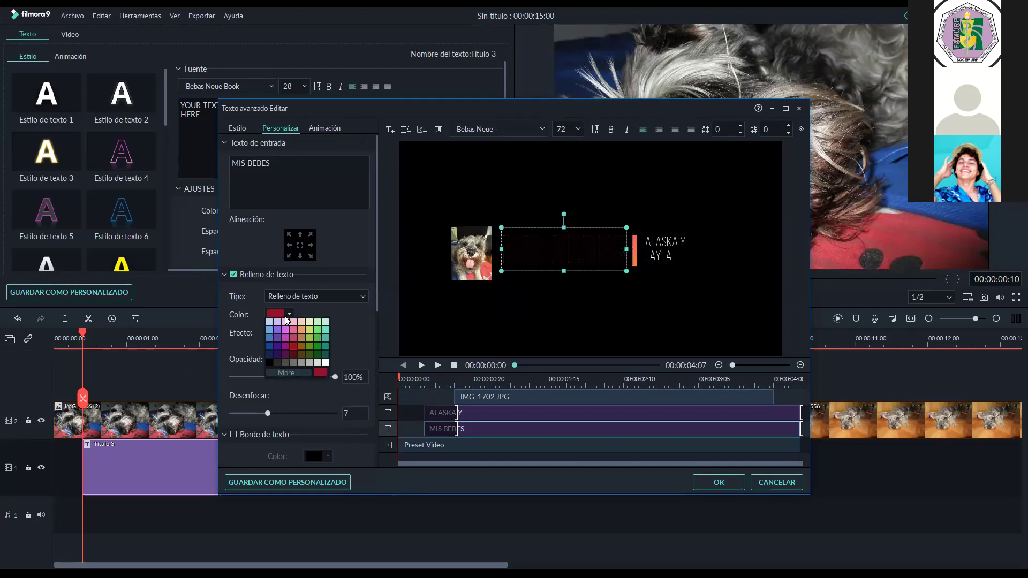
click(271, 325)
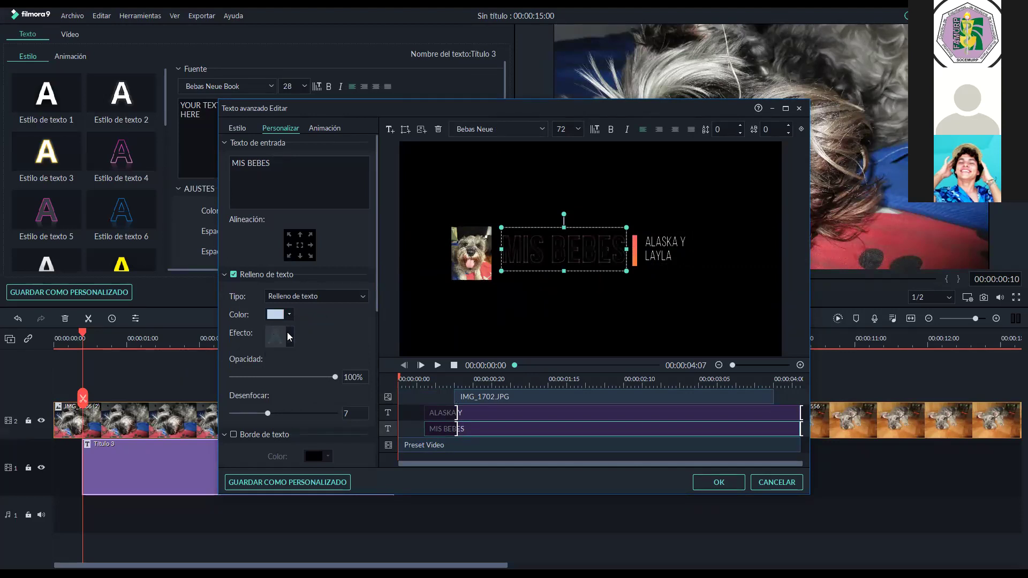
click(290, 337)
click(345, 377)
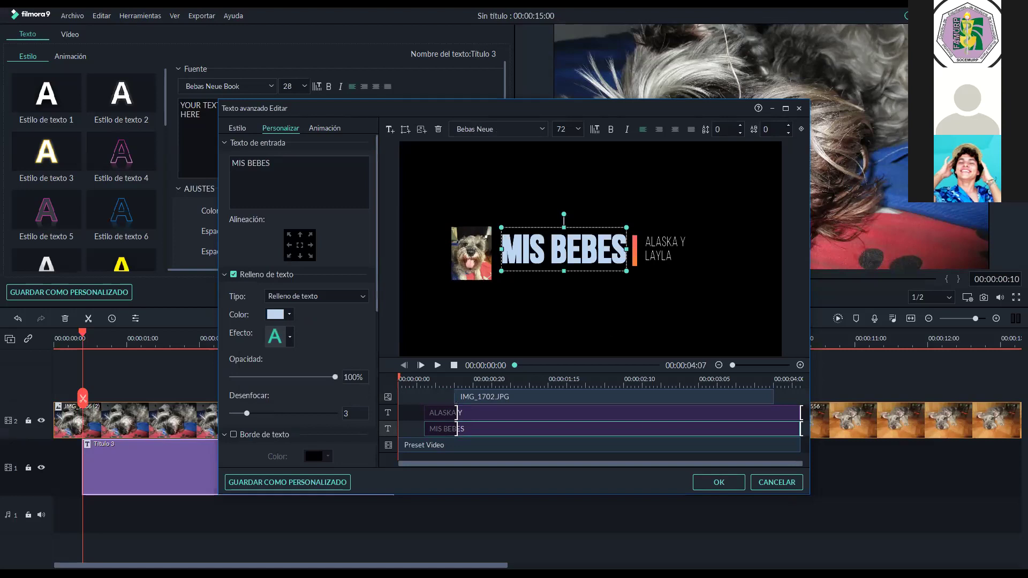
Try the gradient and image fill types on the MIS BEBES text and return it to the plain text fill
click(329, 297)
click(327, 320)
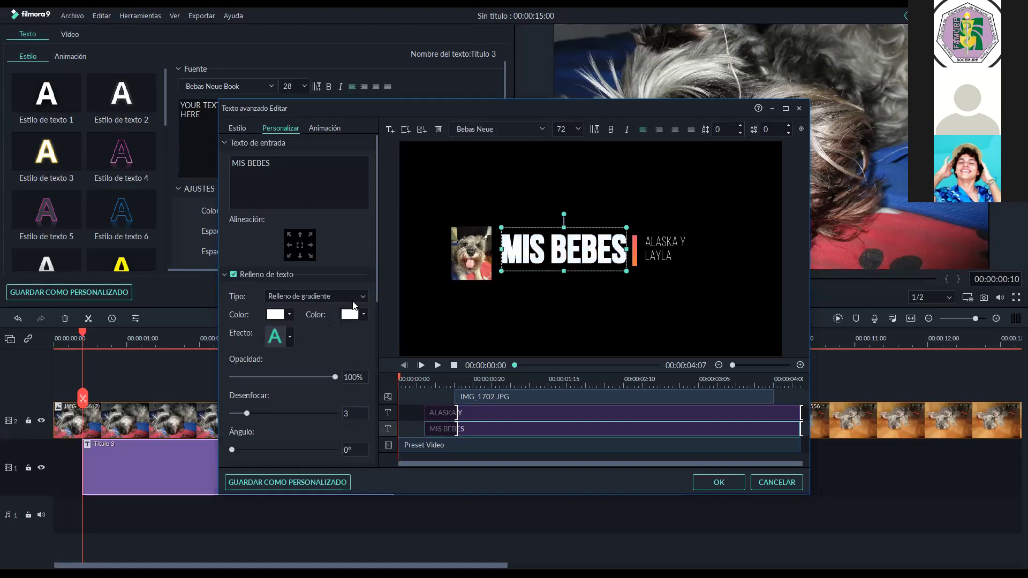
scroll(343, 298, up, 1)
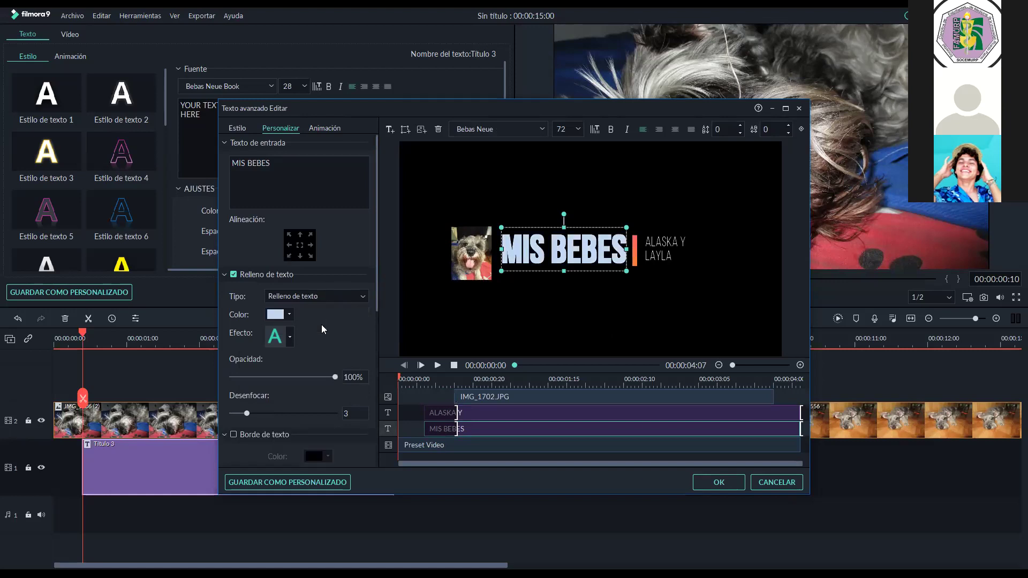
key(Down)
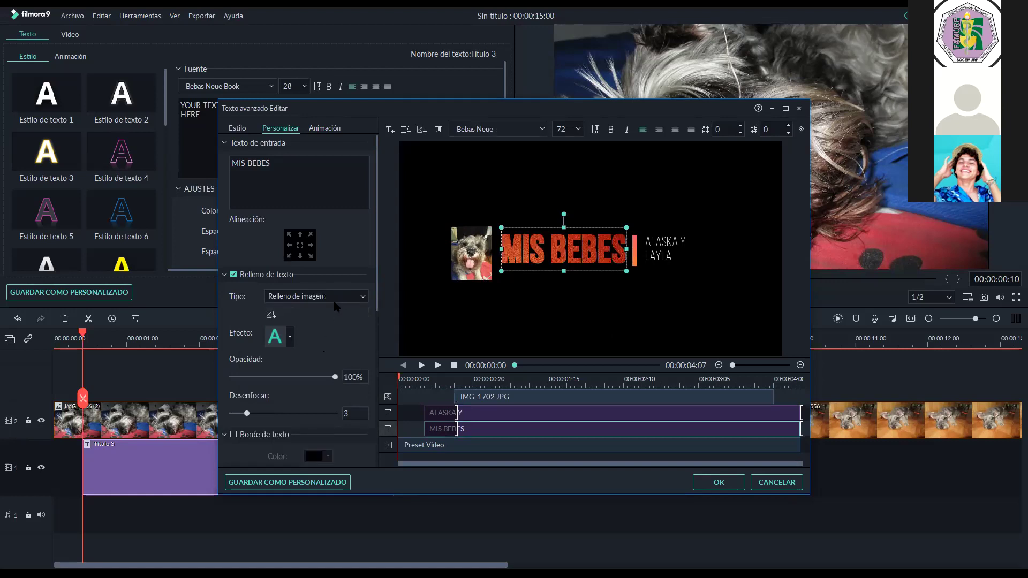
key(Up)
Try different opacity and blur amounts on the ALASKA Y LAYLA text and return them to 100% and 0
click(664, 249)
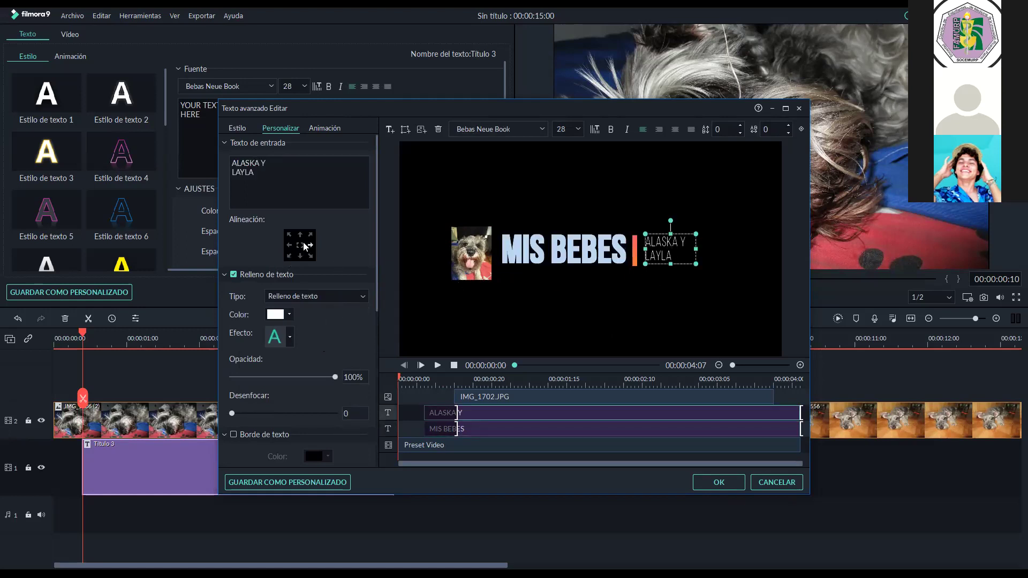
mouse_move(335, 377)
mouse_down()
mouse_move(293, 381)
mouse_move(345, 379)
mouse_up()
click(475, 257)
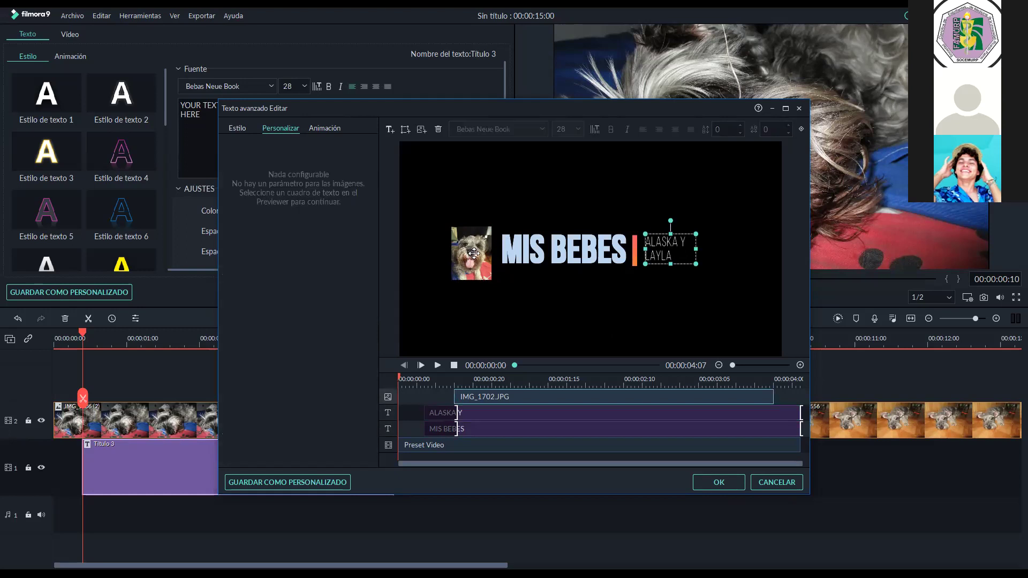
click(667, 248)
click(242, 413)
scroll(251, 412, up, 3)
drag(239, 415, 232, 415)
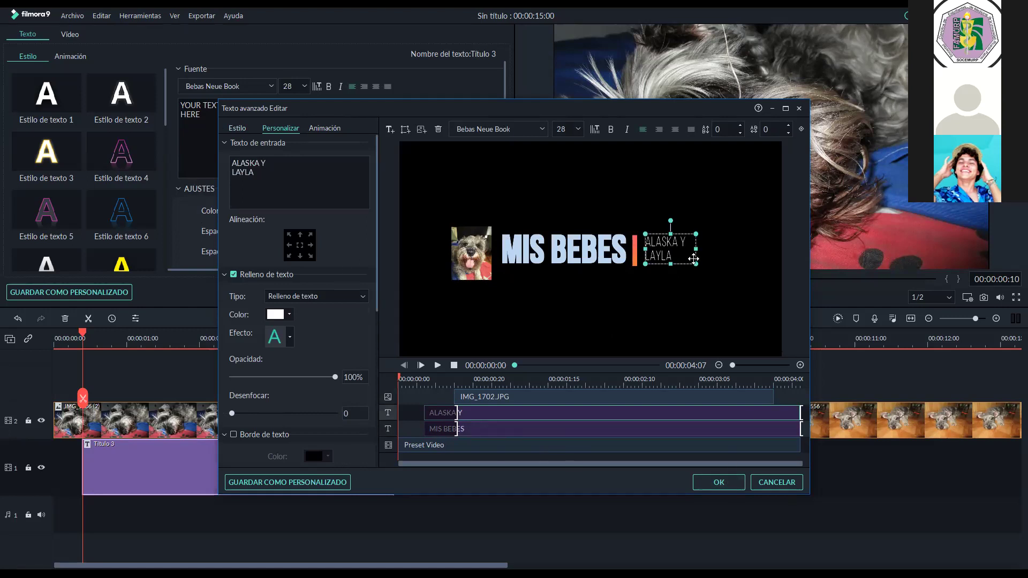
Try the Pixelado animation on the dog image in the MIS BEBES title and preview the result
click(325, 129)
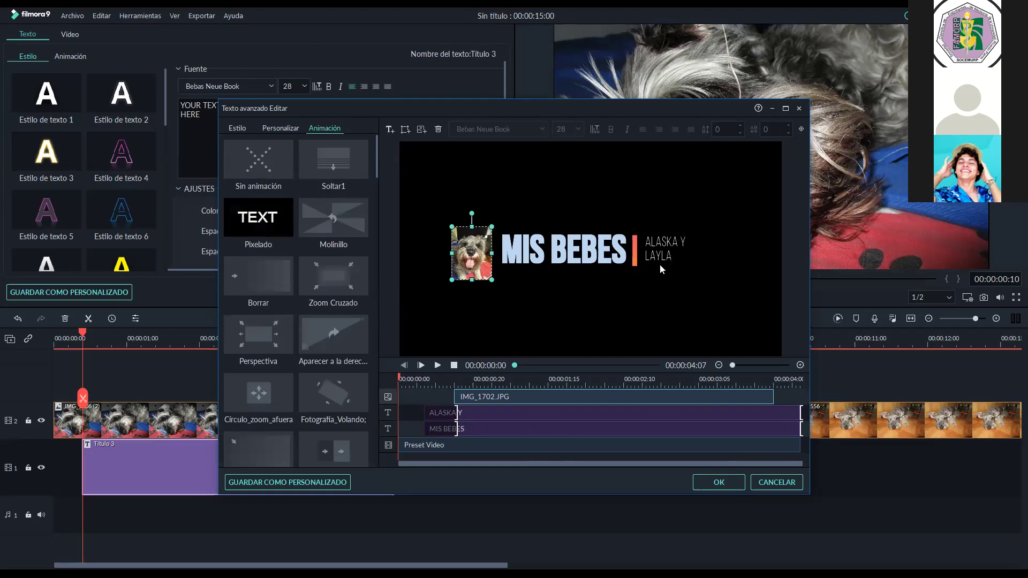
click(582, 256)
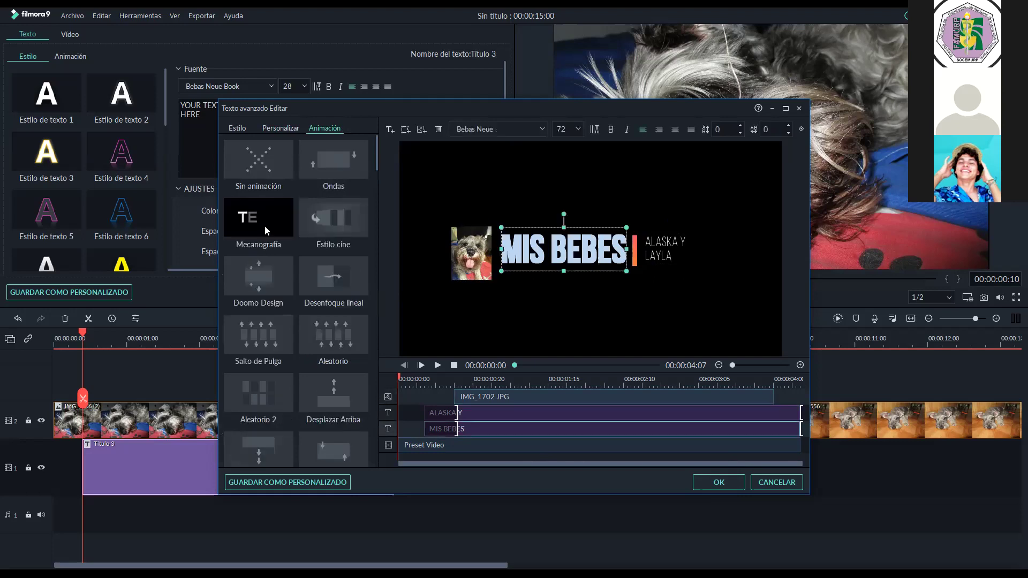
click(654, 255)
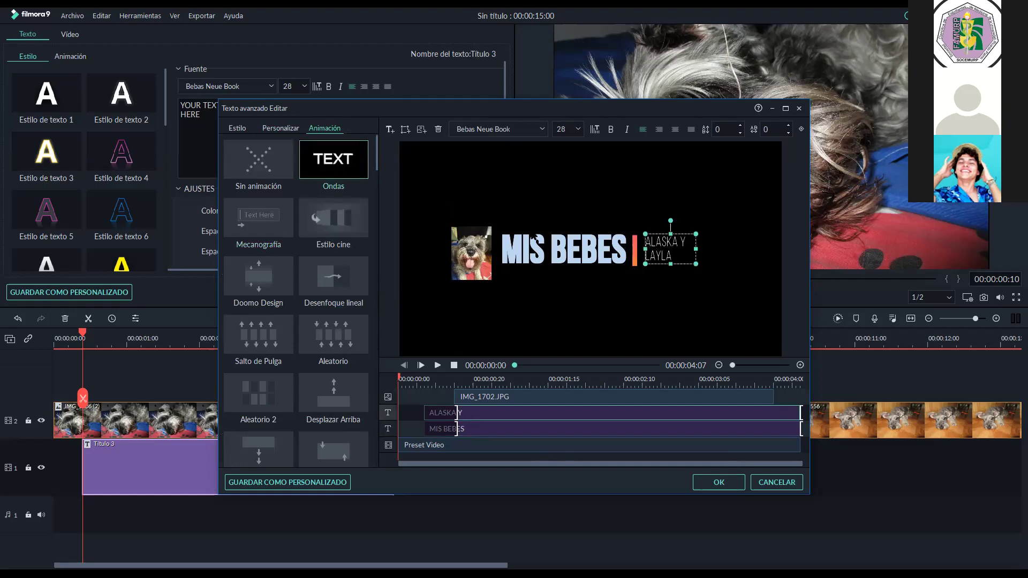
click(475, 257)
click(270, 229)
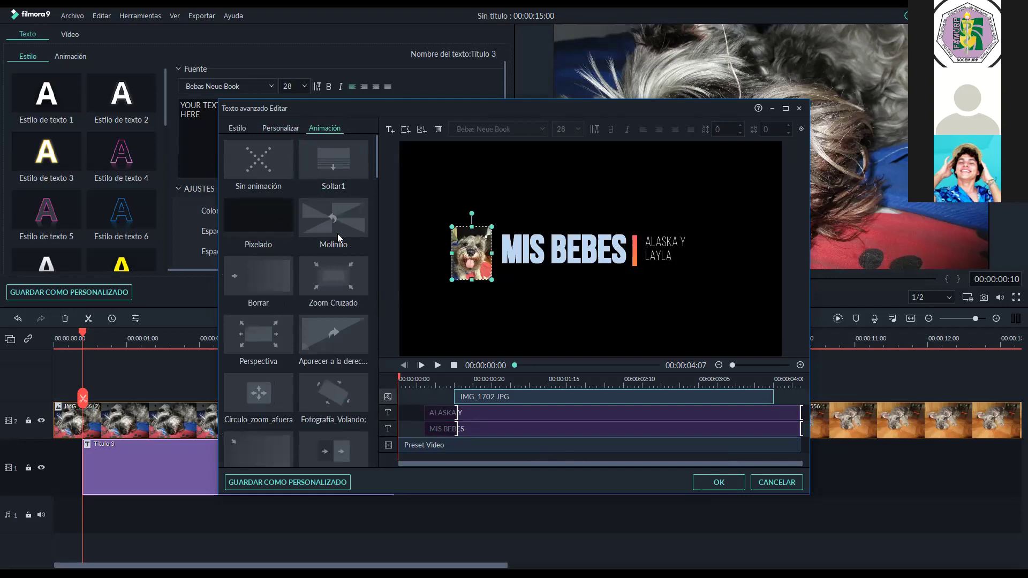
click(437, 366)
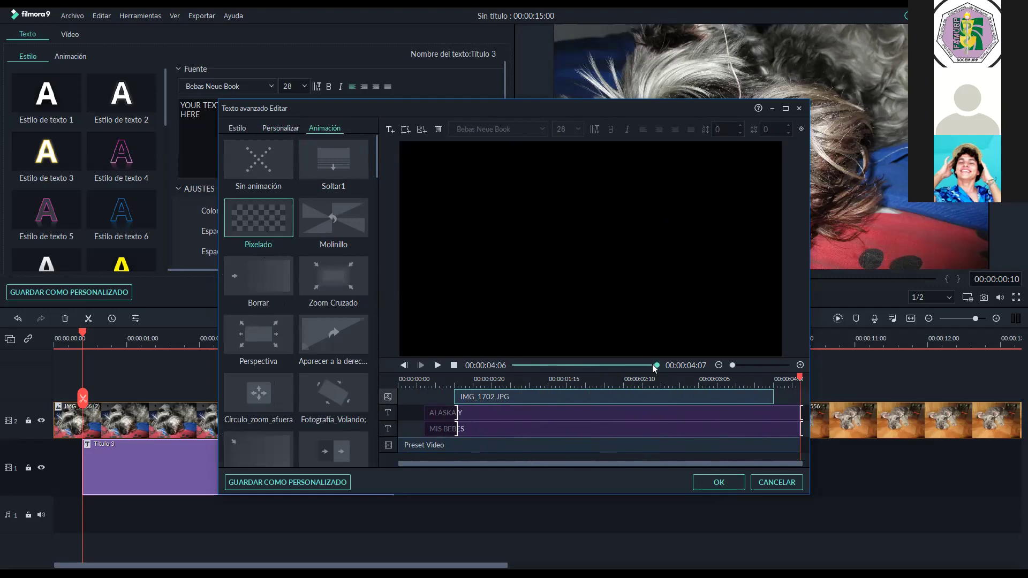
key(space)
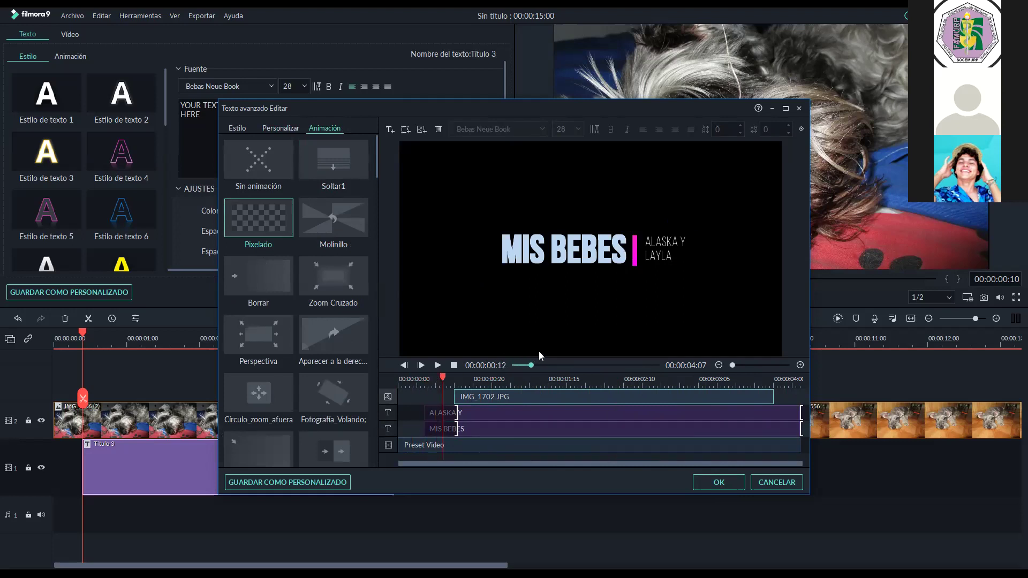
Apply the Borrar animation to the dog image in the title and confirm the advanced text edits
double_click(259, 217)
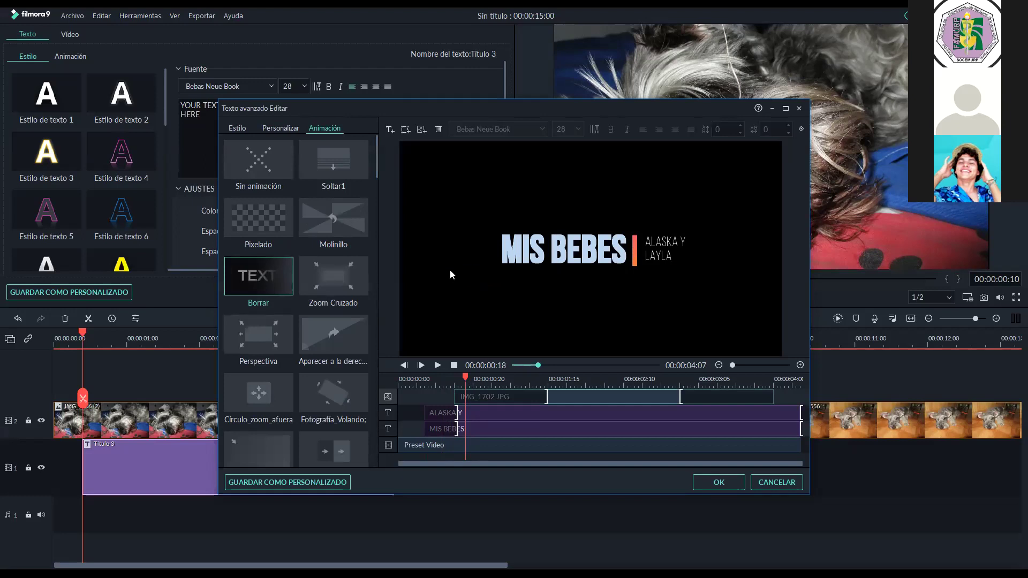
click(589, 428)
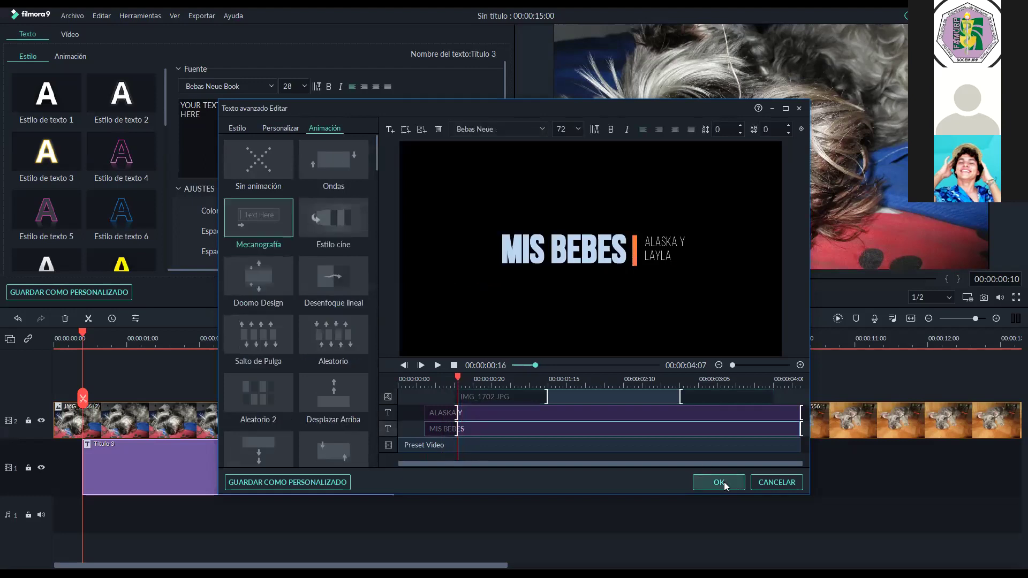
click(720, 482)
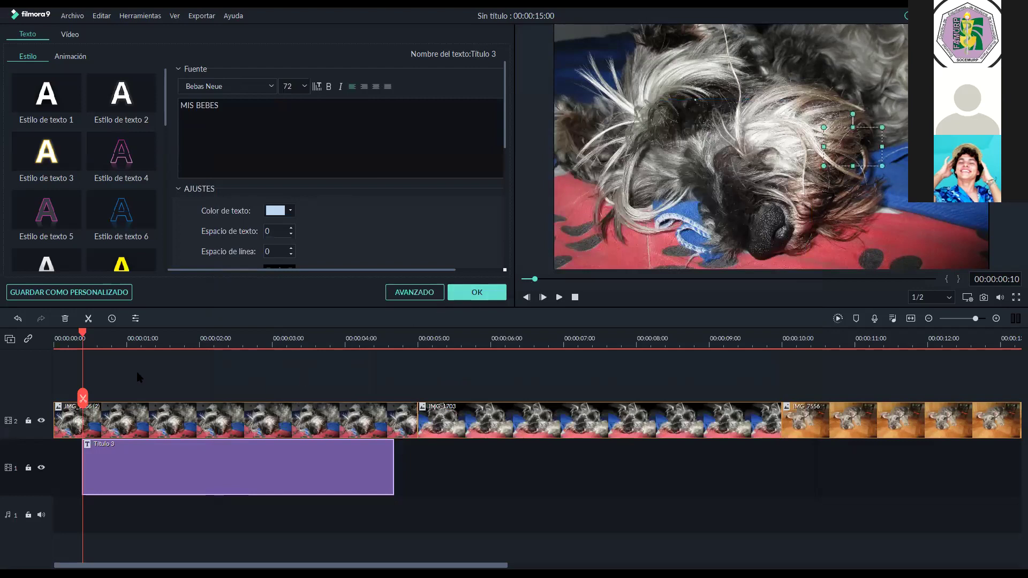
Play the video from the start and recheck the section around the end of the title
click(54, 332)
key(space)
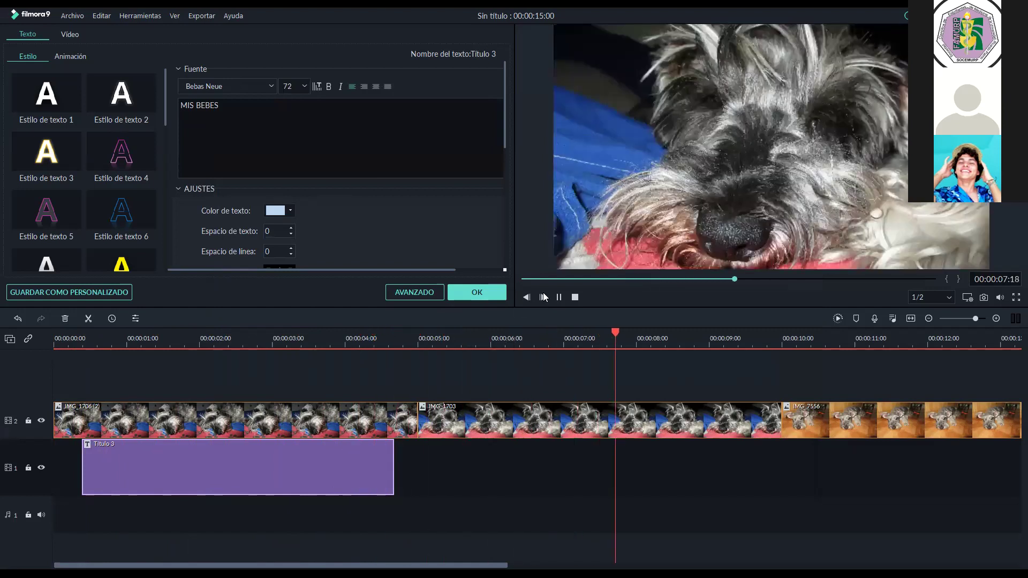
click(576, 295)
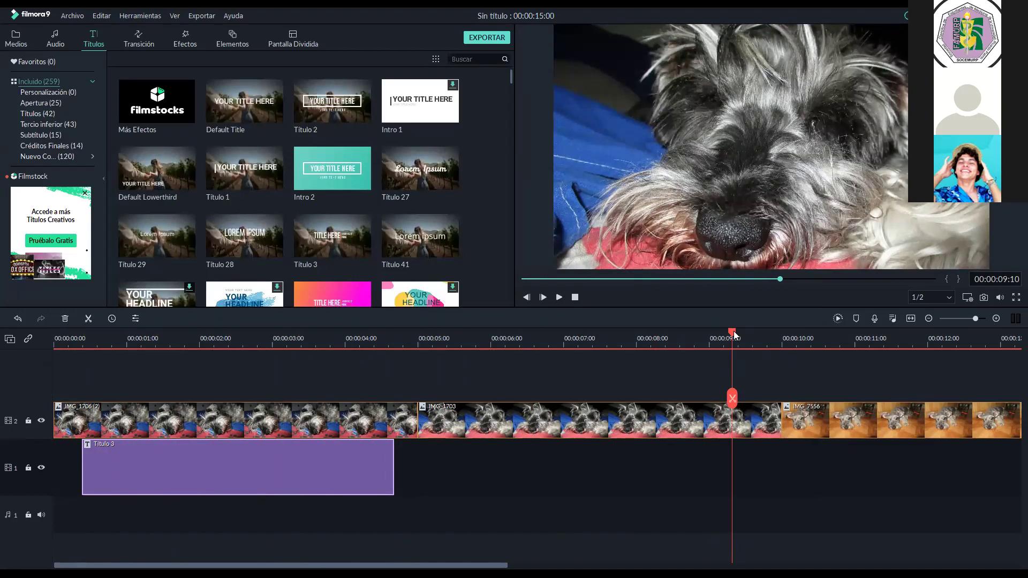
drag(388, 349, 385, 348)
key(Right)
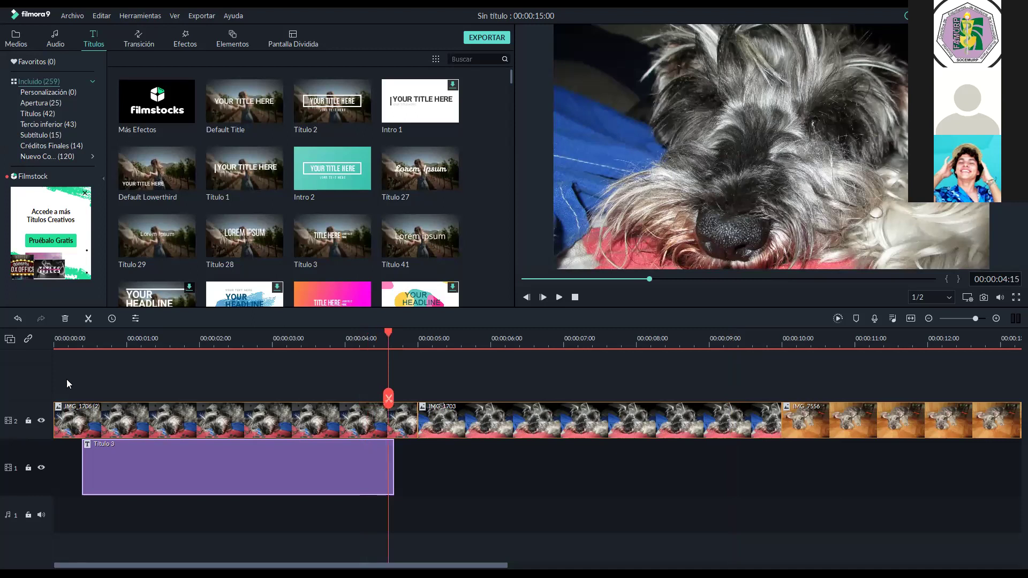
key(Left)
click(575, 296)
click(559, 297)
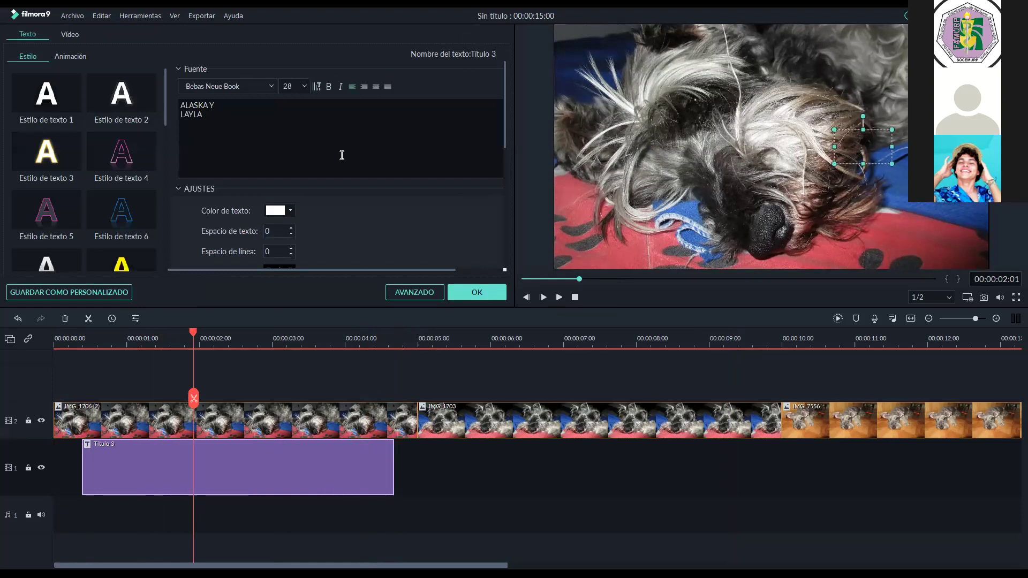
Reopen the title's advanced text editor, preview its animations and close the editor
click(427, 293)
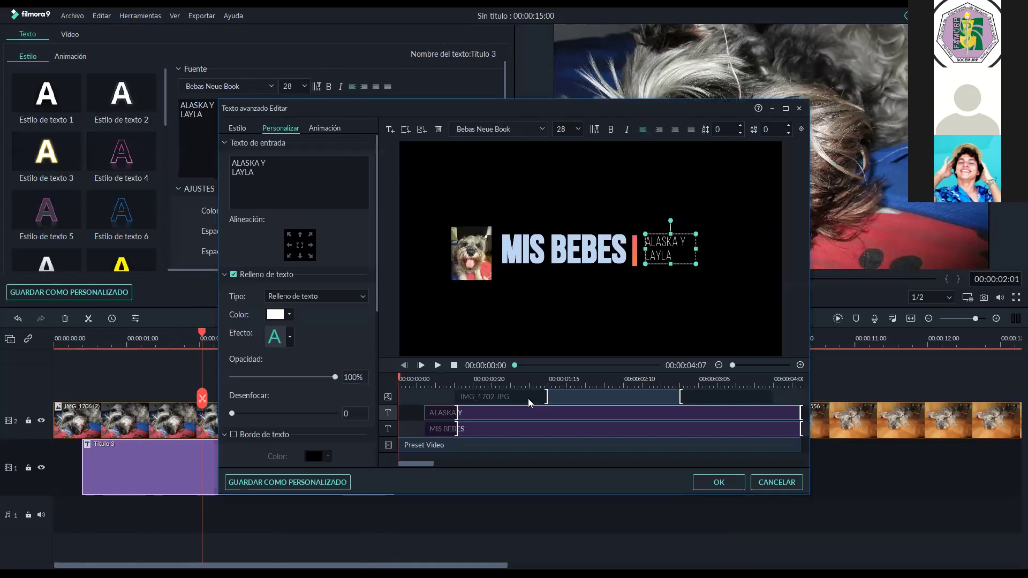
click(437, 365)
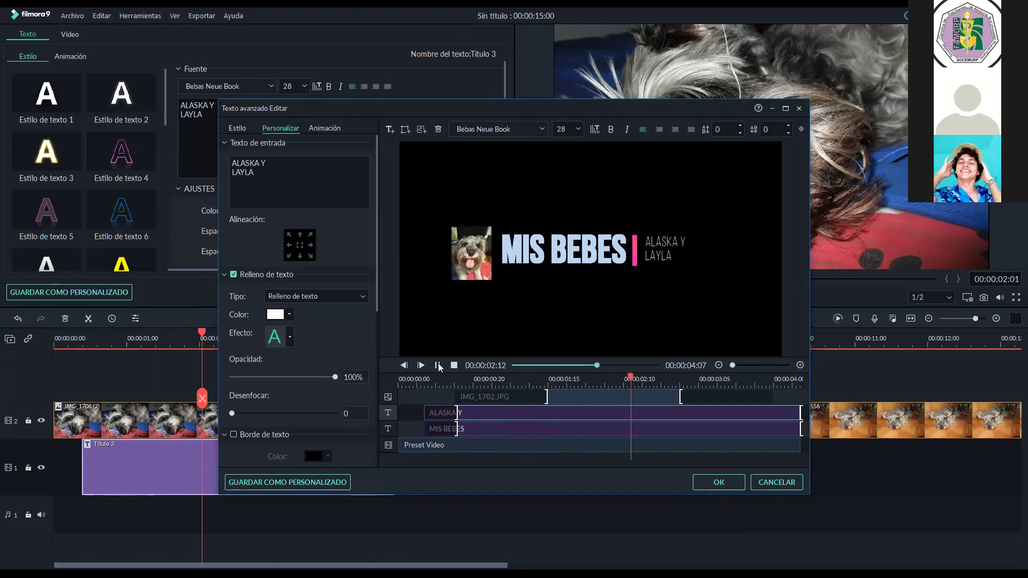
click(719, 482)
Preview the cut between IMG_1706 (2) and IMG_1703 starting from about 00:00:04:20
drag(203, 334, 405, 353)
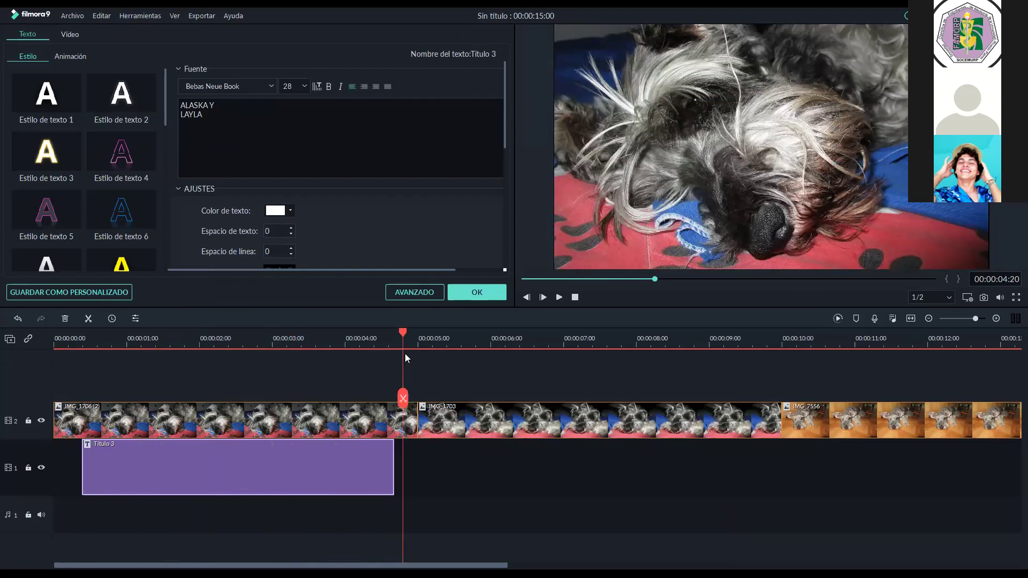
click(455, 289)
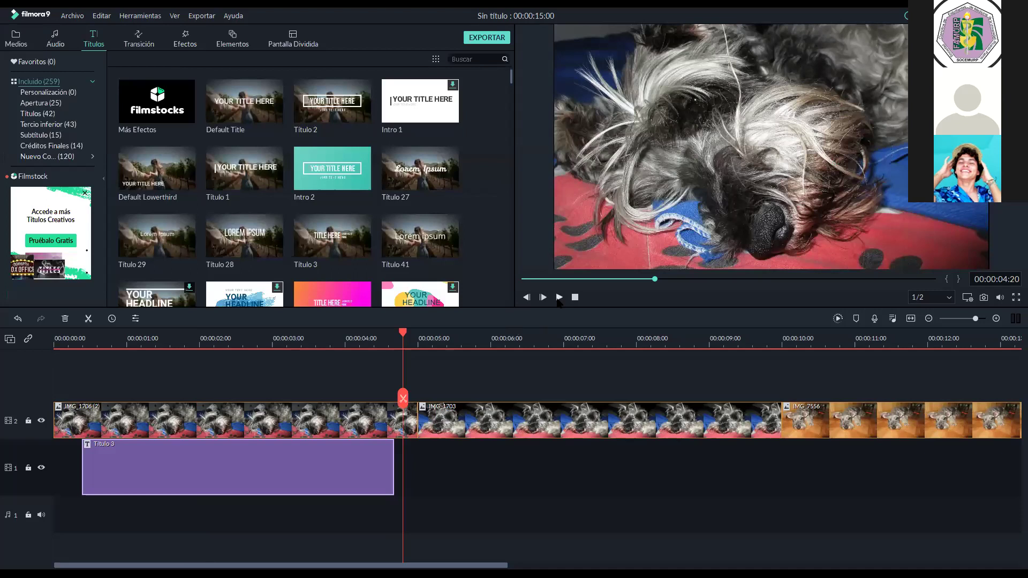
click(558, 298)
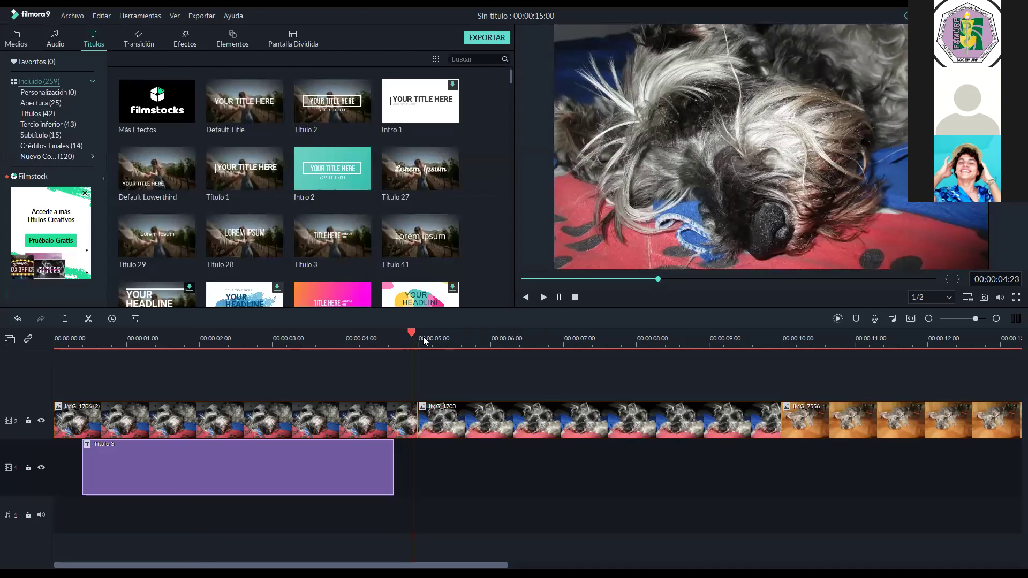
click(405, 333)
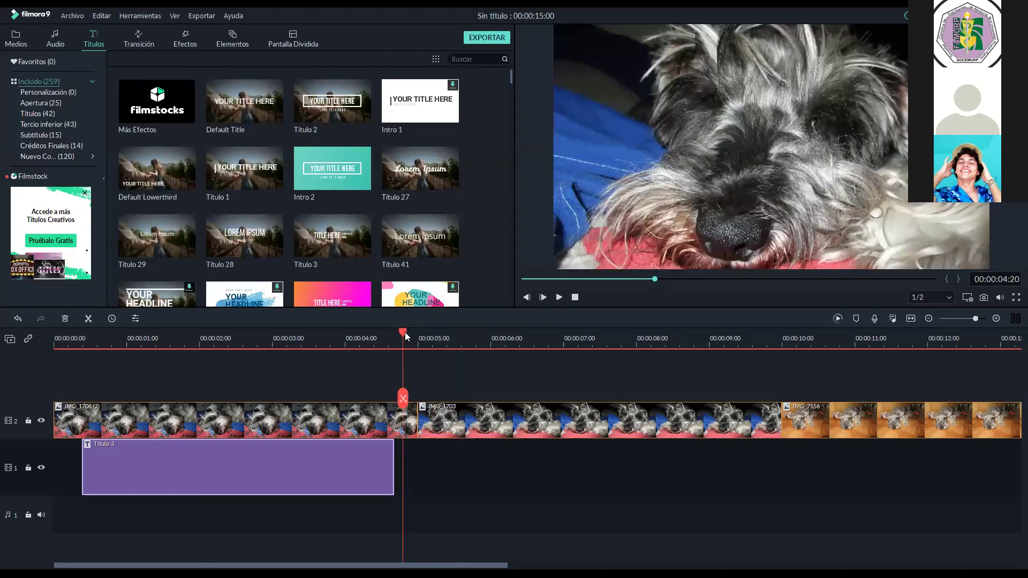
Preview the Borrar and Cube transitions from the transition library
click(144, 45)
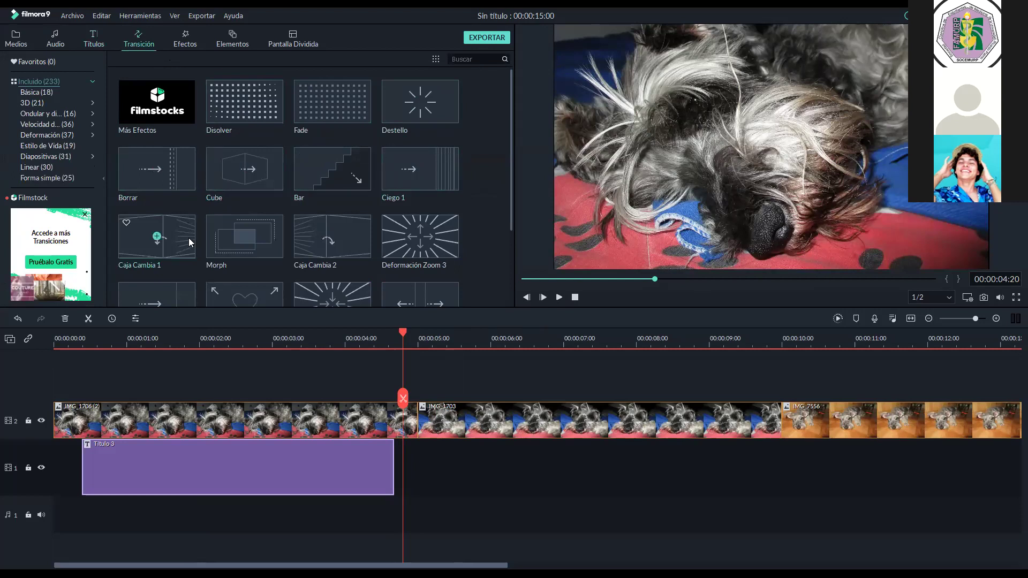
click(181, 171)
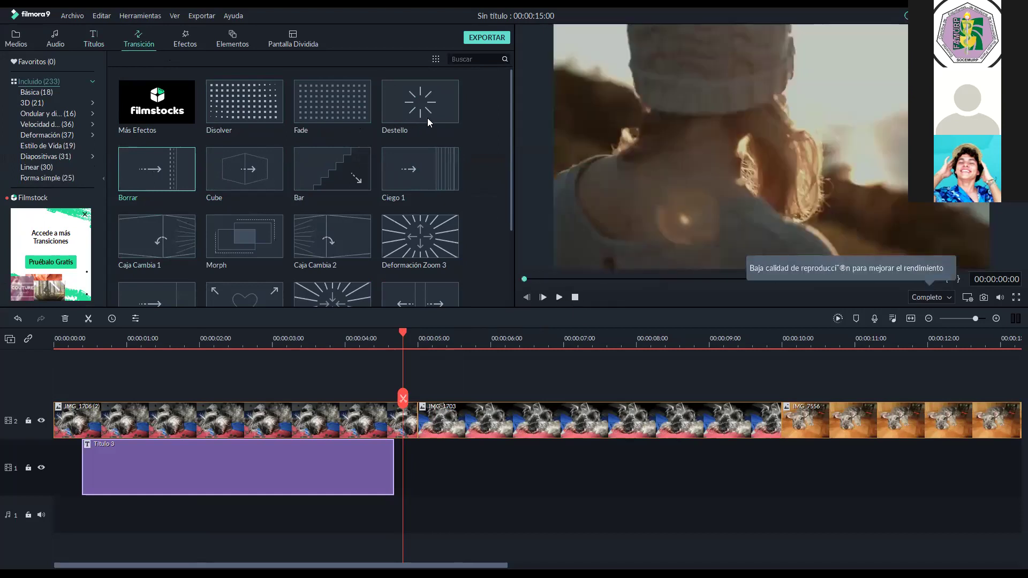
click(278, 169)
click(559, 298)
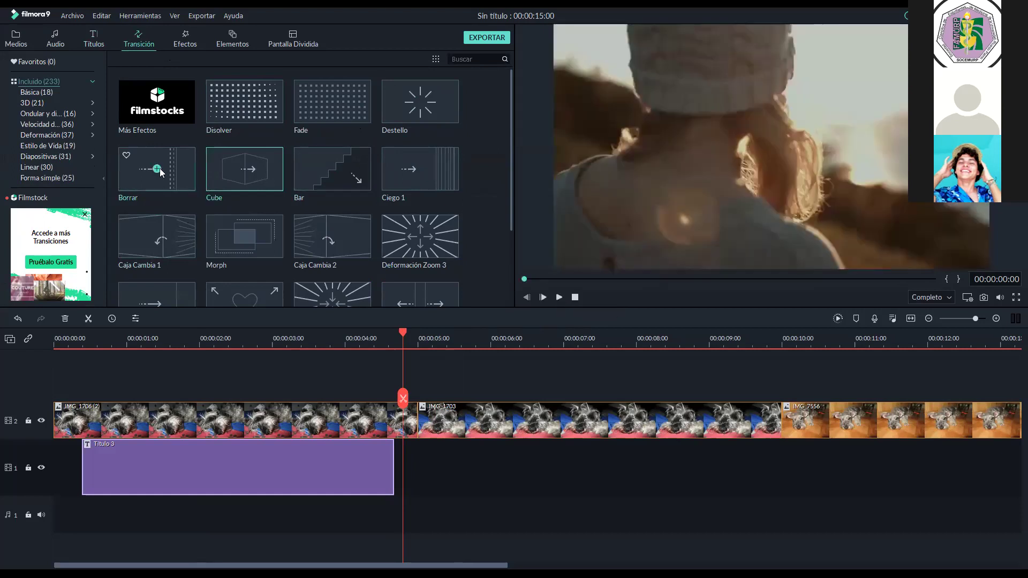
Add the Borrar transition at the start of the title and at the cut between IMG_1706 (2) and IMG_1703
mouse_move(160, 168)
mouse_down()
mouse_move(321, 466)
mouse_move(413, 409)
mouse_move(419, 434)
mouse_move(406, 342)
mouse_move(399, 415)
mouse_move(403, 400)
mouse_move(418, 436)
mouse_up()
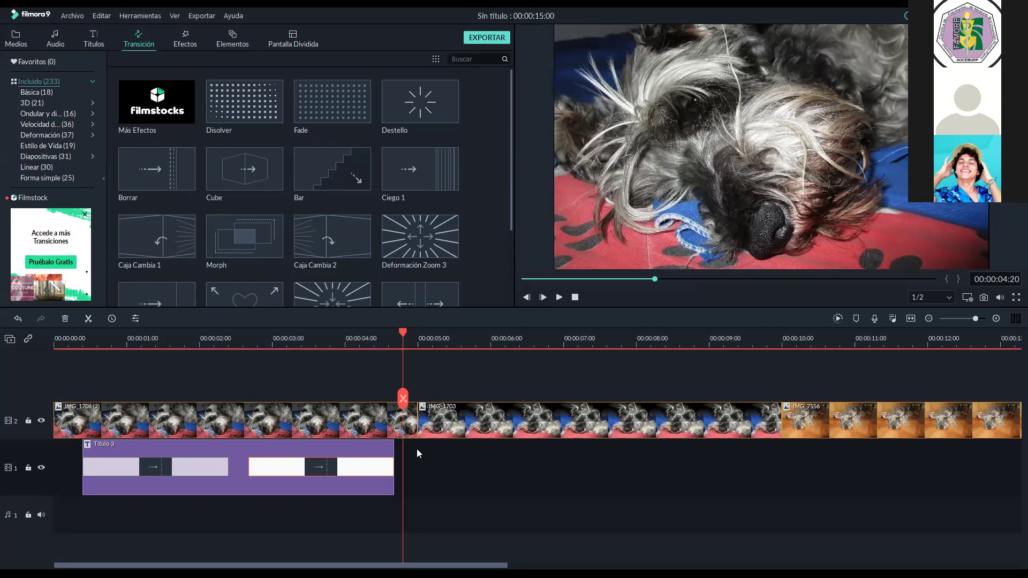
click(560, 298)
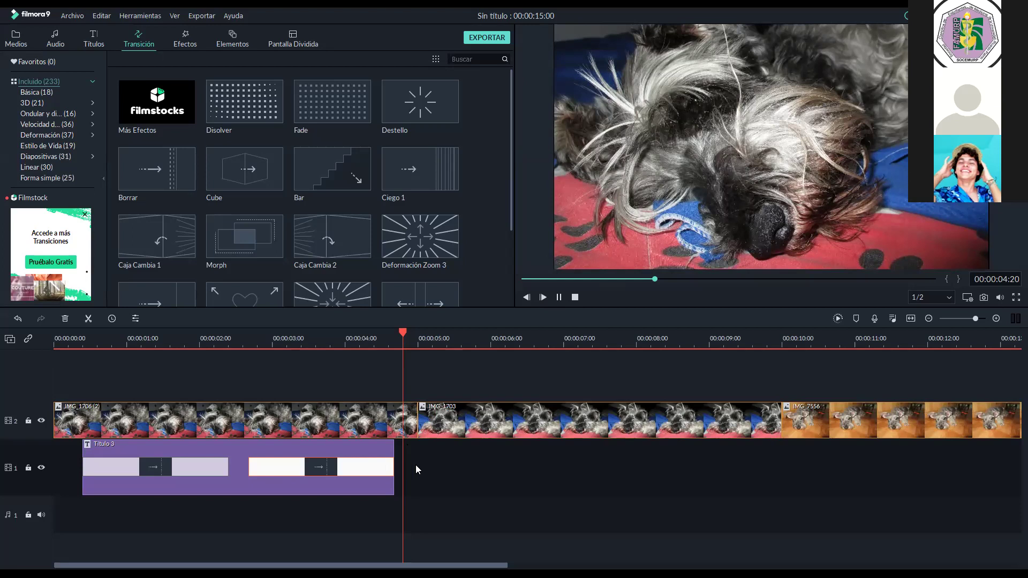
drag(368, 466, 413, 419)
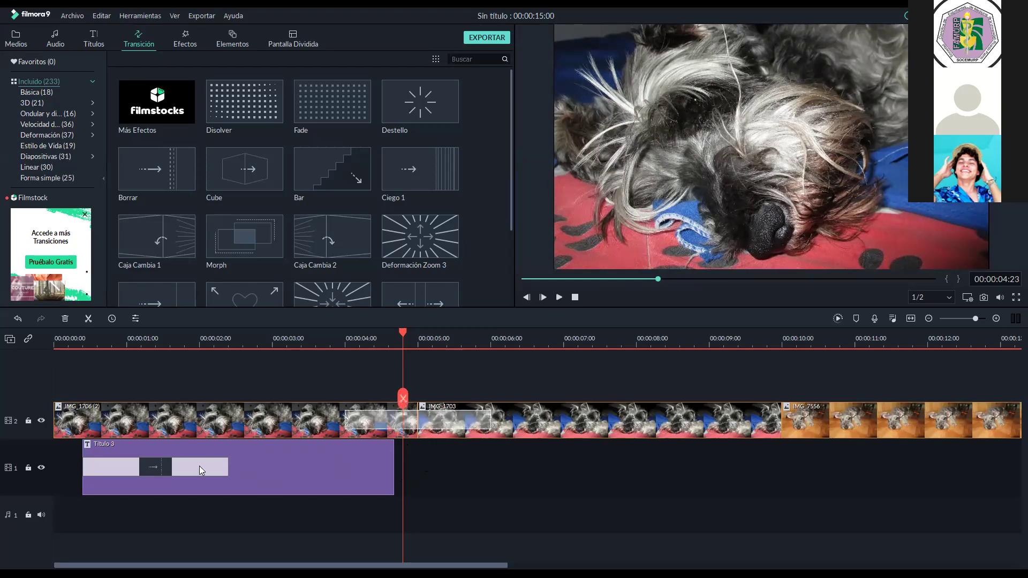
Play the transition at the first photo cut and undo the misplacement of the title into the photo track
key(space)
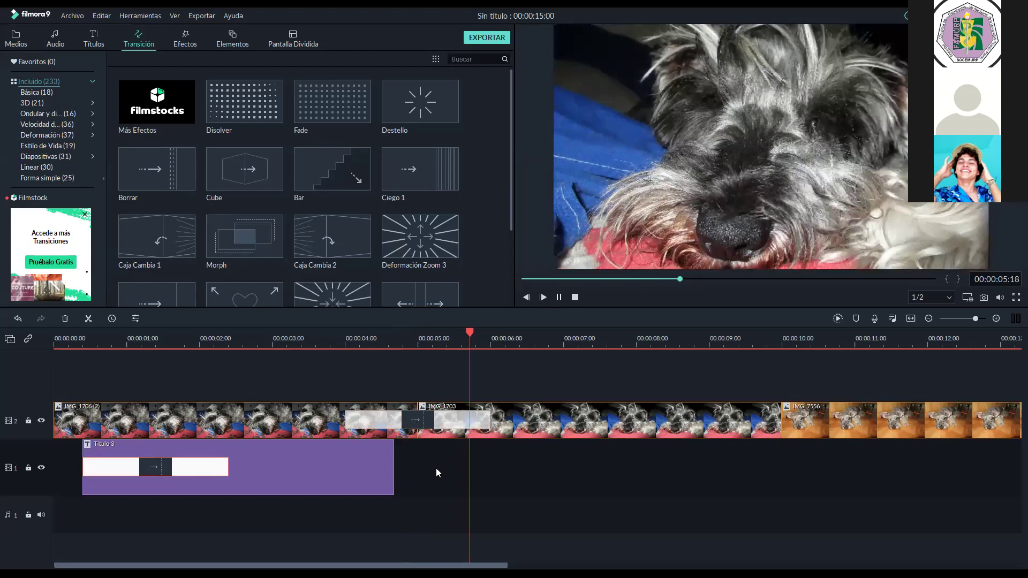
key(ctrl+z)
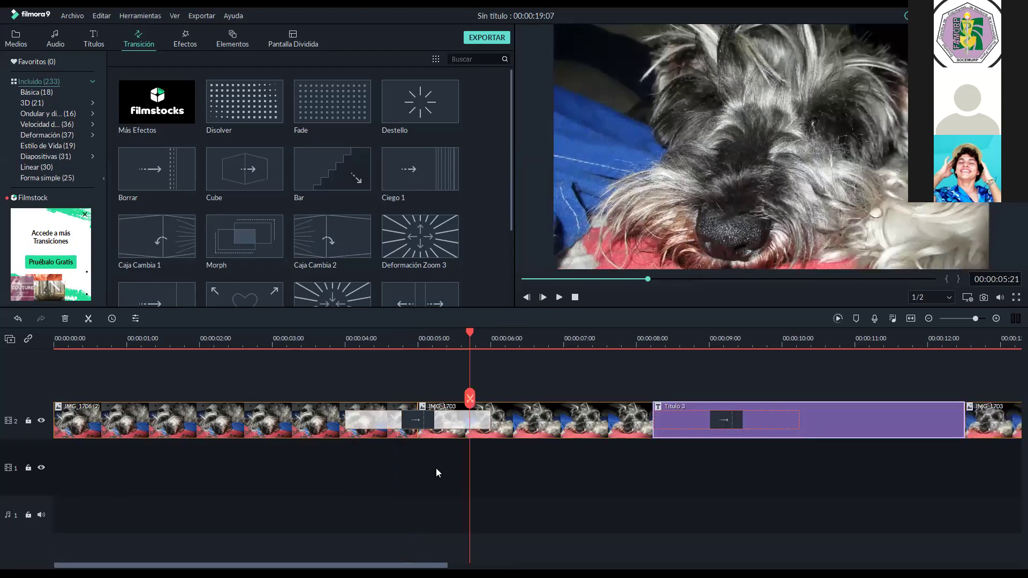
key(ctrl+z)
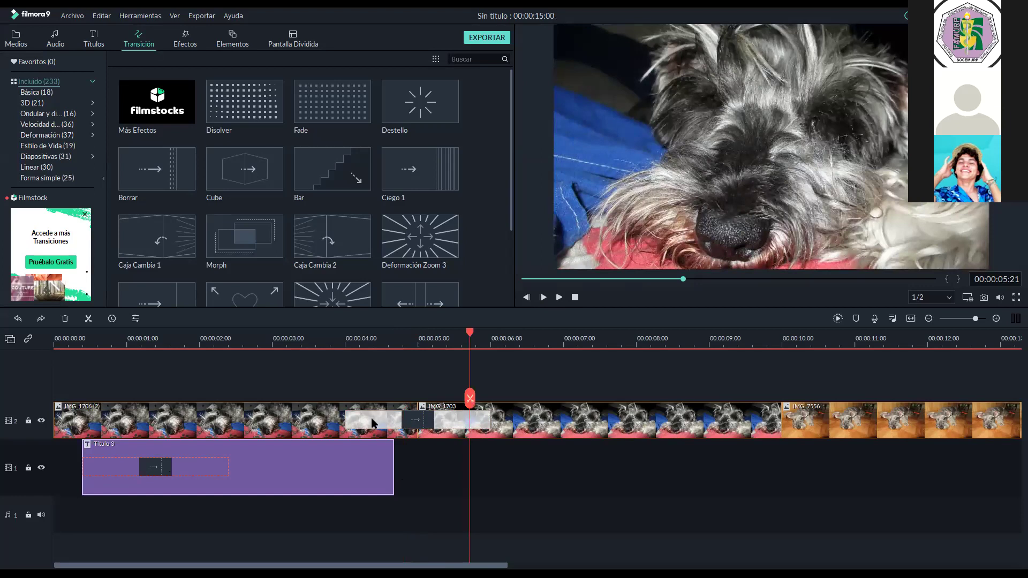
Shorten the transition between IMG_1706 (2) and IMG_1703 to 00:00:00:04 and preview the cut
click(373, 422)
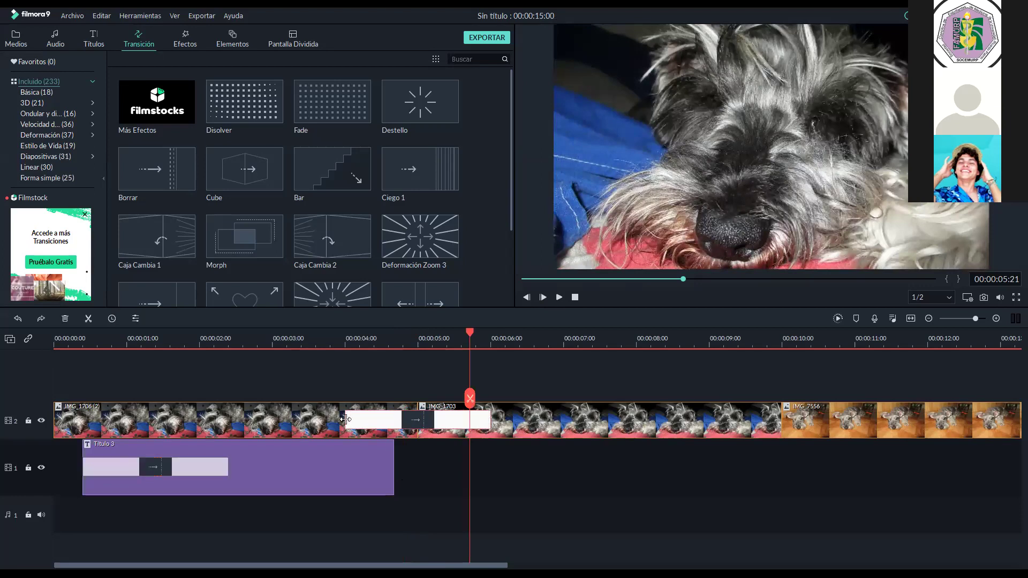
double_click(345, 419)
drag(400, 419, 414, 418)
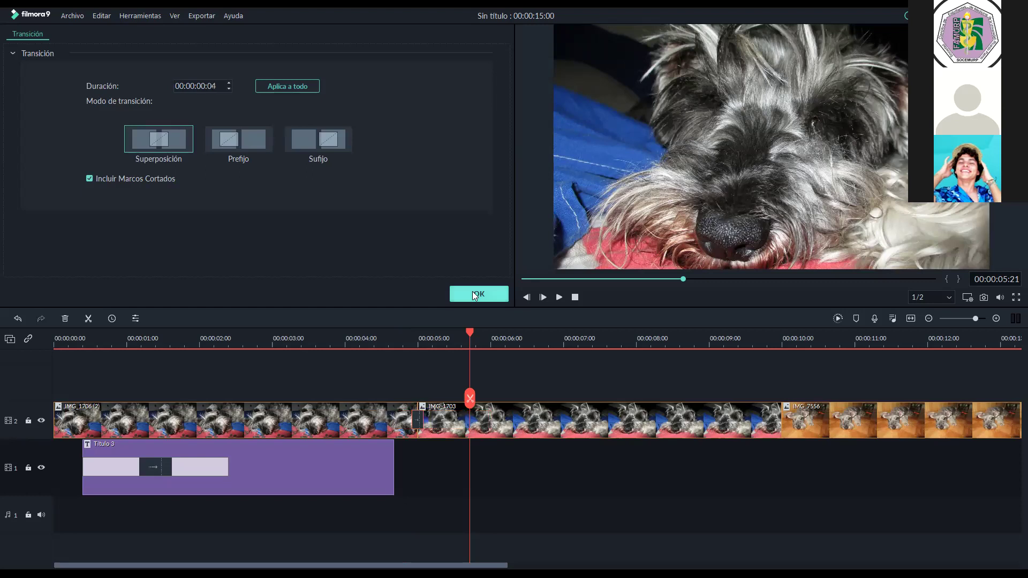
click(474, 294)
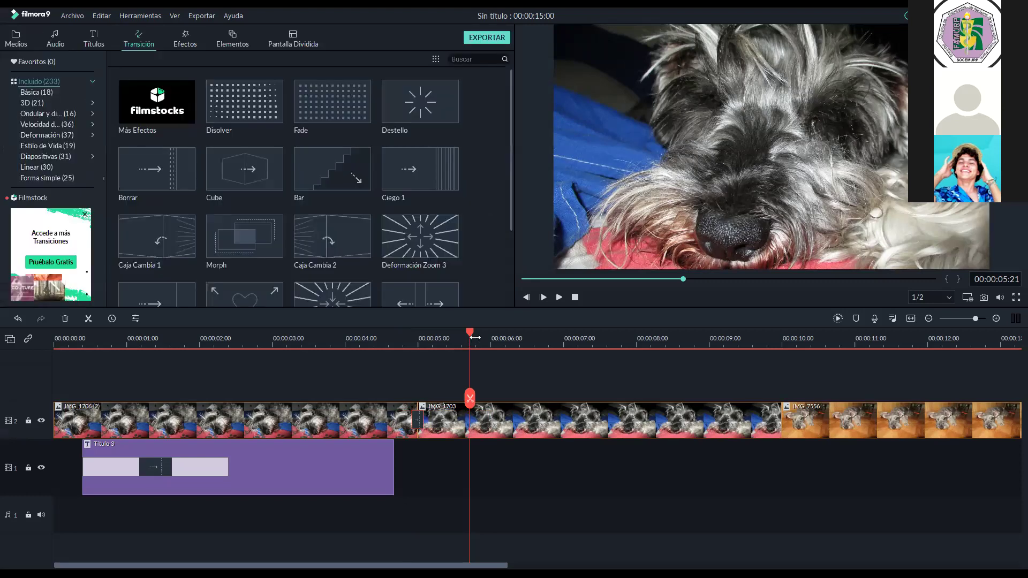
click(402, 339)
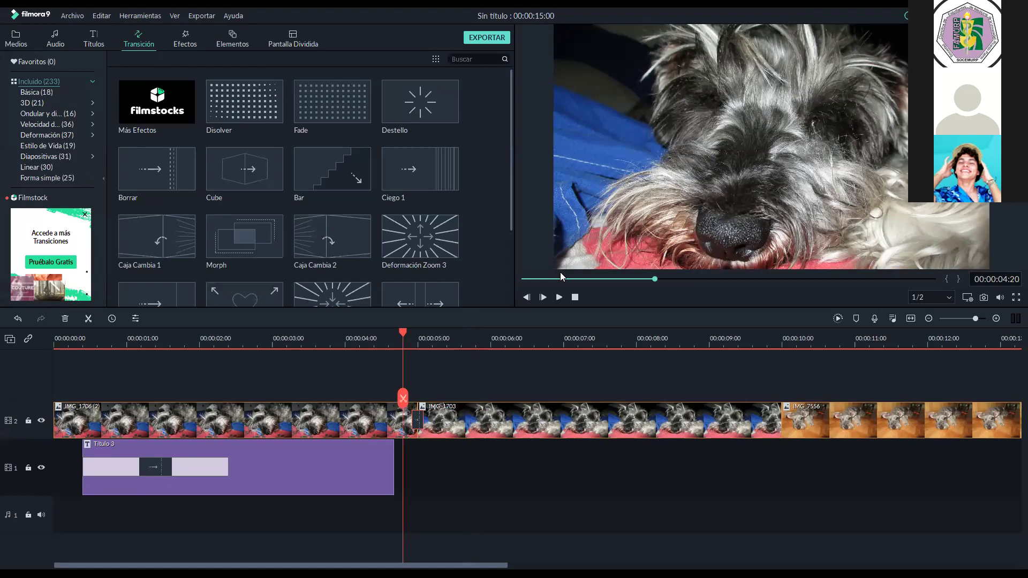
click(559, 297)
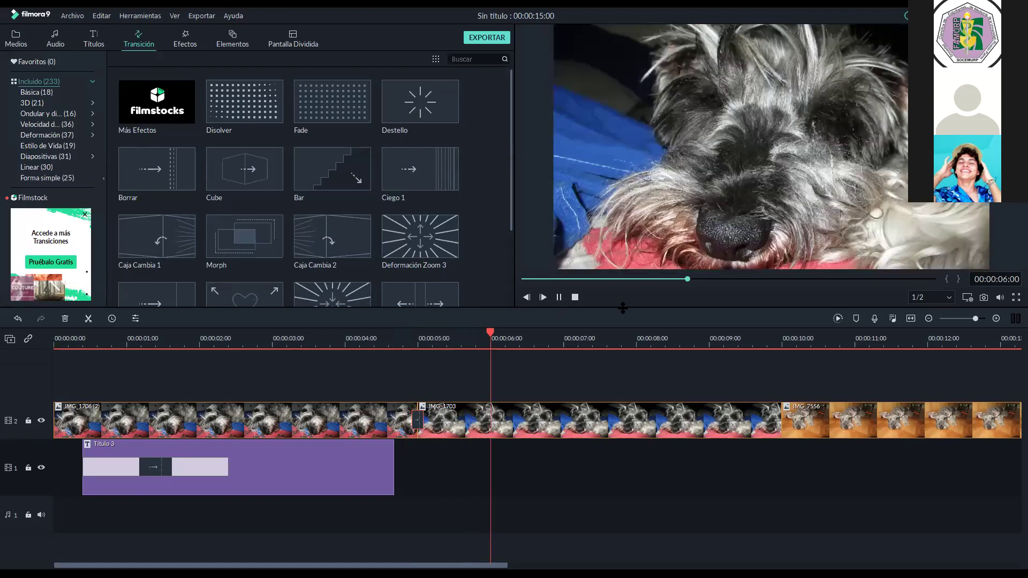
Resize the transition between IMG_1706 (2) and IMG_1703 to last about half a second and preview it
click(432, 417)
click(749, 331)
click(400, 346)
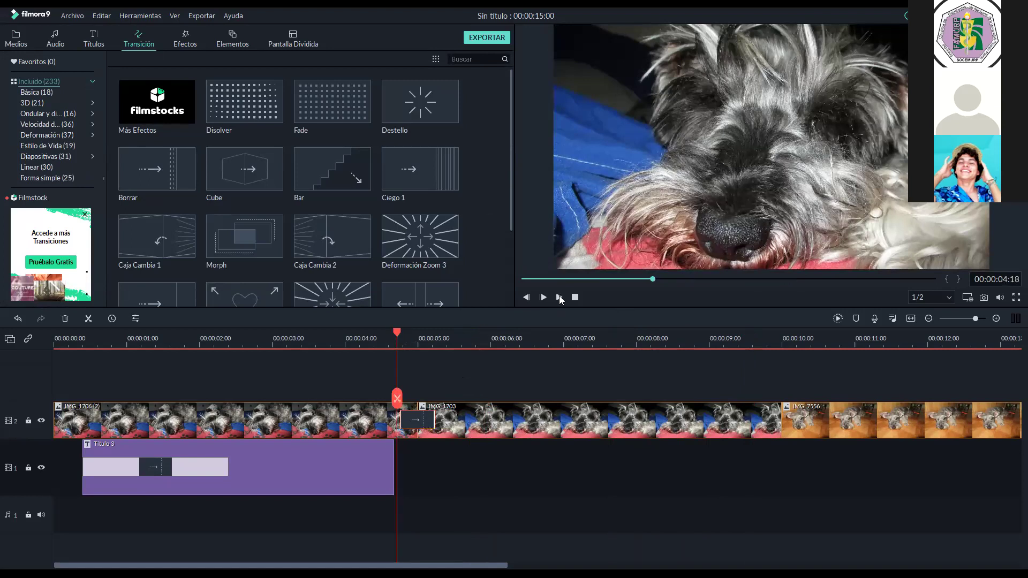
click(559, 297)
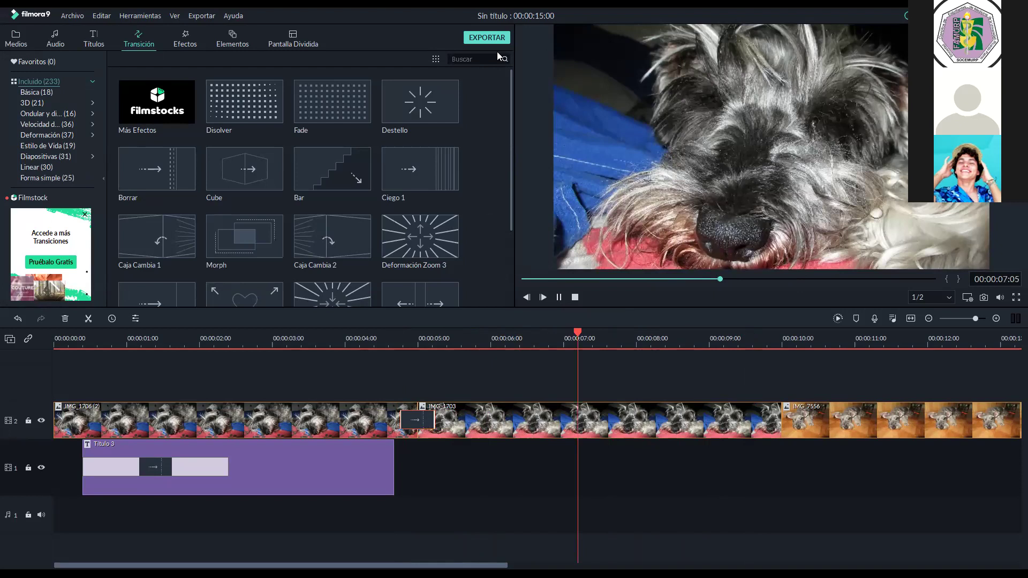
Stop the preview and examine the included effects and the Blanco y negro filters
key(space)
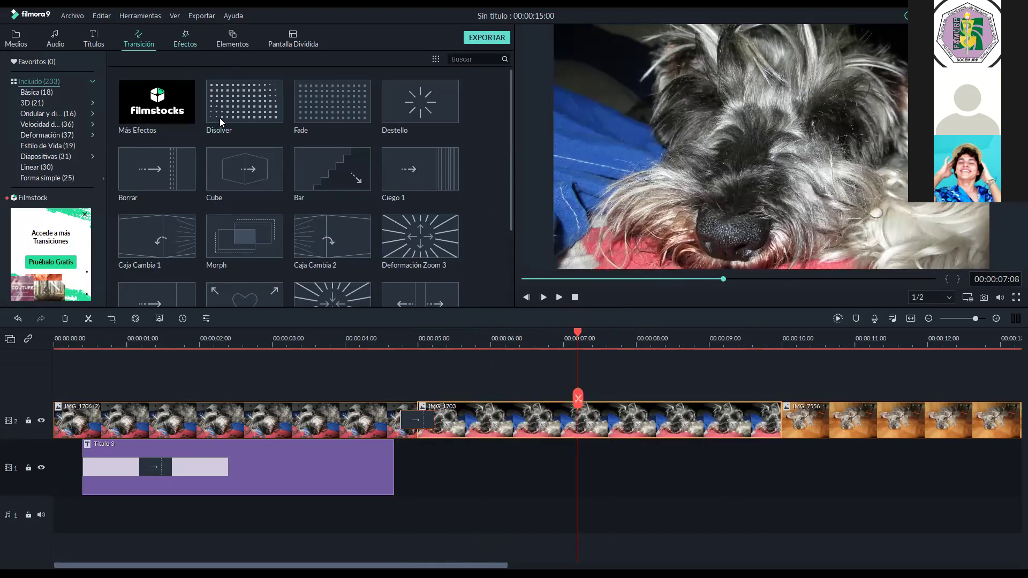
click(186, 38)
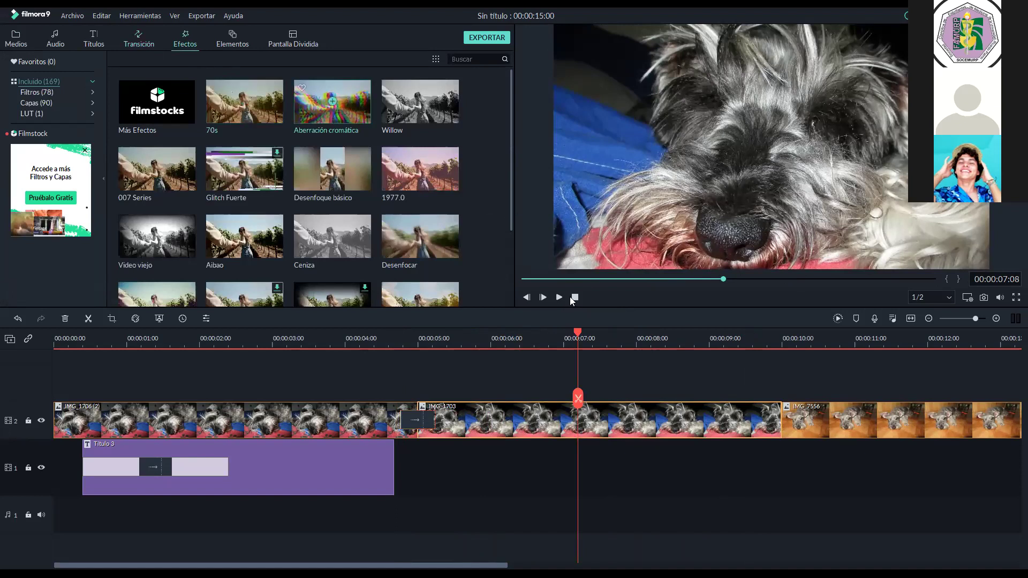
click(559, 297)
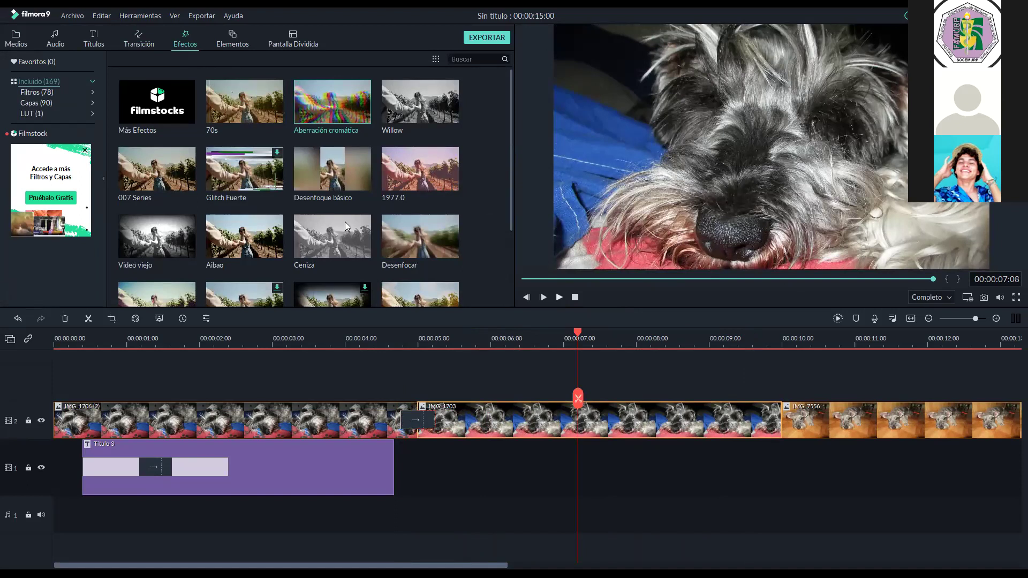
scroll(344, 224, down, 5)
scroll(342, 223, down, 2)
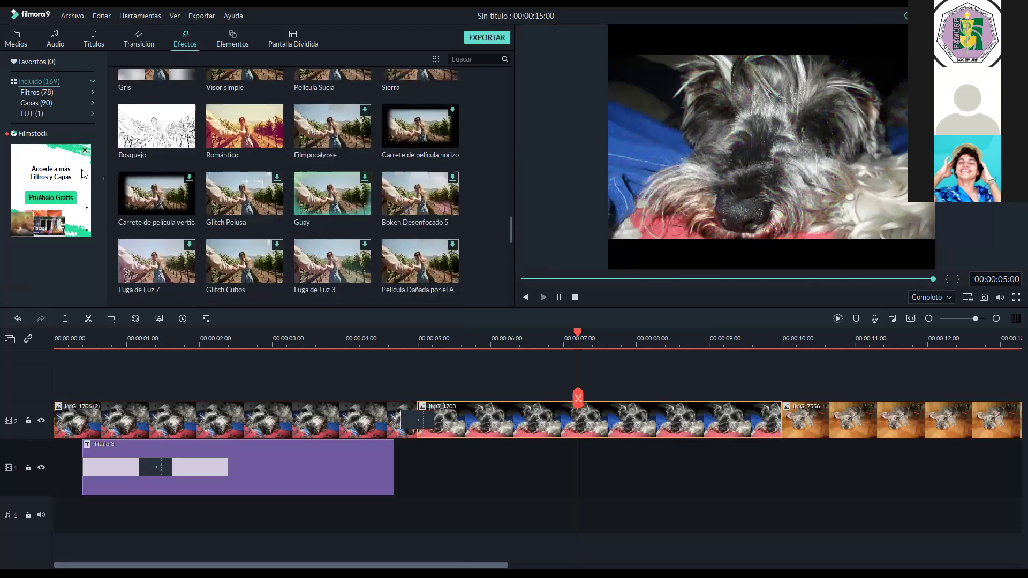
click(37, 92)
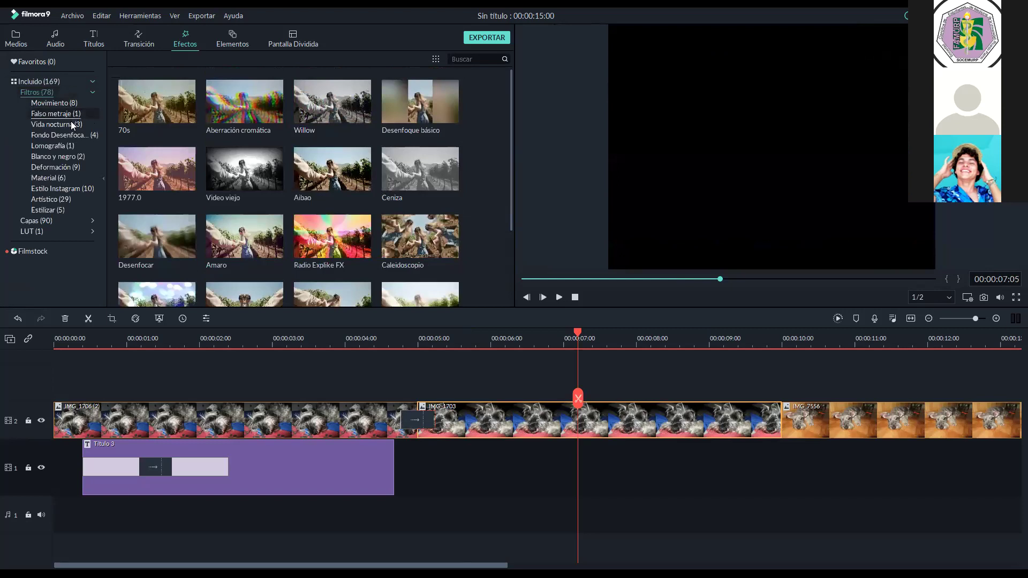
click(60, 155)
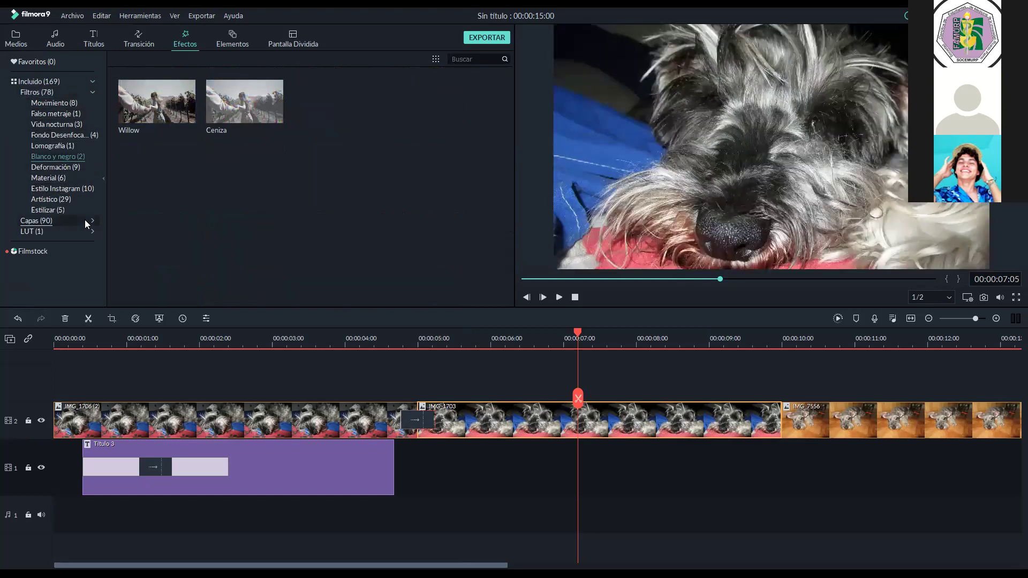
Examine the Capas overlays in Fotograma, Película Antigua and Filtraciones de luz, plus the Artístico filters
click(92, 221)
click(72, 116)
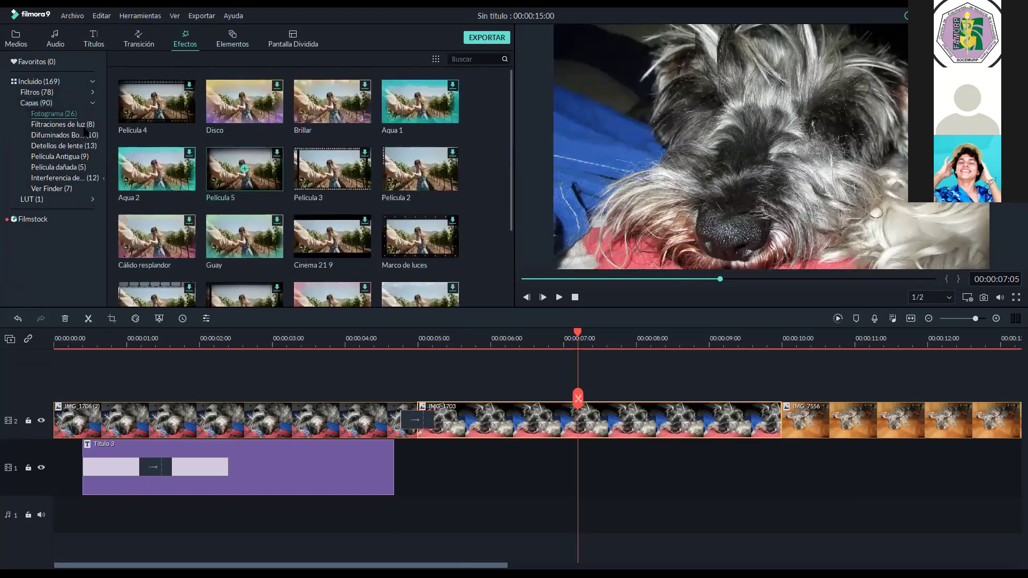
click(61, 155)
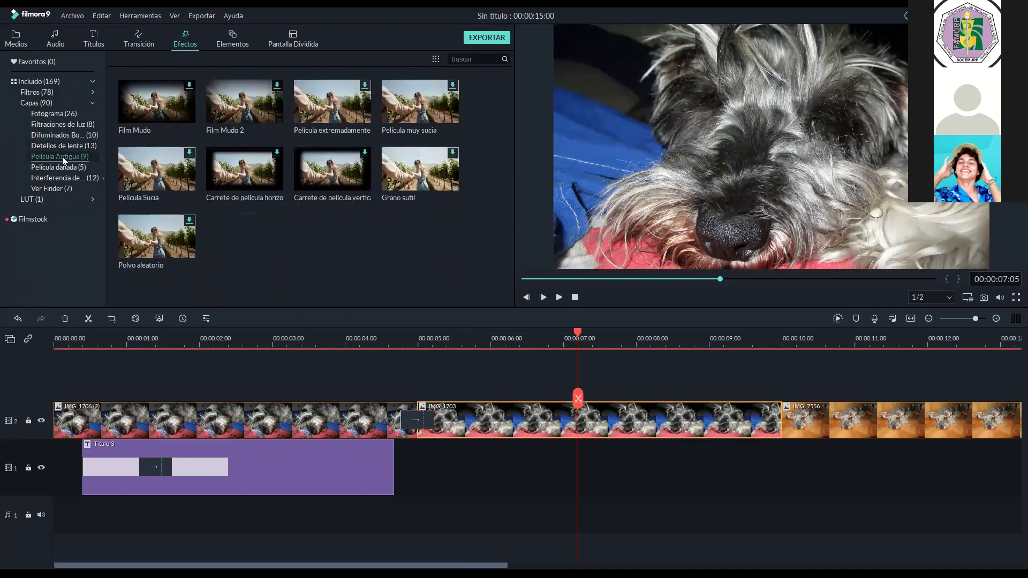
click(60, 124)
click(92, 91)
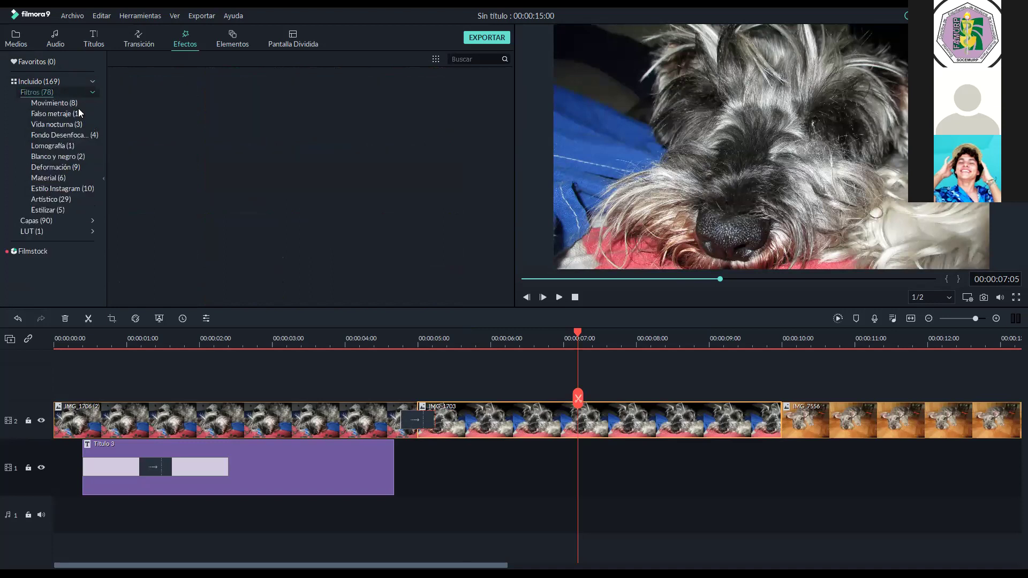
click(51, 199)
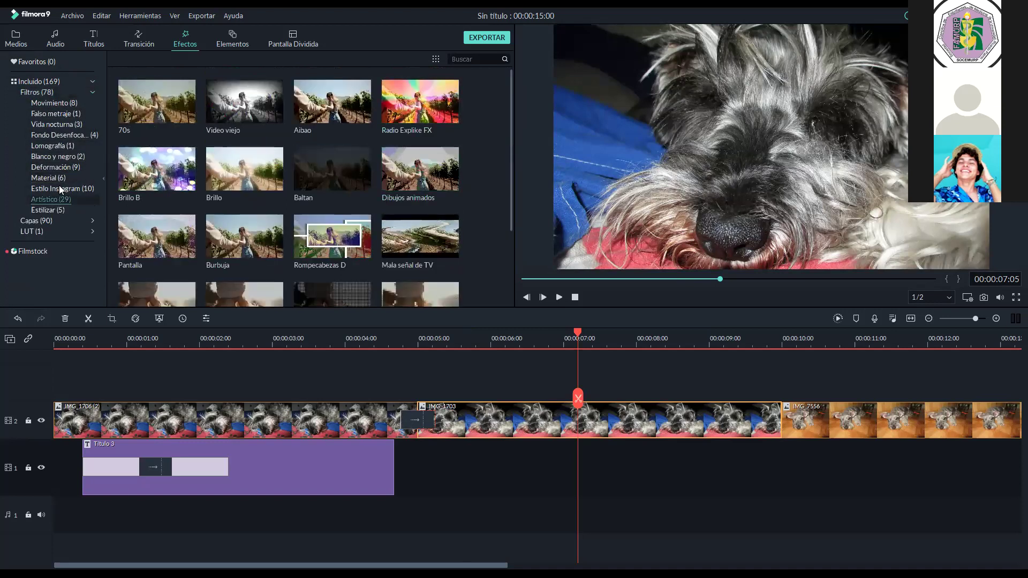
click(82, 220)
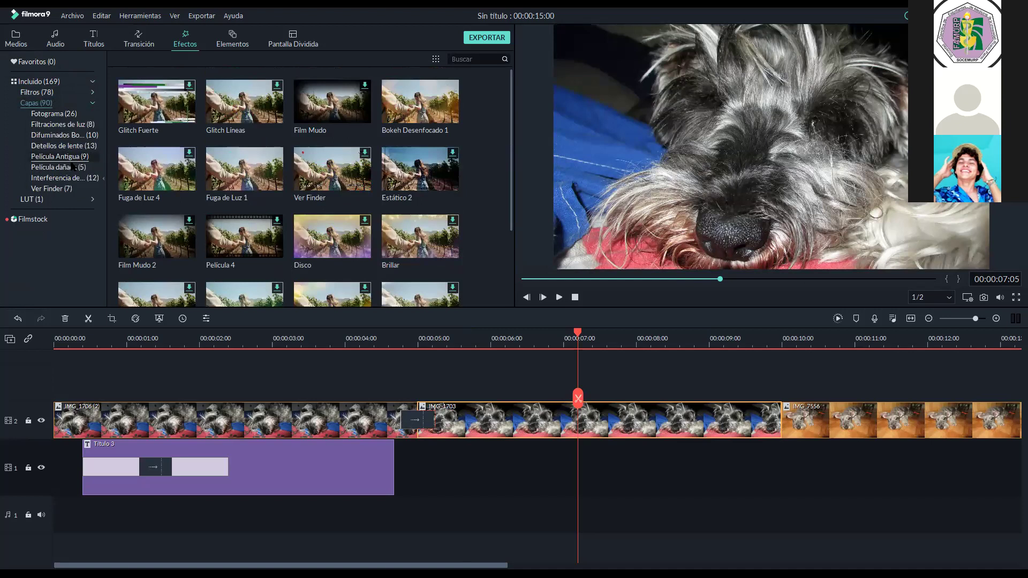
Try the Willow black-and-white filter on track 1 beneath IMG_1703, matched to the photo's span, and preview it
click(92, 92)
click(63, 156)
drag(158, 106, 499, 362)
drag(500, 442, 420, 455)
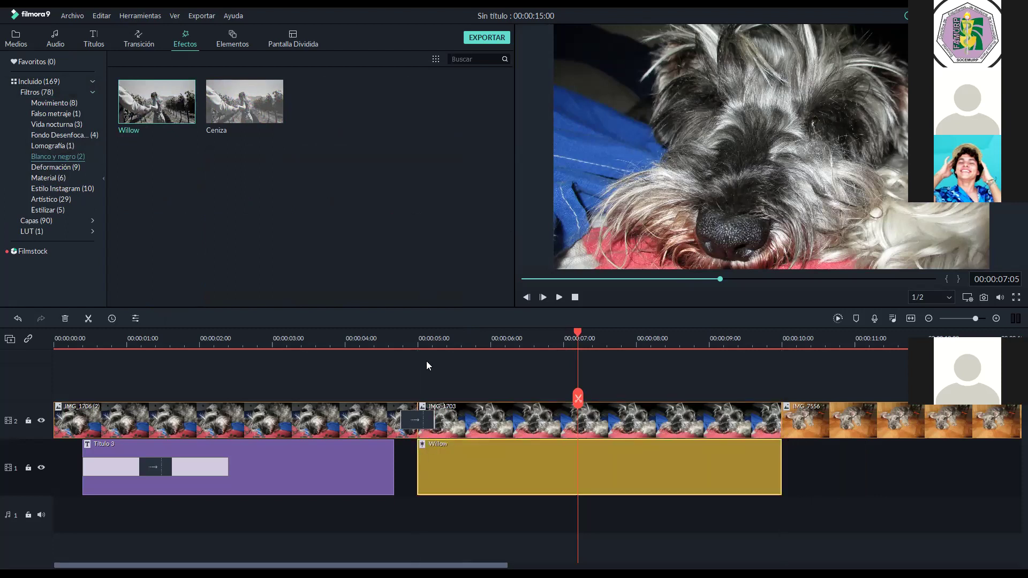
click(398, 359)
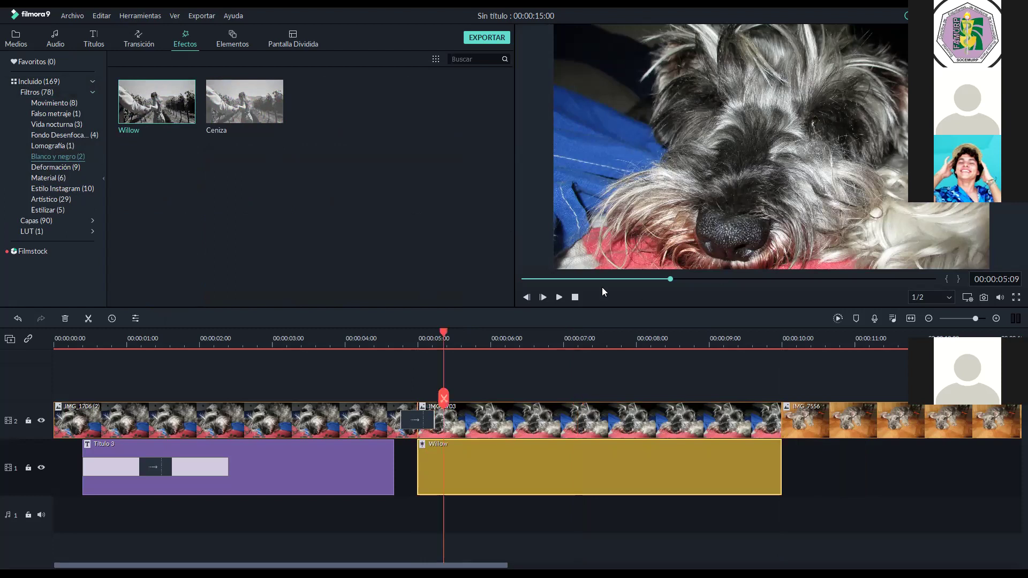
click(557, 298)
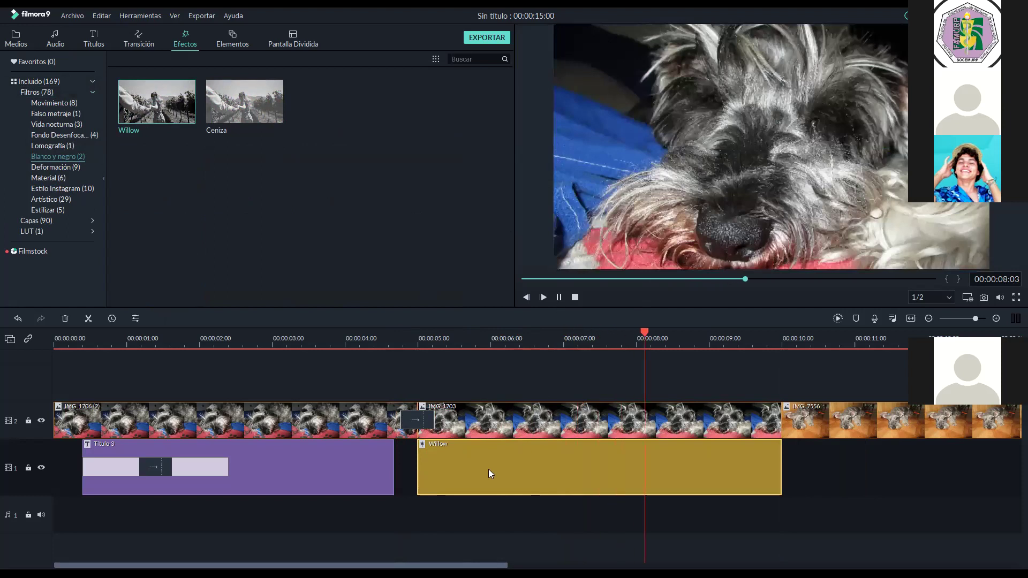
key(space)
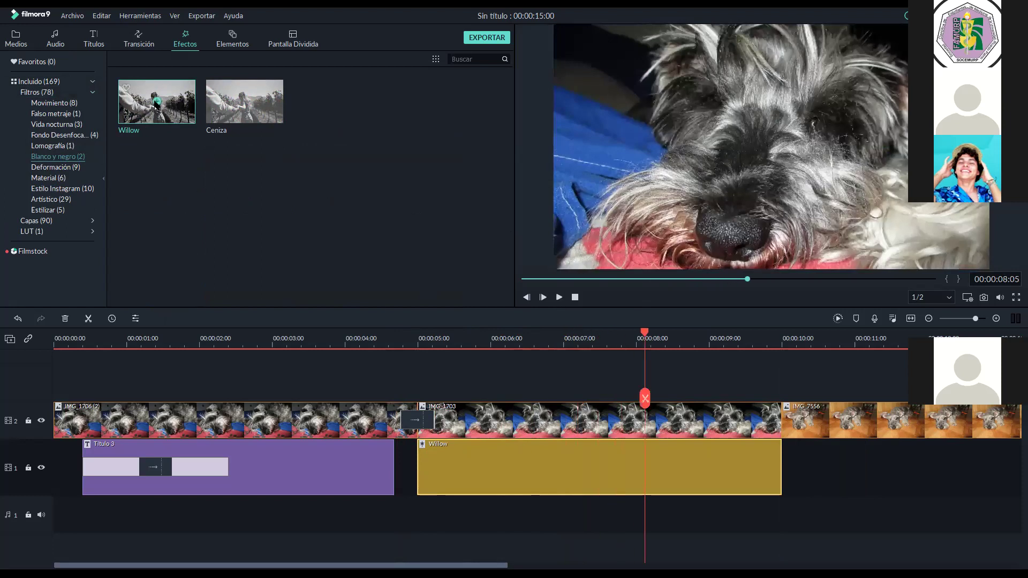
Place the Willow filter on track 3 above IMG_1703, removing its duplicate on track 1, and preview the photo
key(ctrl+v)
drag(649, 396, 449, 396)
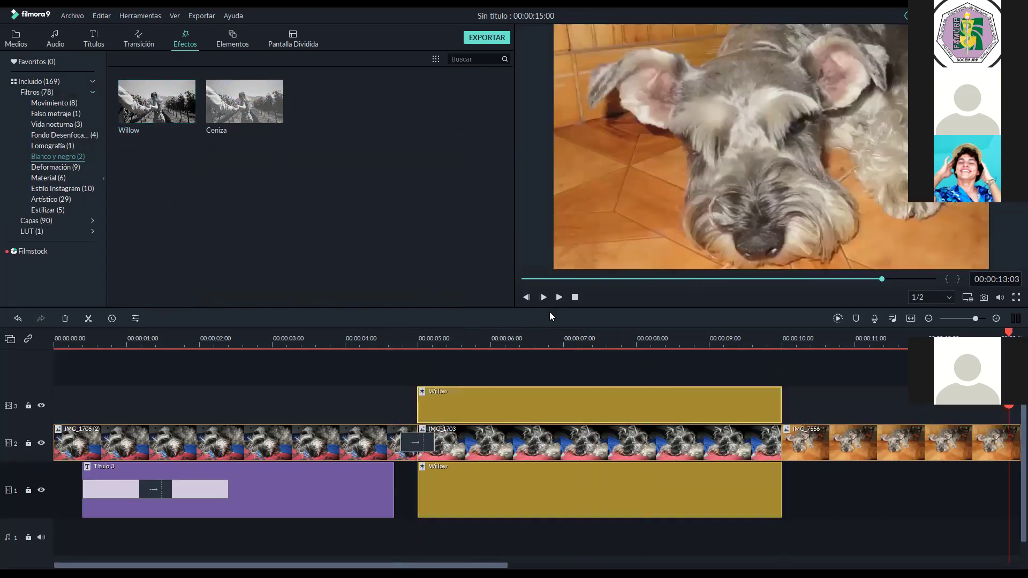
right_click(485, 482)
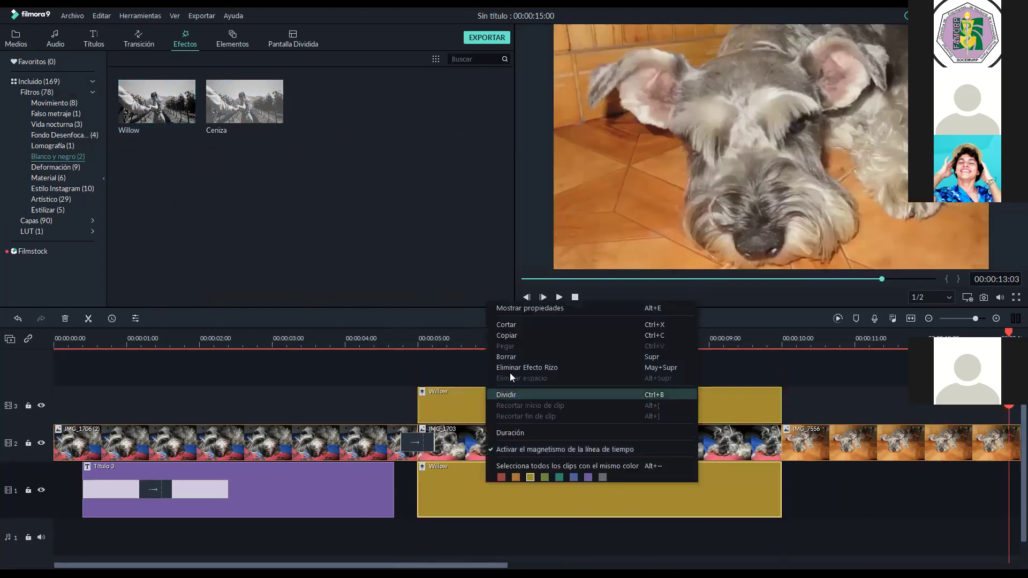
click(510, 367)
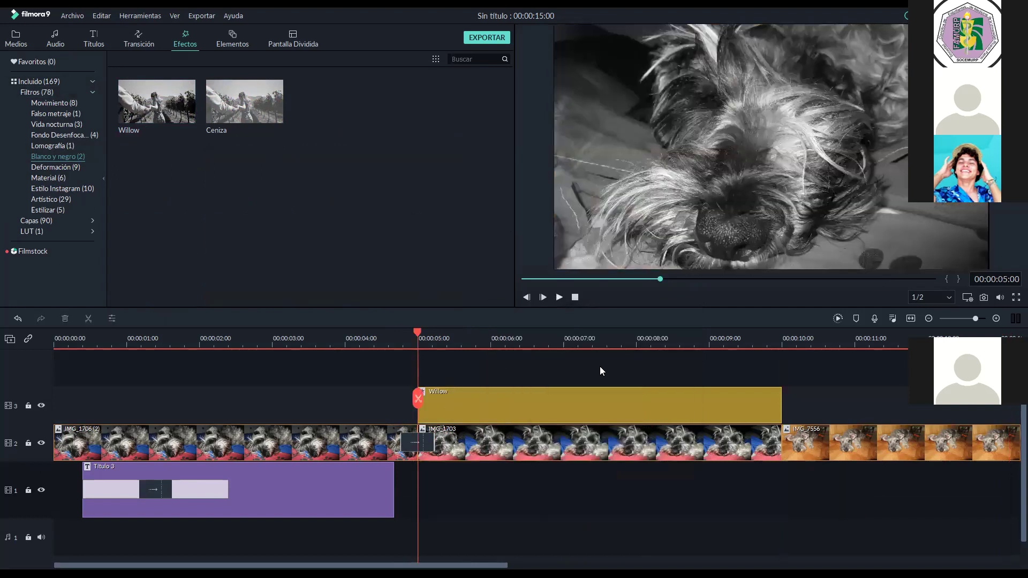
key(space)
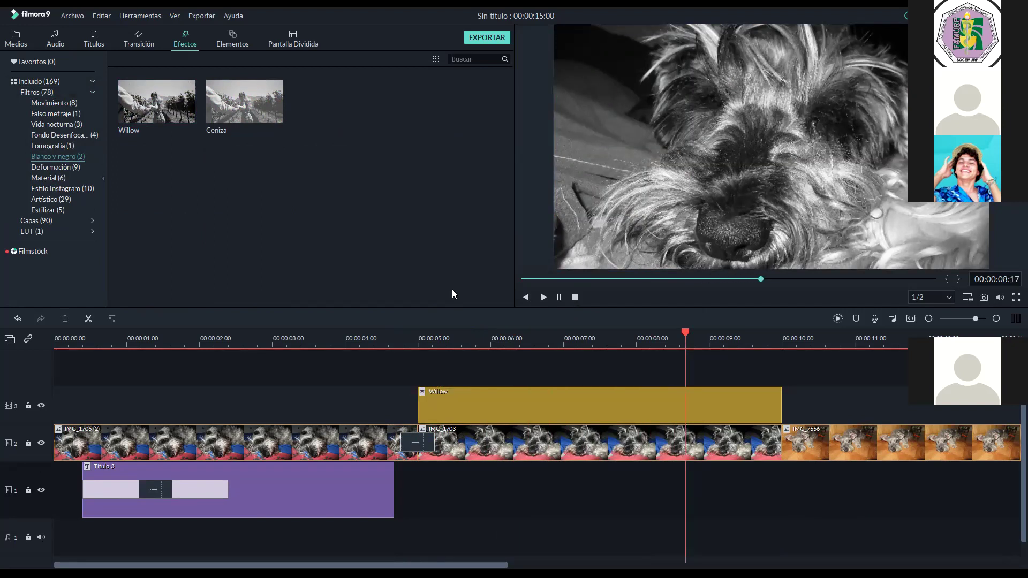
Preview the side-by-side two-way split-screen layout and look through the split-screen and included audio libraries
click(298, 35)
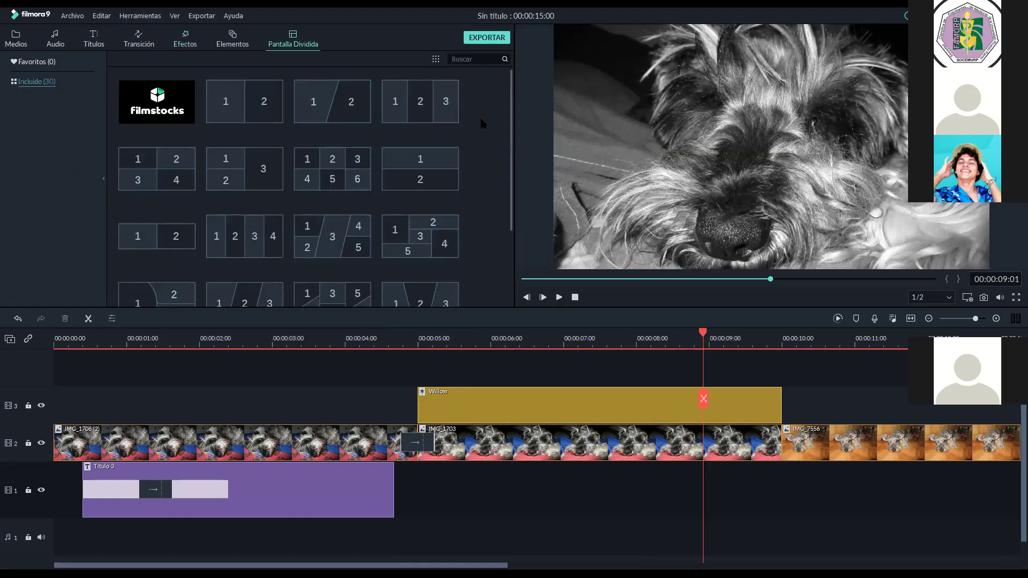
click(261, 110)
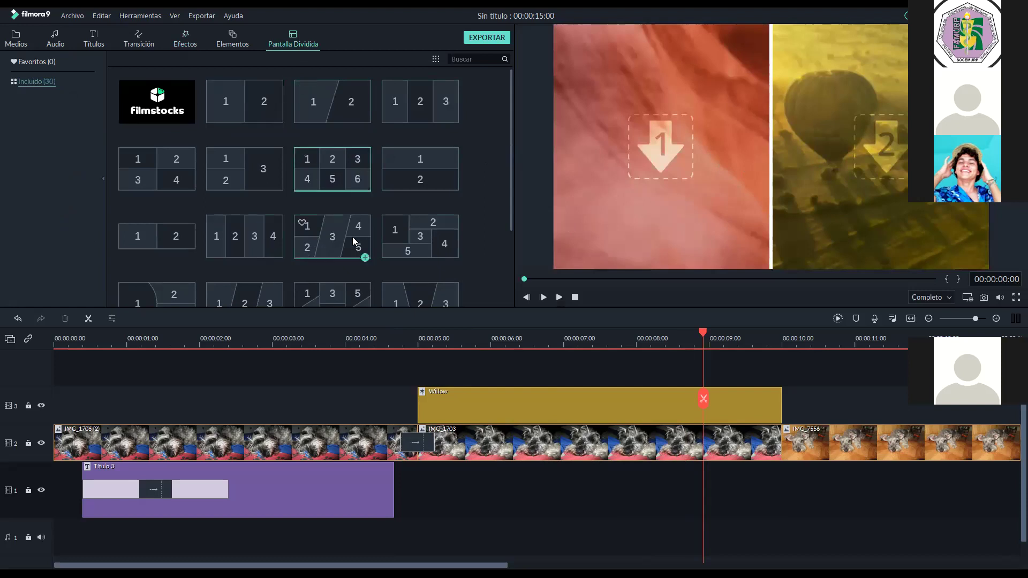
scroll(466, 208, down, 5)
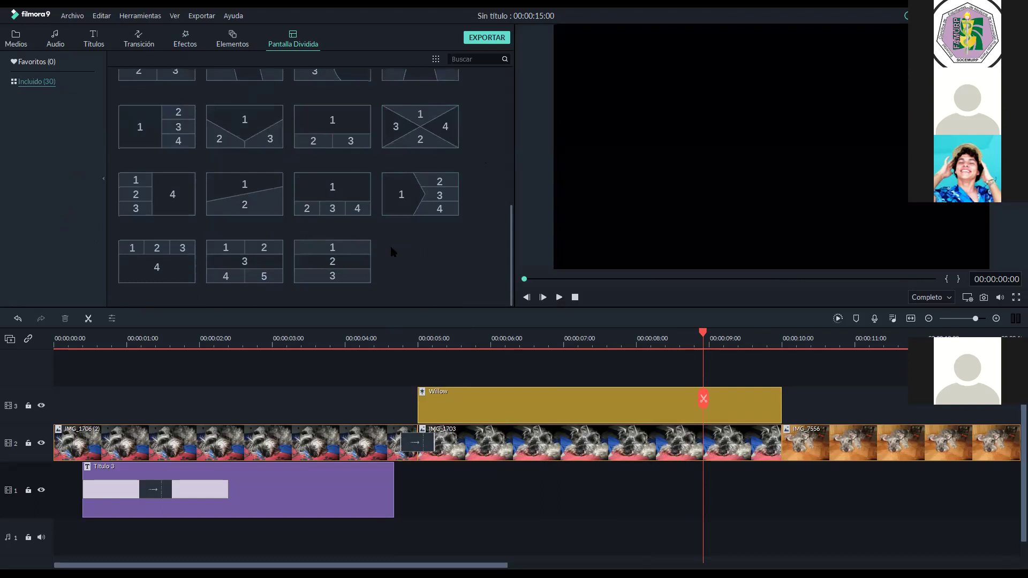
scroll(419, 270, up, 5)
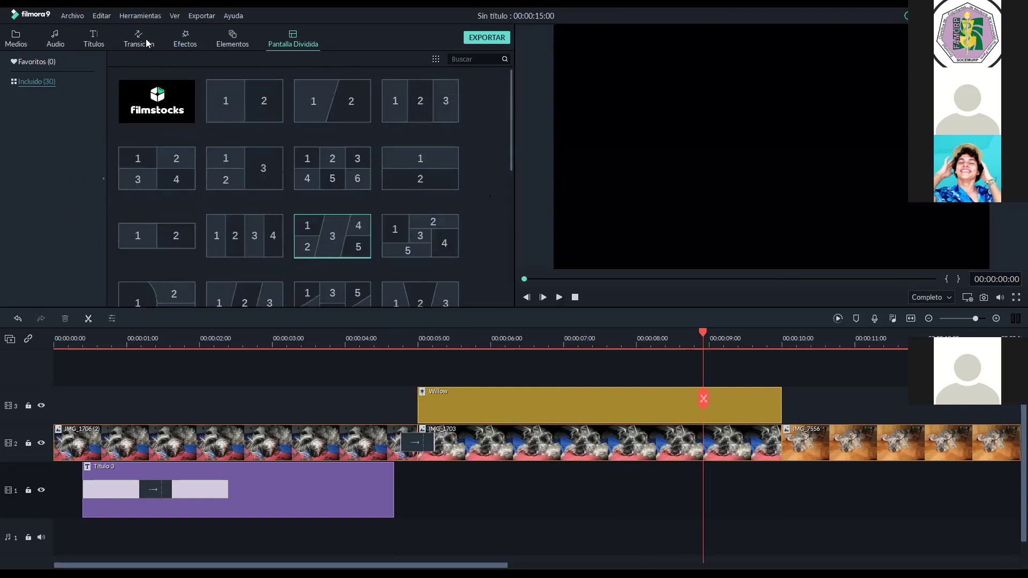
click(54, 38)
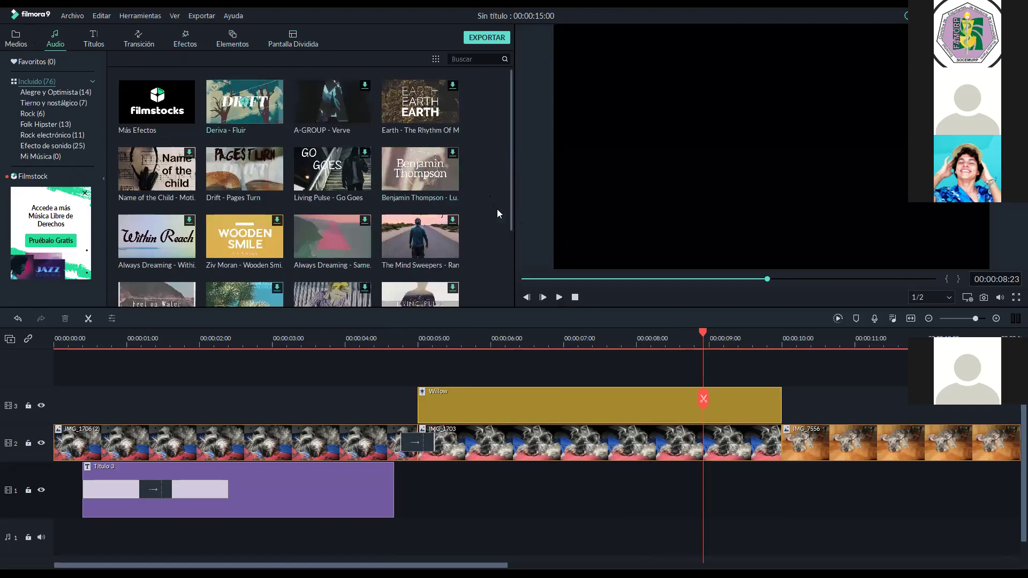
scroll(497, 209, down, 10)
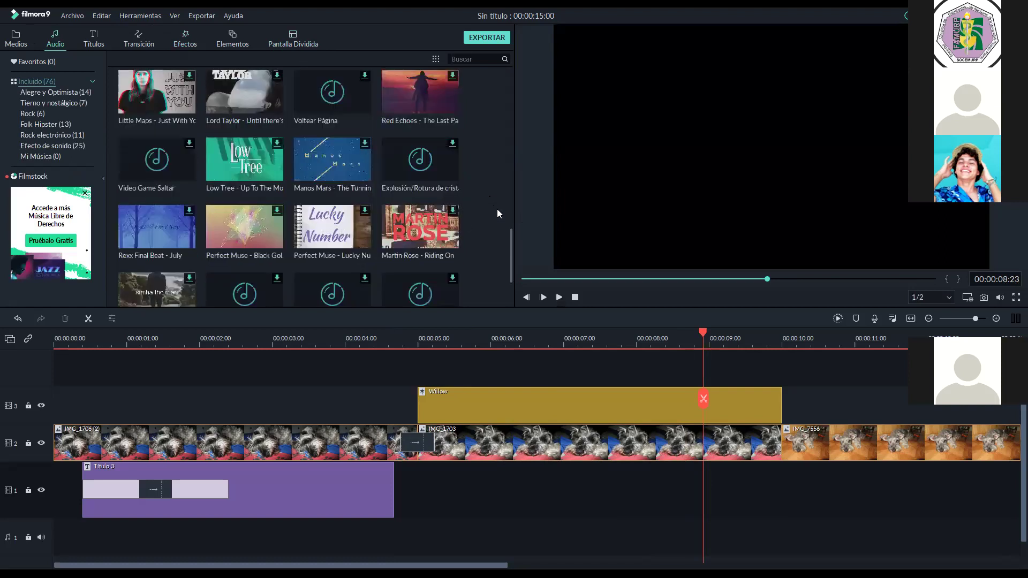
scroll(496, 209, up, 5)
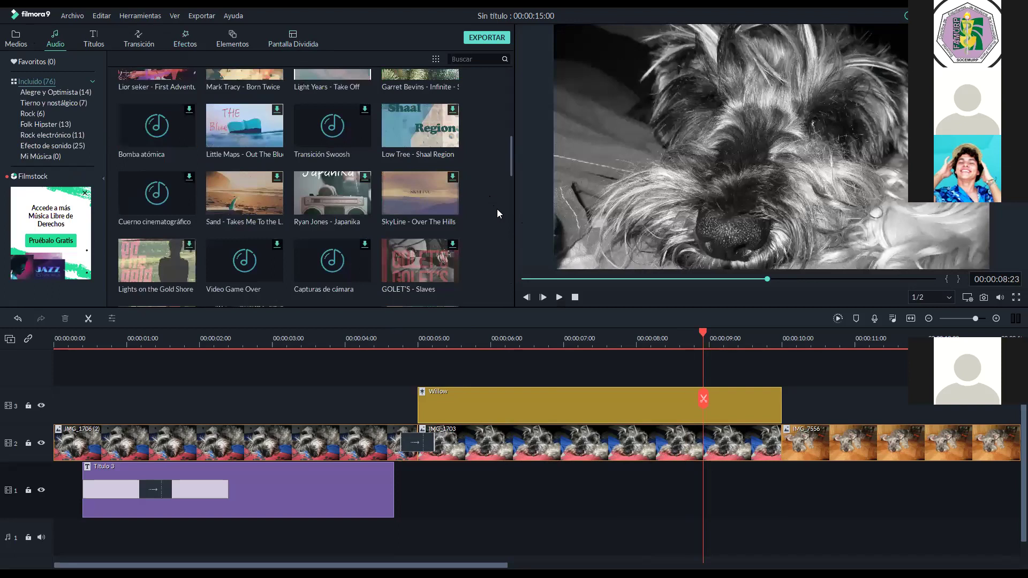
scroll(497, 213, up, 5)
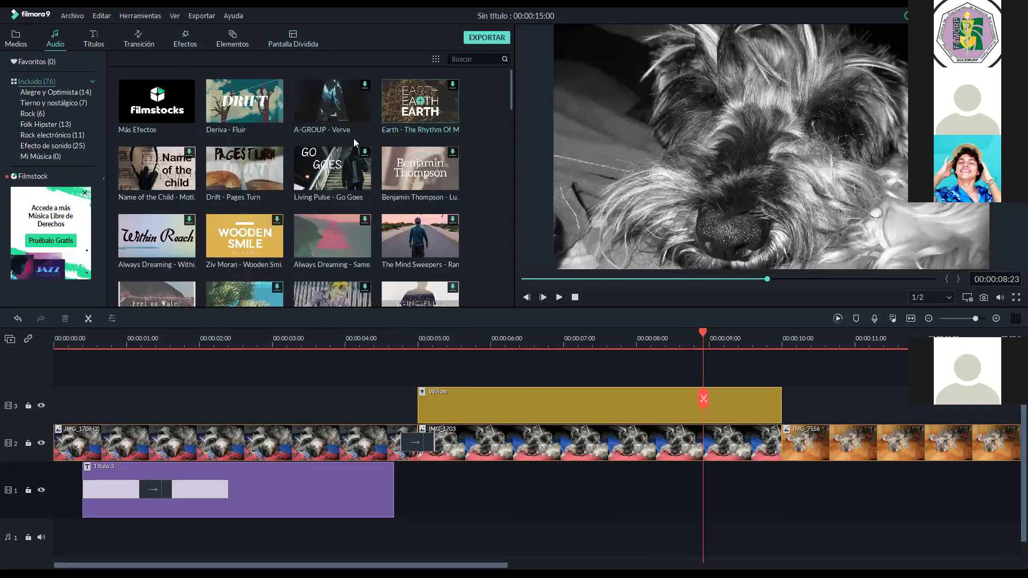
scroll(438, 255, down, 3)
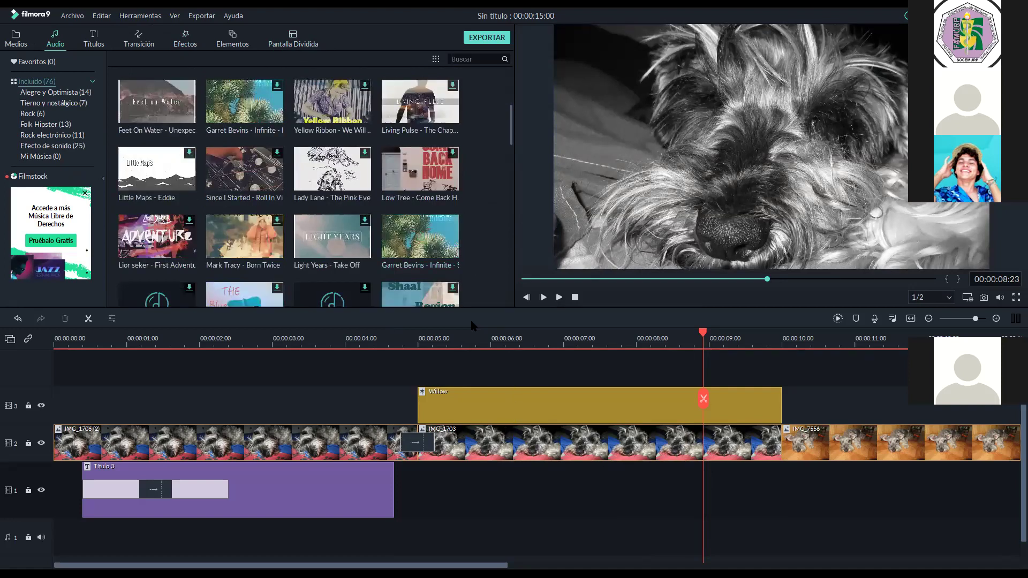
scroll(458, 267, up, 3)
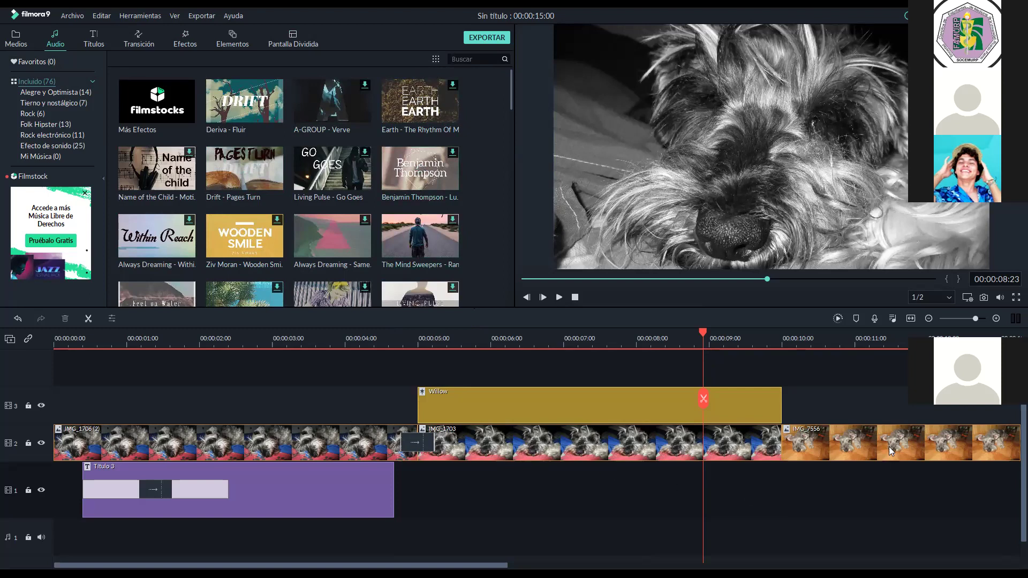
Ripple-delete IMG_7556 from the timeline and play the video in full screen
right_click(849, 442)
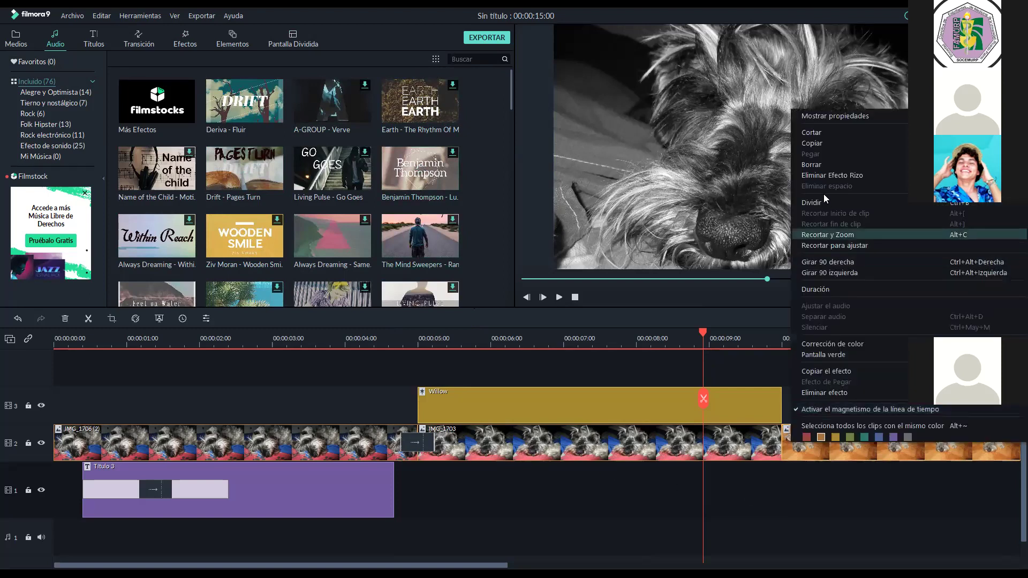
click(822, 177)
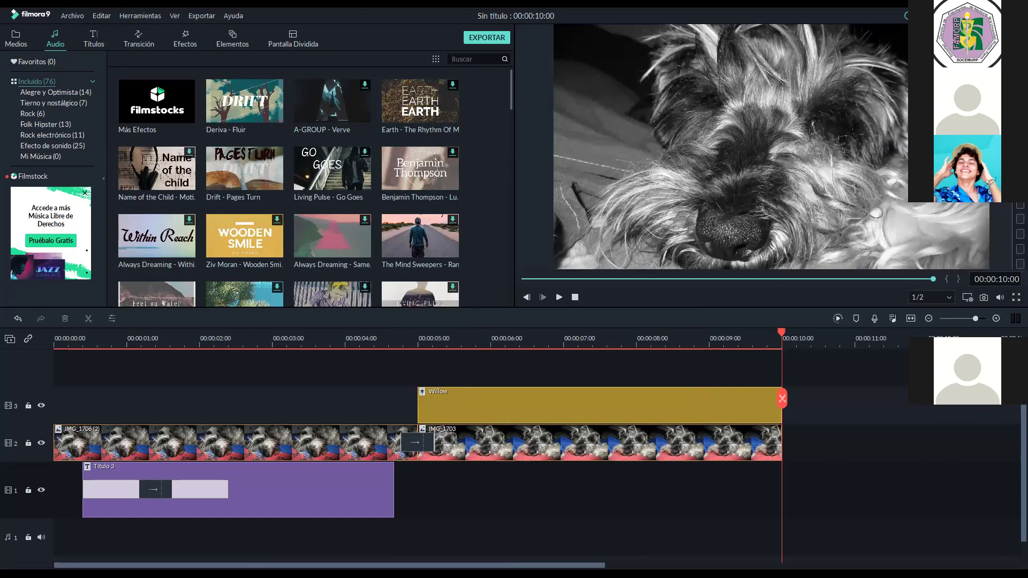
key(alt+Return)
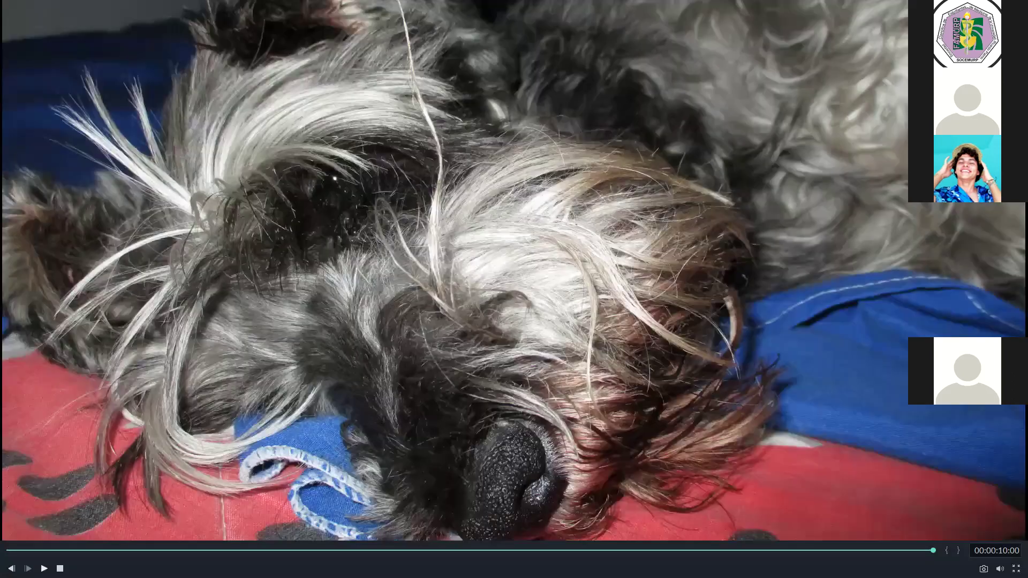
click(44, 569)
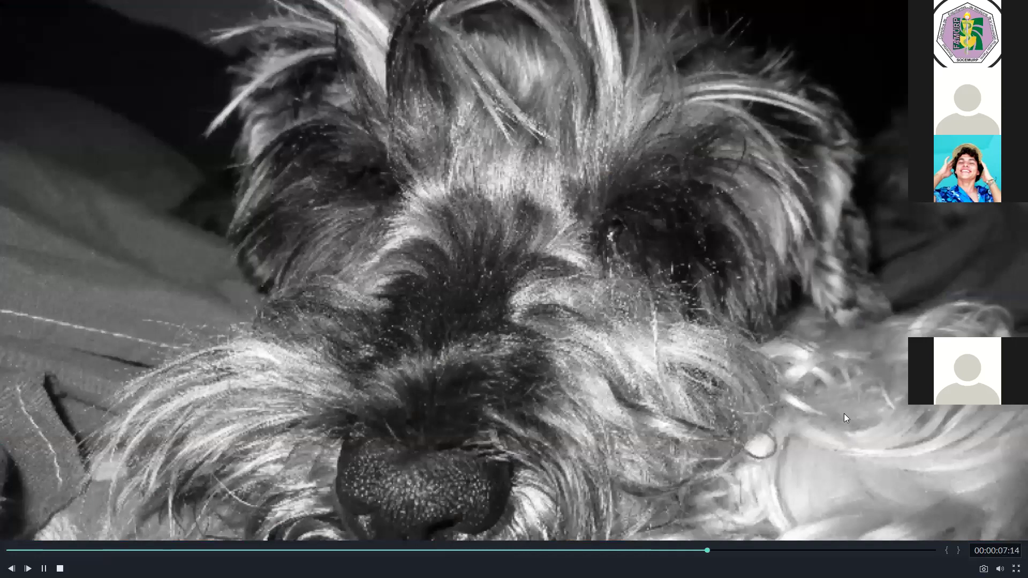
key(Escape)
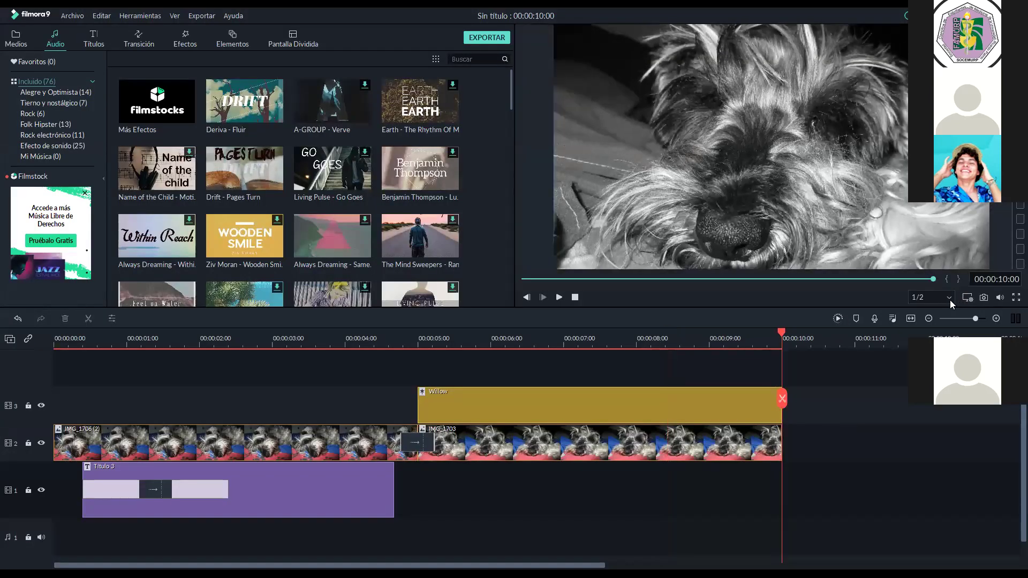
Set the preview playback quality to 1/4
click(932, 297)
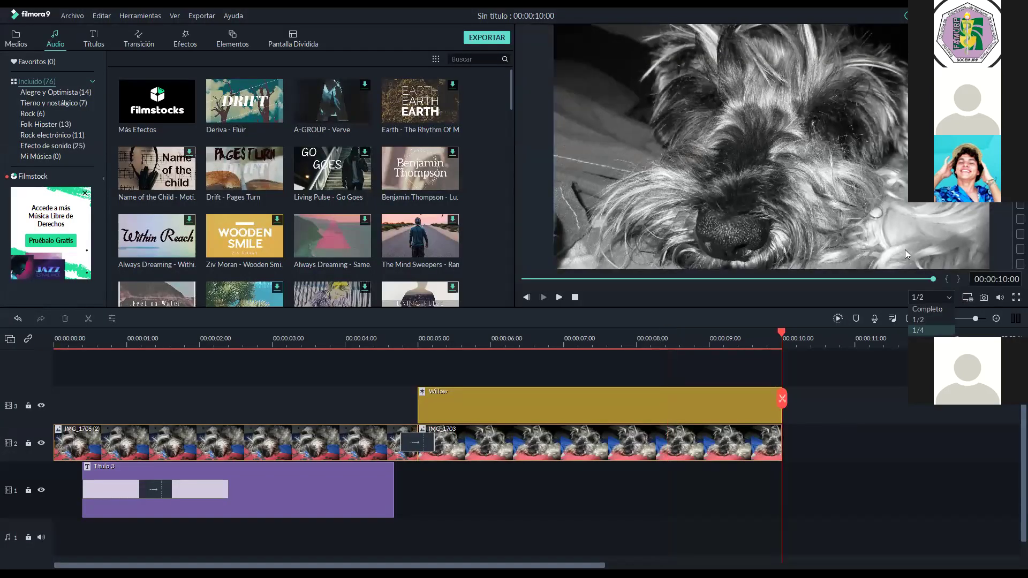
click(931, 331)
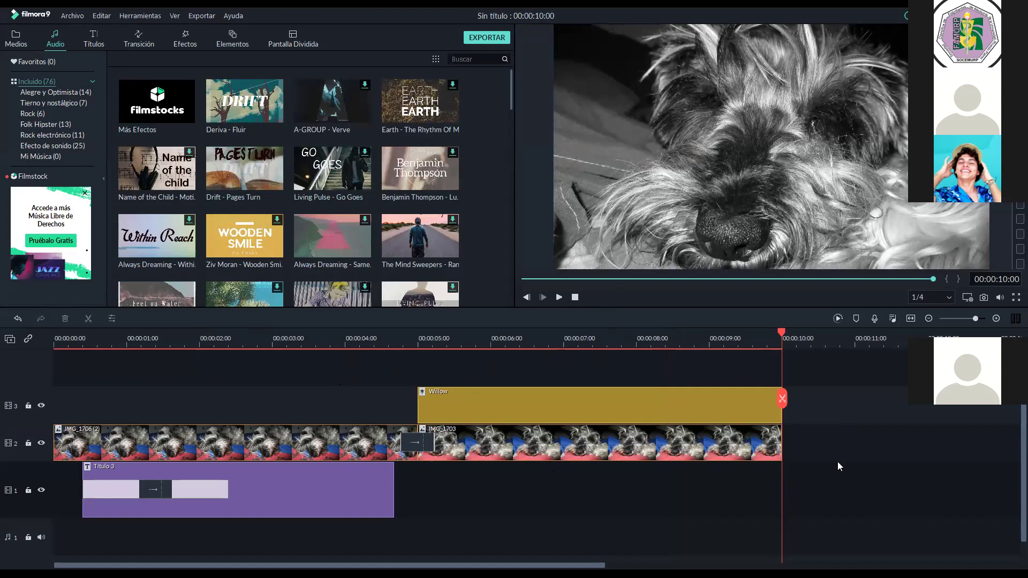
scroll(838, 466, down, 1)
scroll(837, 465, up, 1)
scroll(760, 489, down, 1)
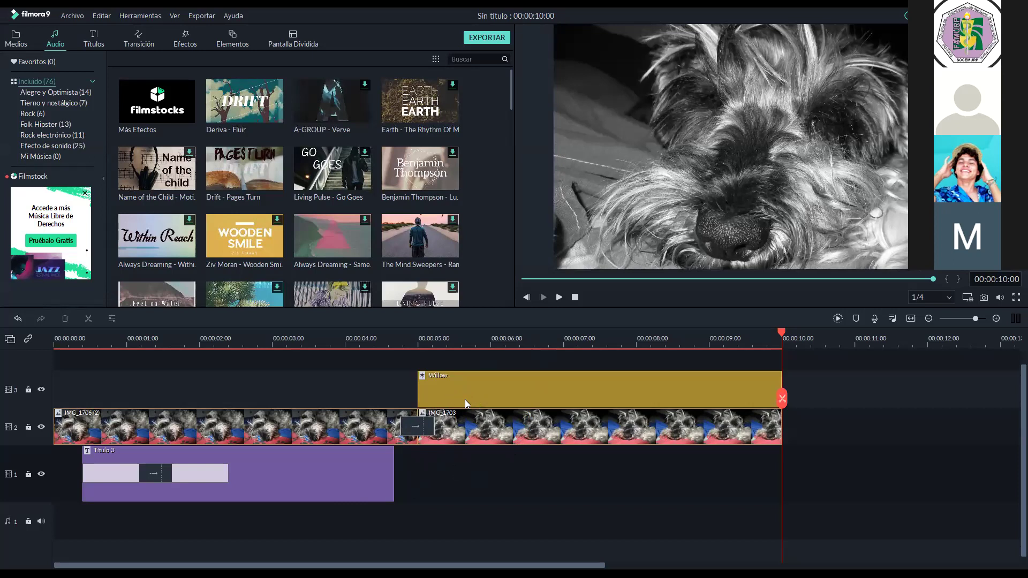
Move the MIS BEBES title from track 1 to track 3 above IMG_1706 (2) and play that part of the video
click(305, 478)
drag(287, 440, 299, 397)
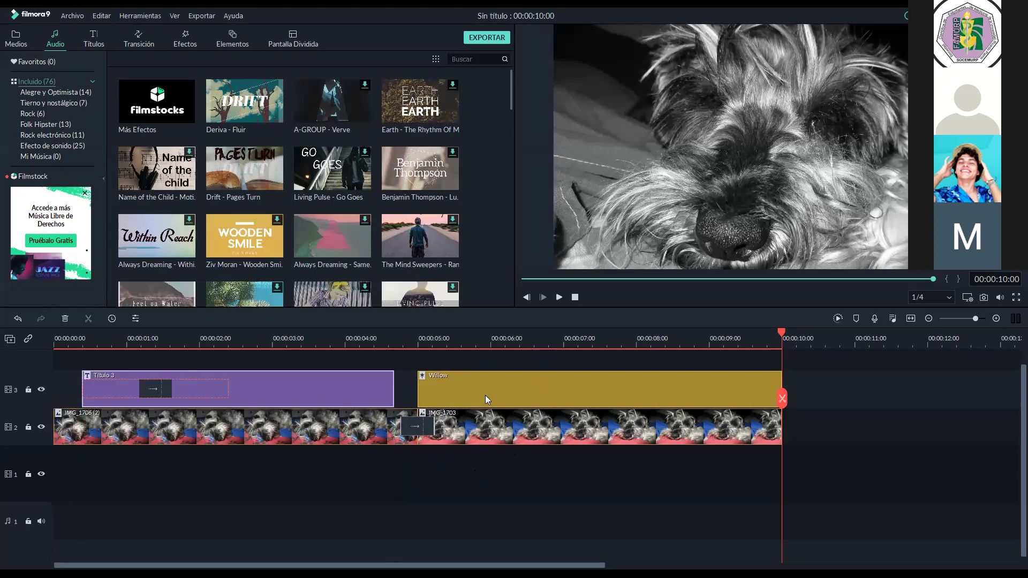
click(66, 337)
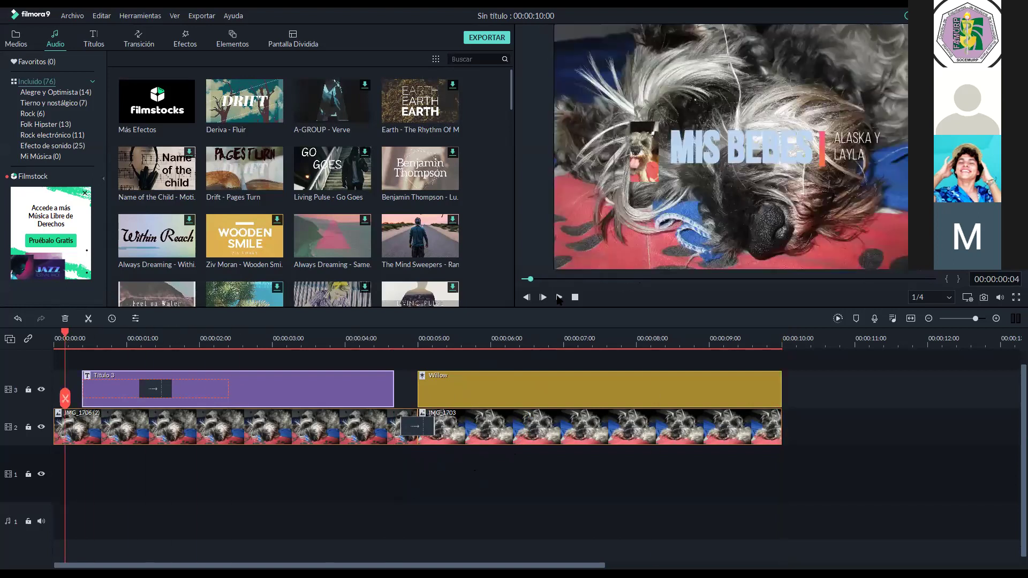
click(559, 298)
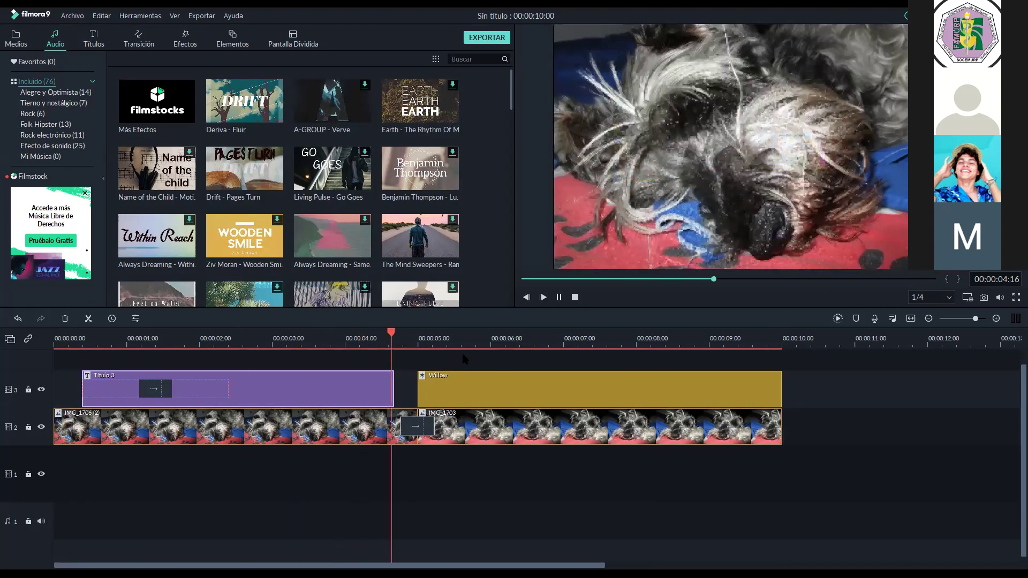
key(space)
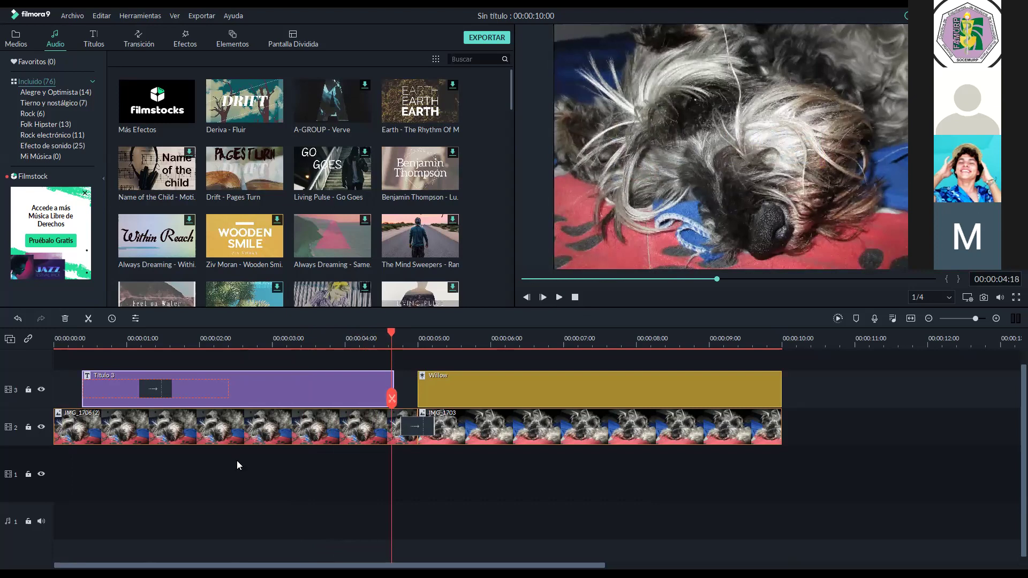
Try adding the Deriva - Fluir song to audio track 1, and undo the addition
scroll(275, 436, up, 1)
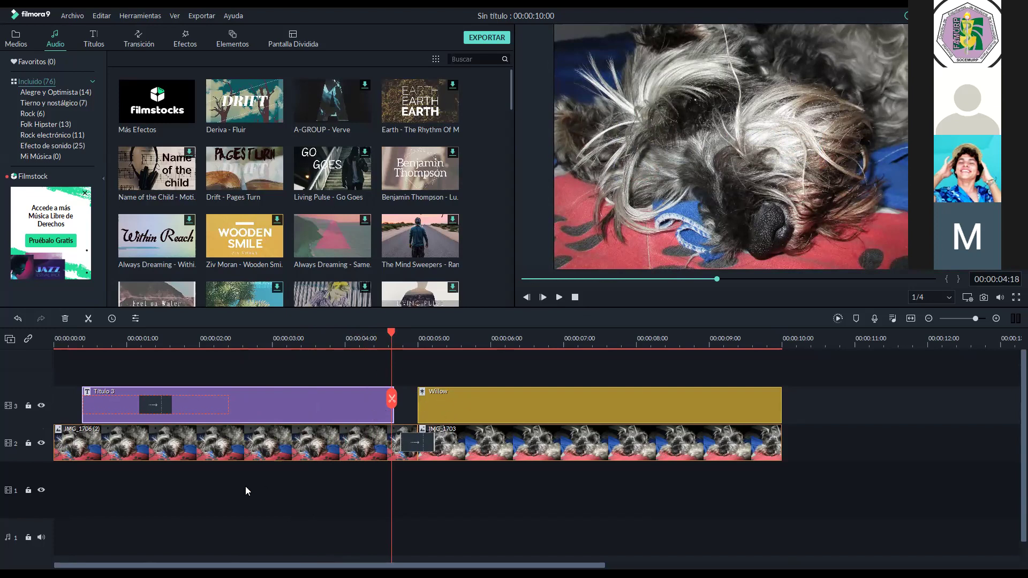
scroll(173, 474, down, 1)
click(75, 469)
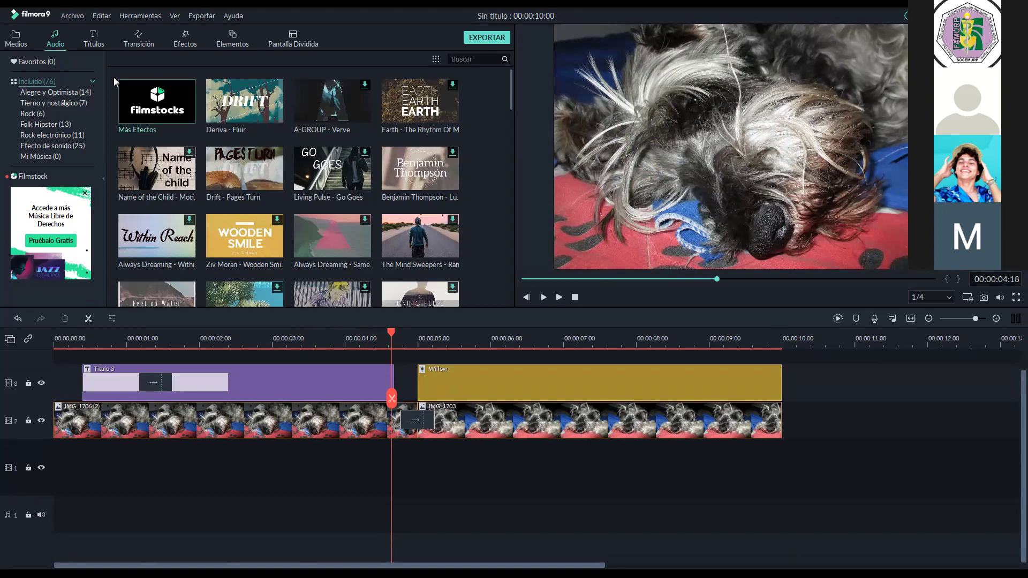
mouse_move(253, 101)
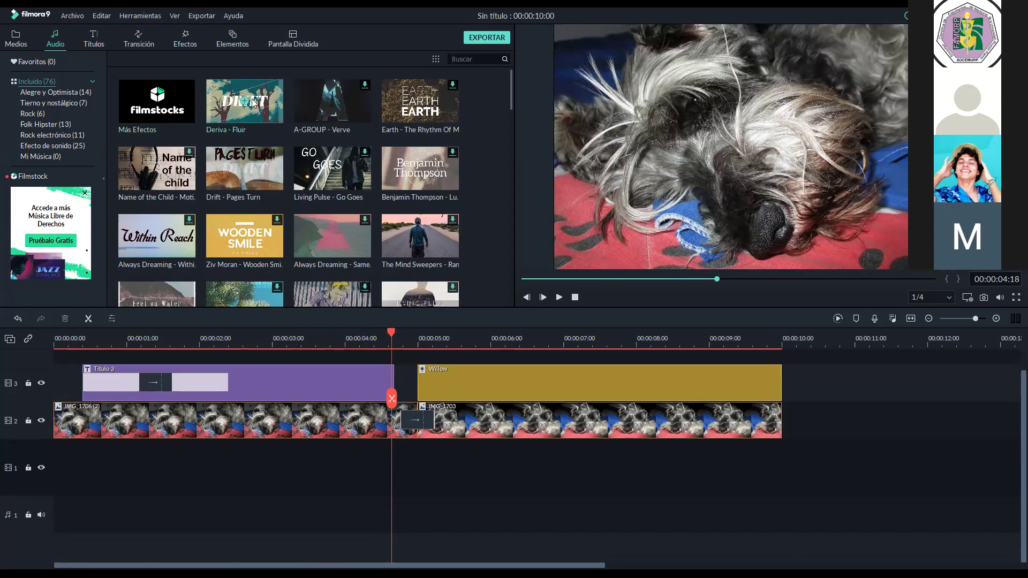
drag(242, 111, 319, 438)
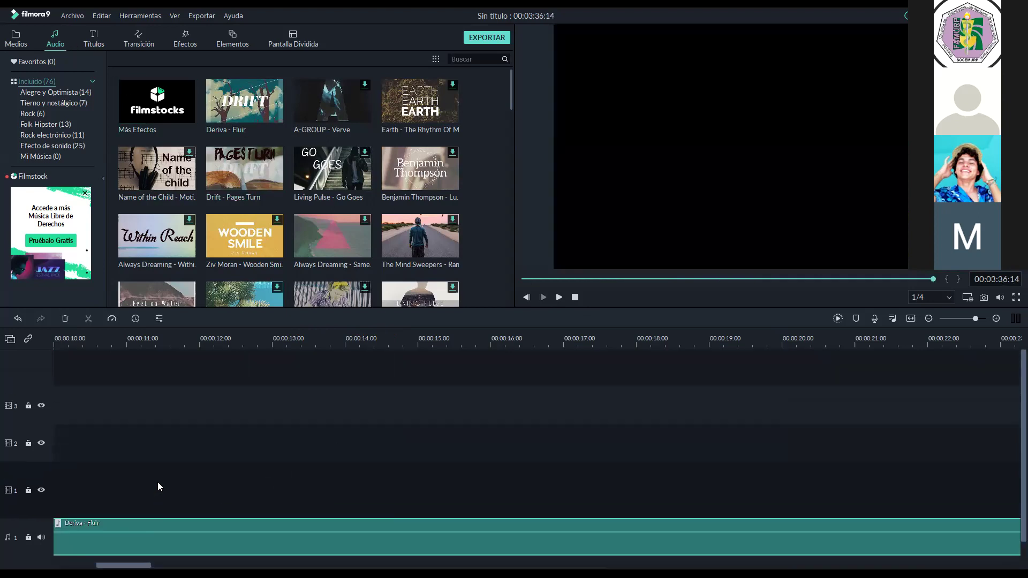
scroll(159, 483, up, 1)
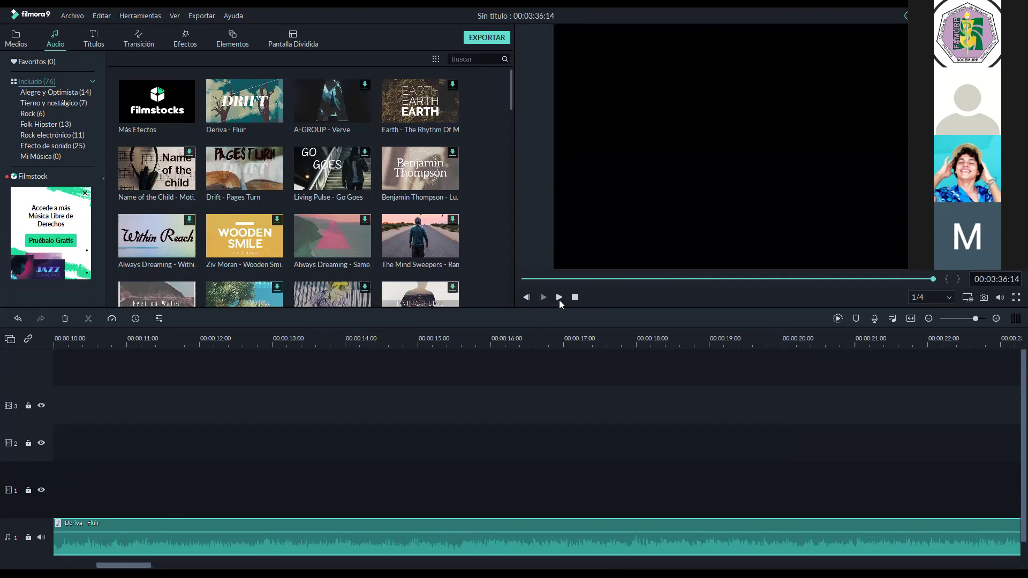
scroll(355, 446, down, 1)
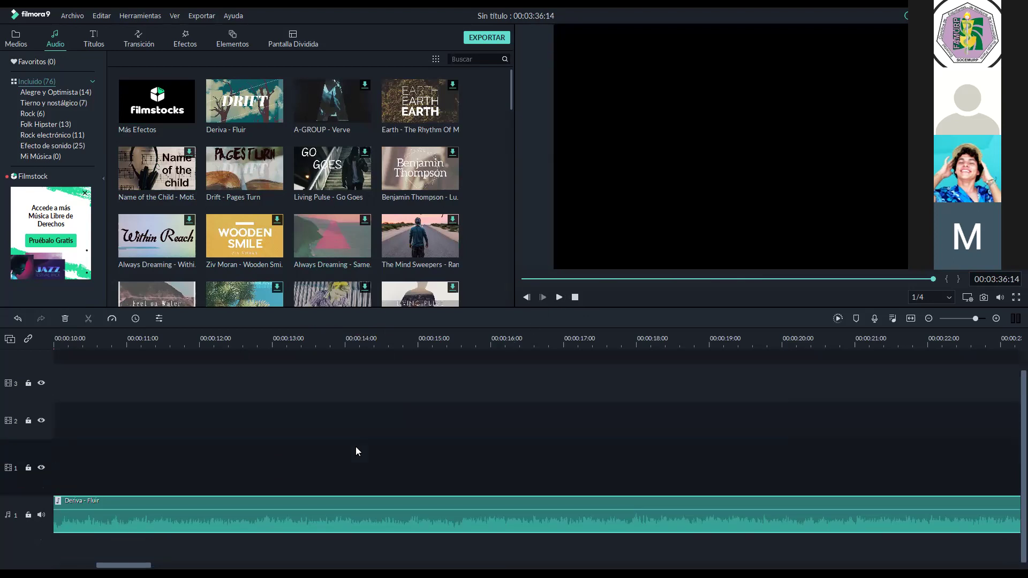
scroll(355, 447, up, 1)
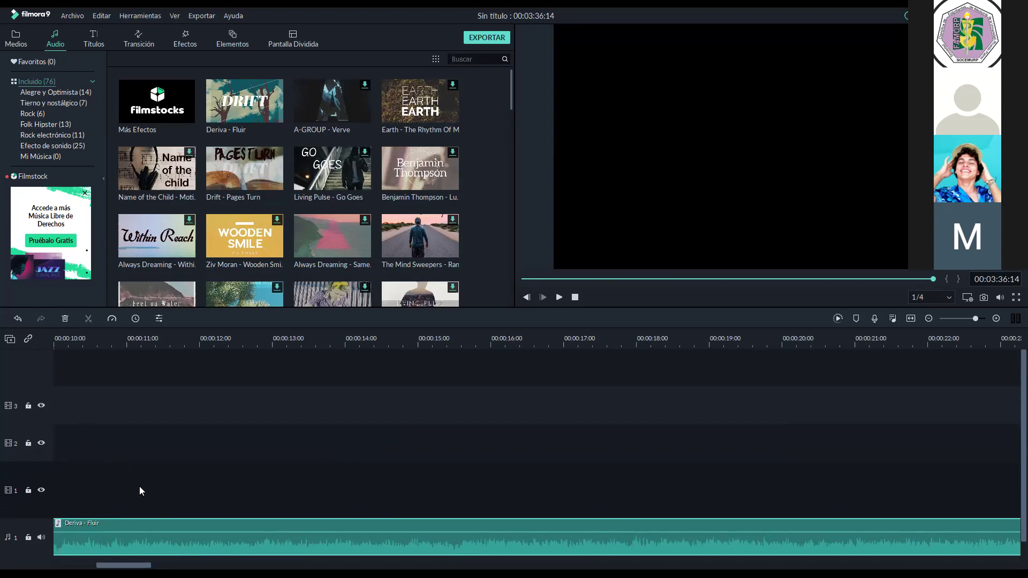
key(ctrl+z)
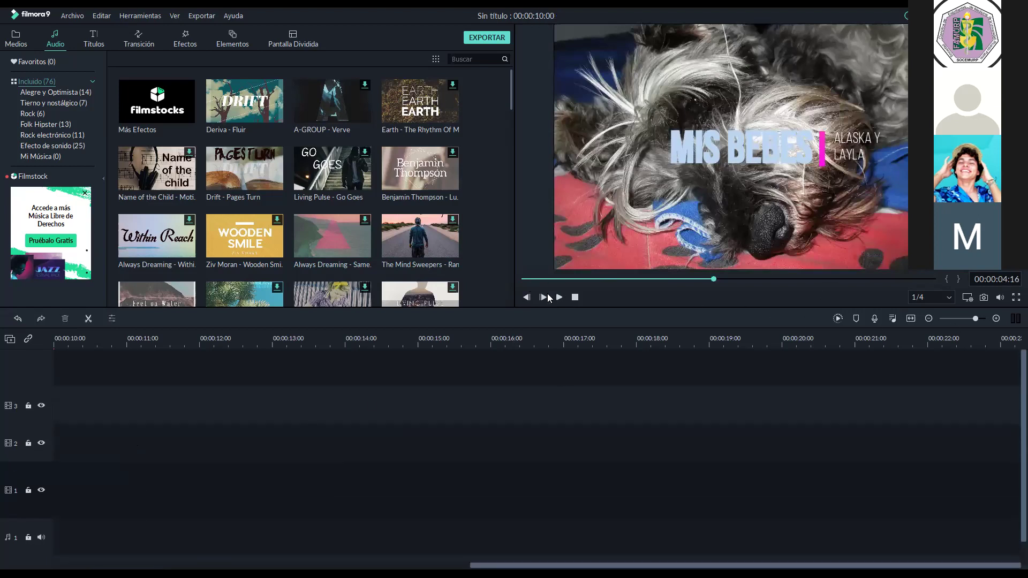
Place the Deriva - Fluir song on audio track 1 from the video's start and set its tone (Tono) to -5.00
click(523, 280)
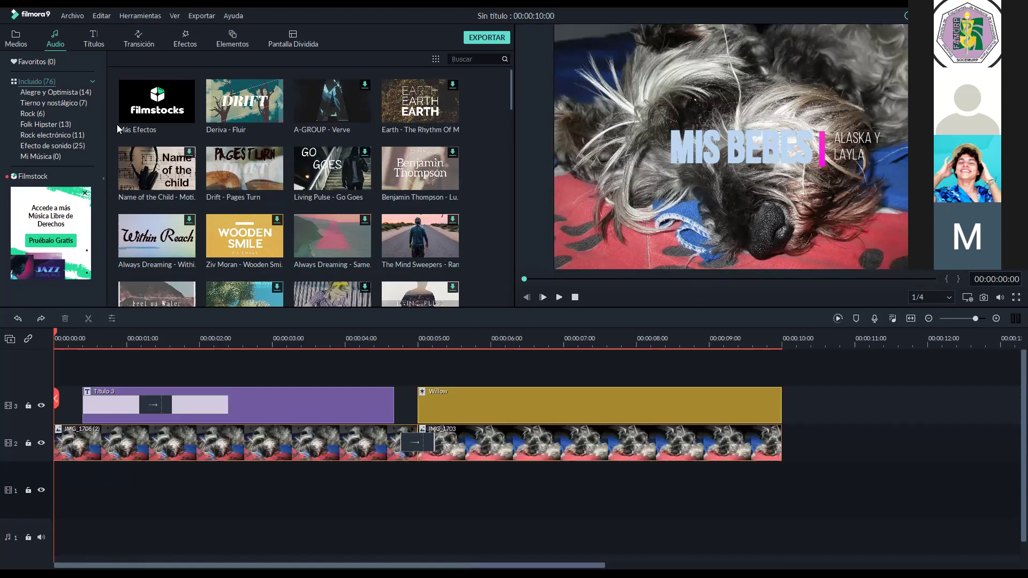
drag(244, 102, 58, 504)
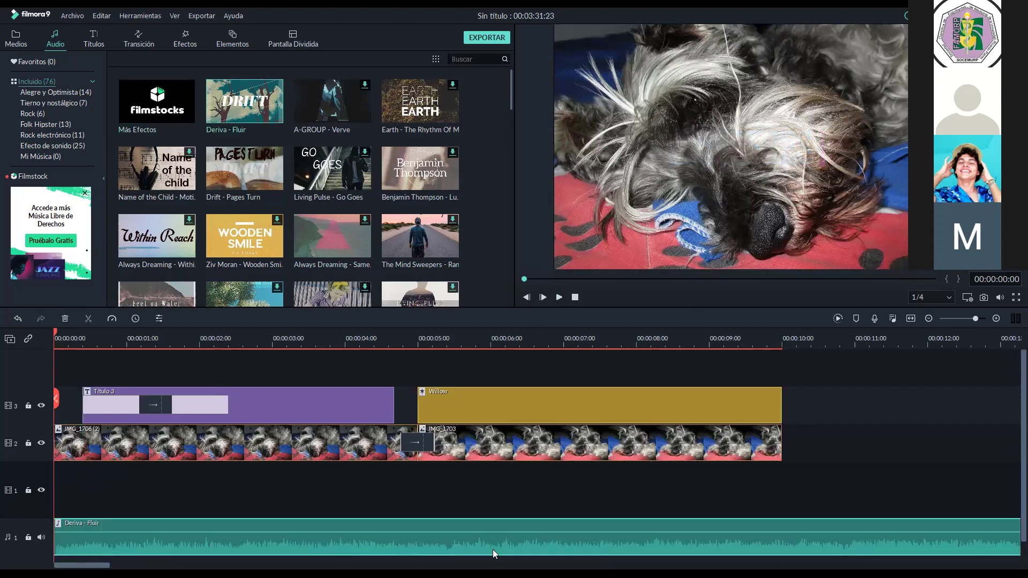
double_click(387, 536)
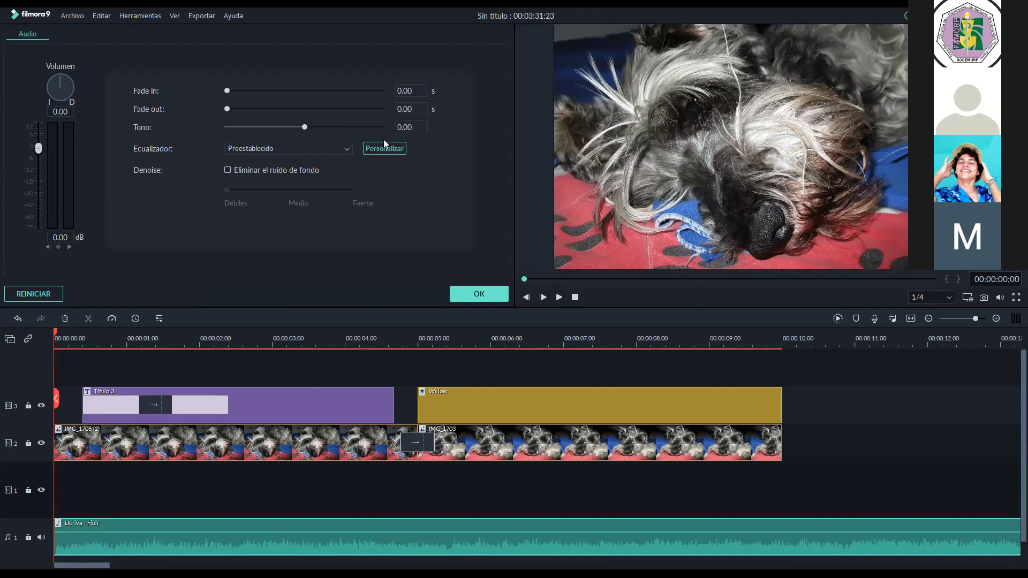
click(346, 152)
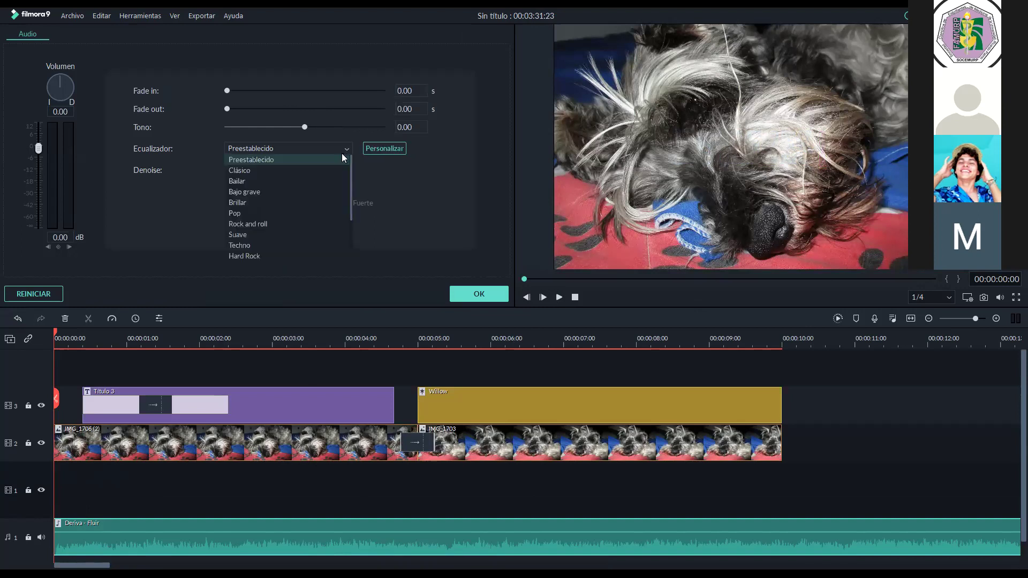
click(345, 149)
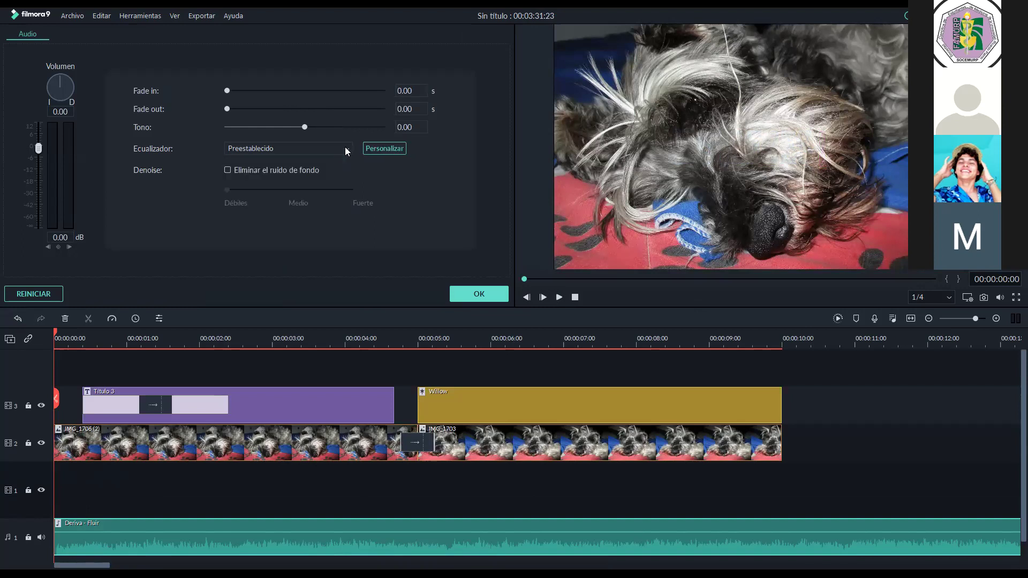
drag(303, 128, 272, 128)
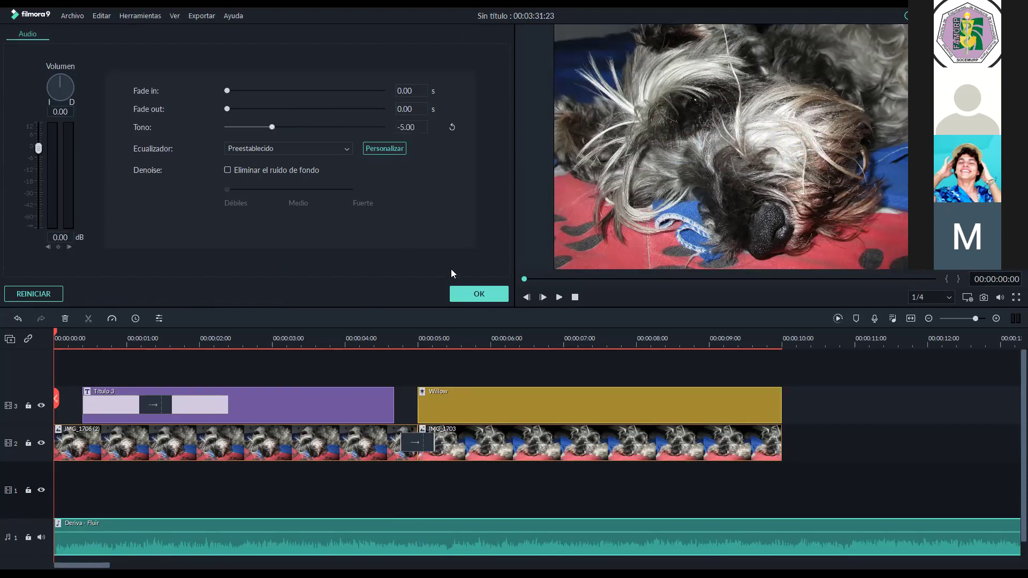
click(479, 294)
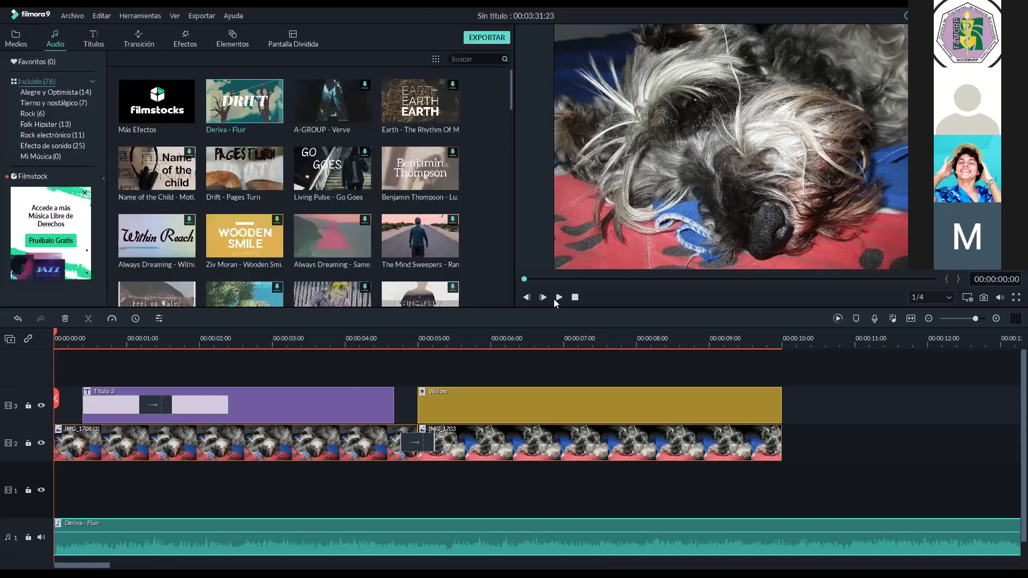
Play the video with the added song, check the end of the photos, and return the playhead to the start
click(559, 298)
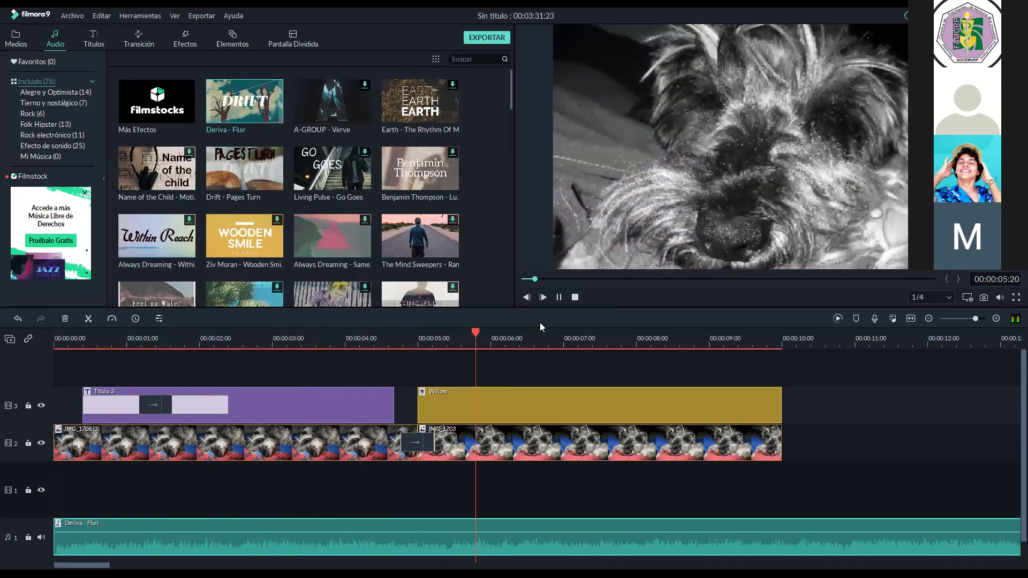
click(558, 298)
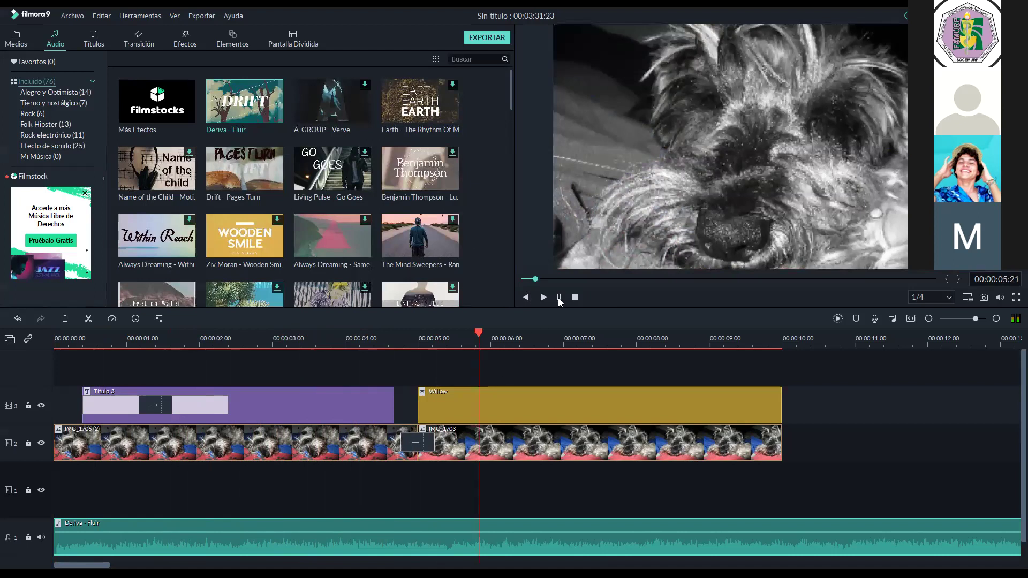
click(793, 341)
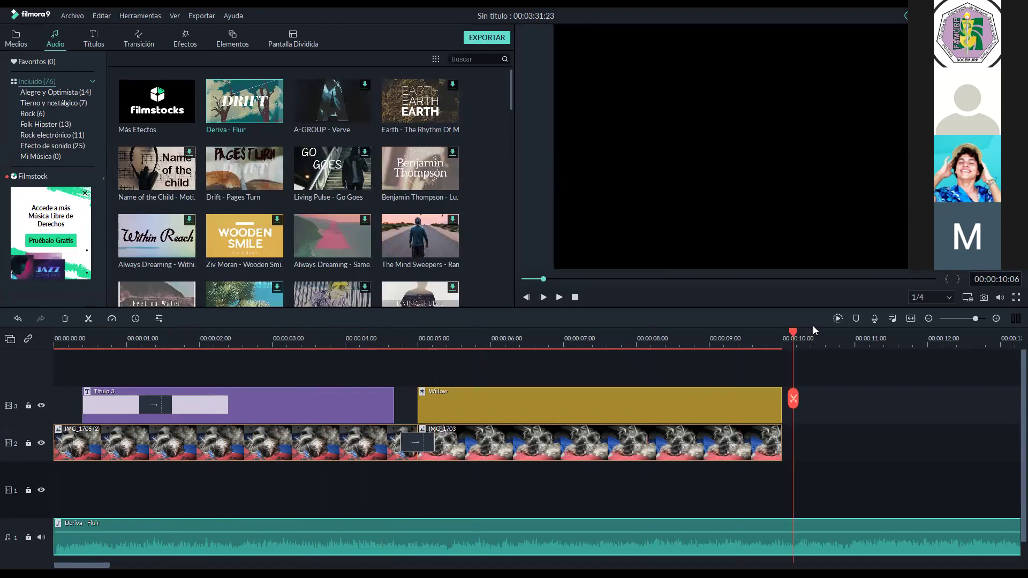
drag(705, 343, 58, 363)
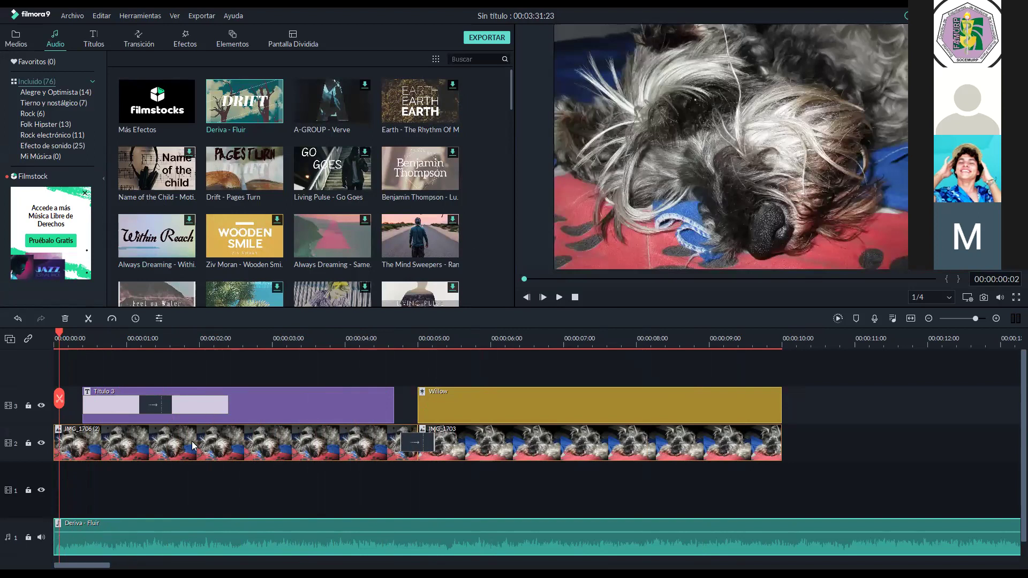
click(197, 470)
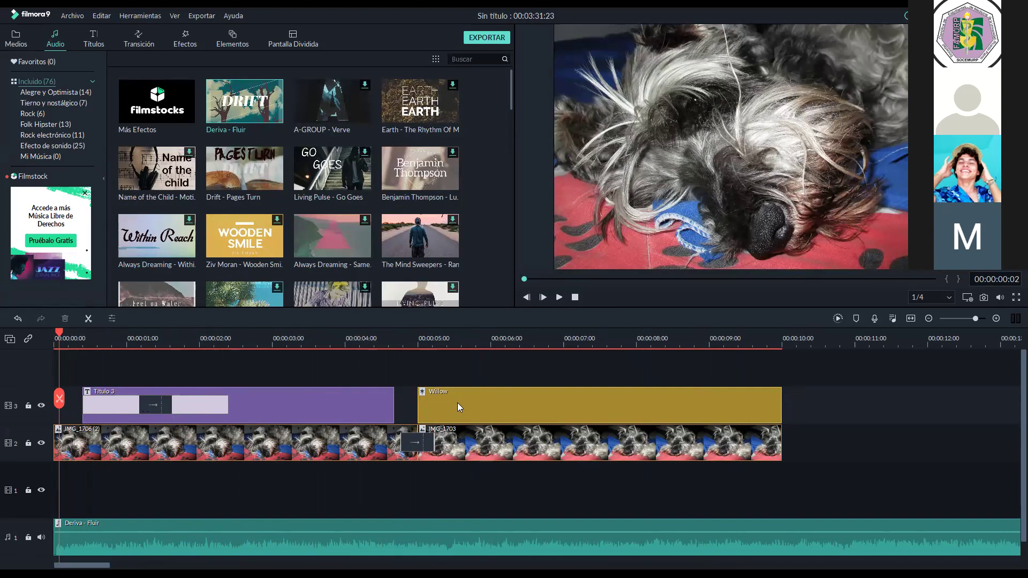
click(375, 408)
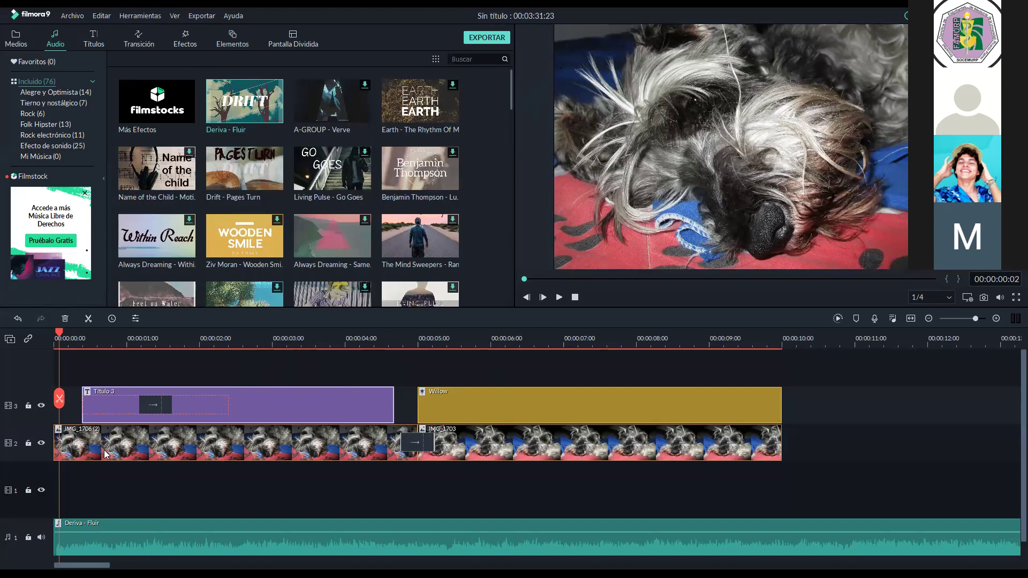
click(53, 330)
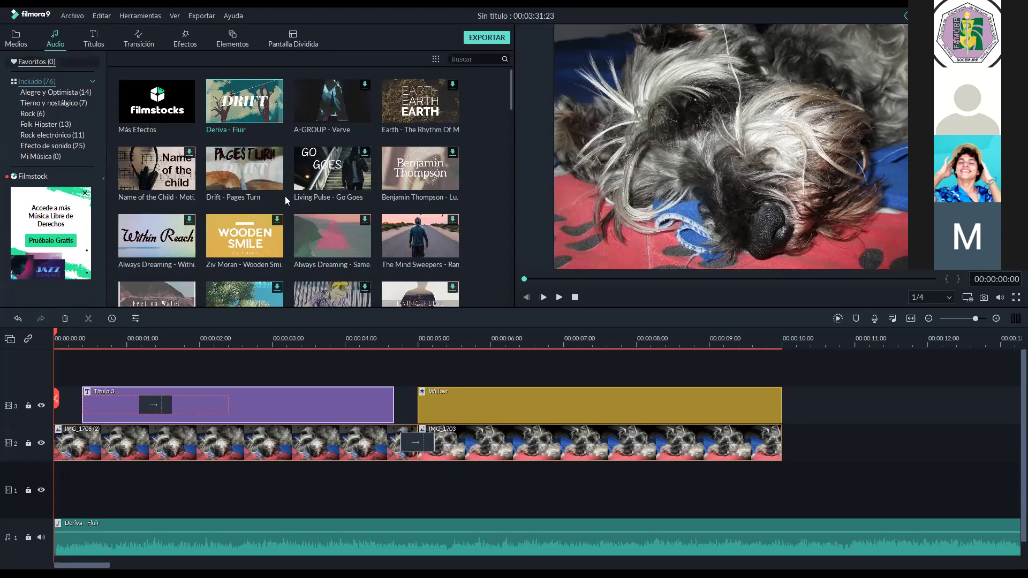
Insert IMG_1702 at the start of track 2 before IMG_1706 (2), and shorten it to about one second
key(alt+1)
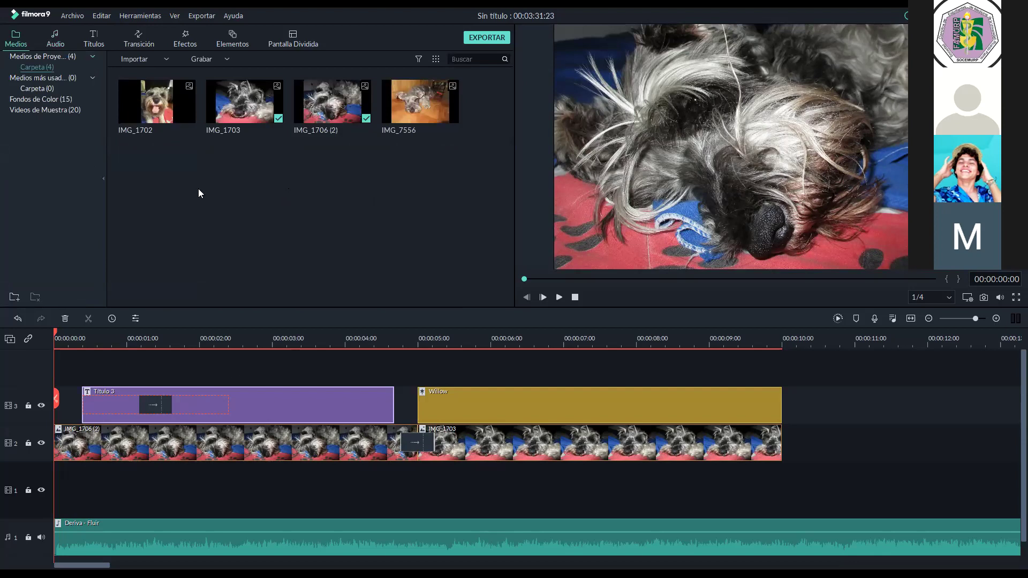
mouse_move(165, 105)
drag(158, 104, 416, 441)
drag(339, 439, 194, 445)
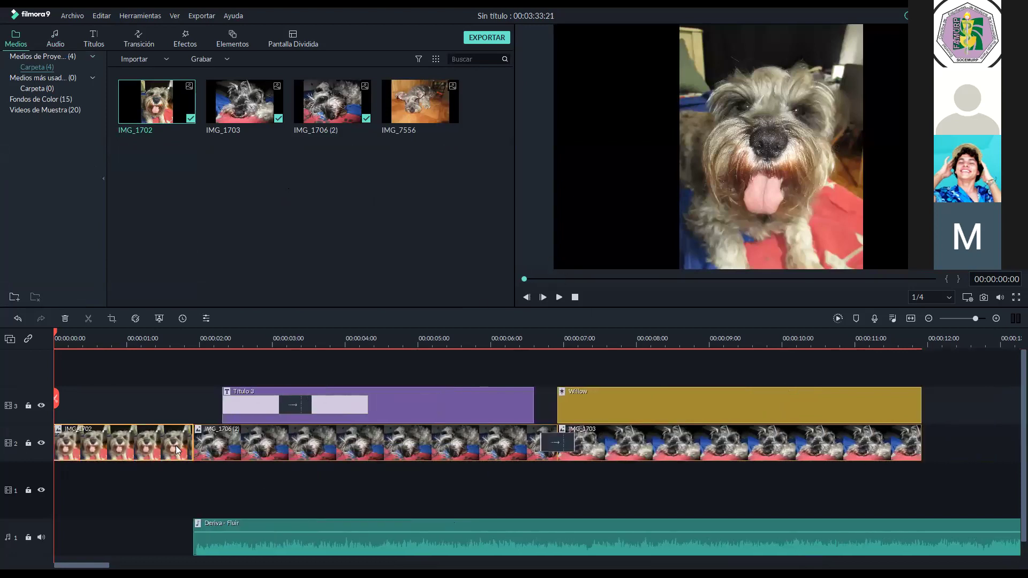
drag(191, 440, 120, 443)
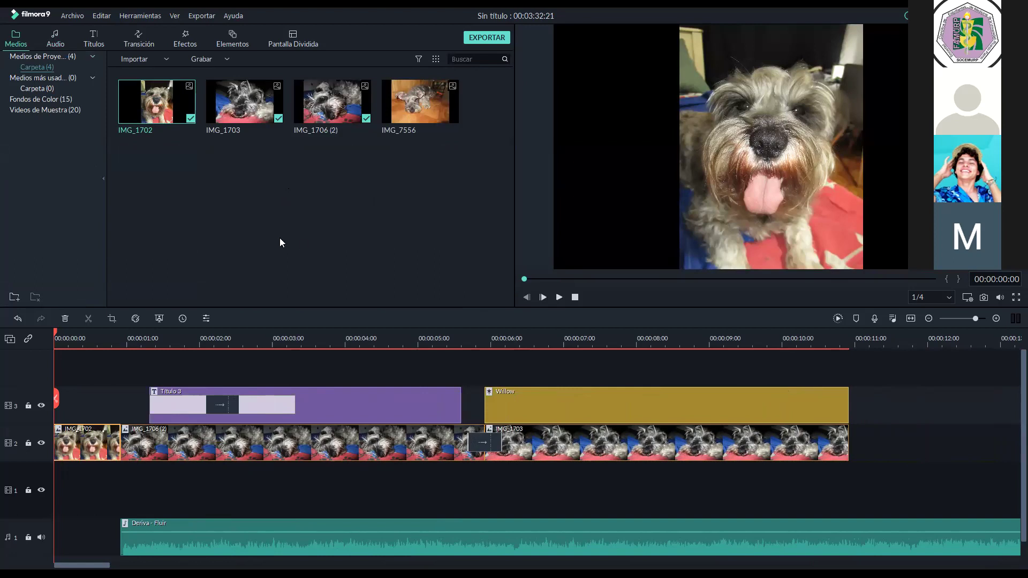
click(312, 232)
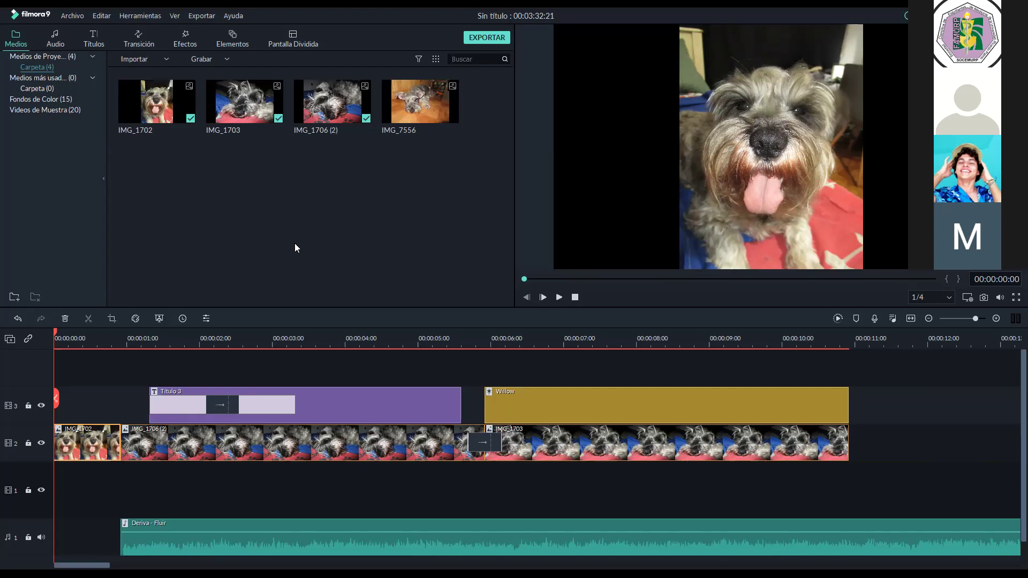
click(161, 451)
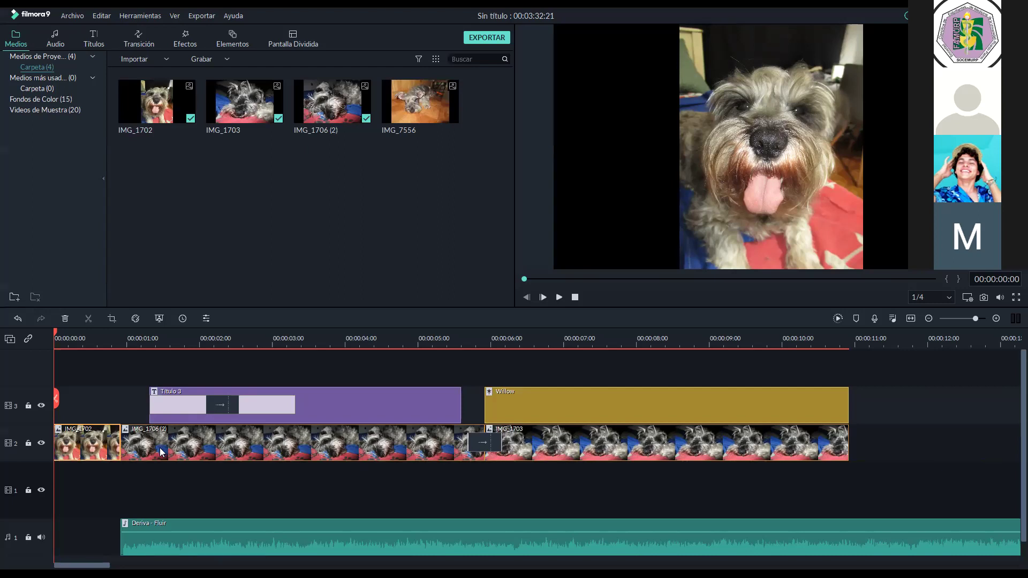
click(338, 396)
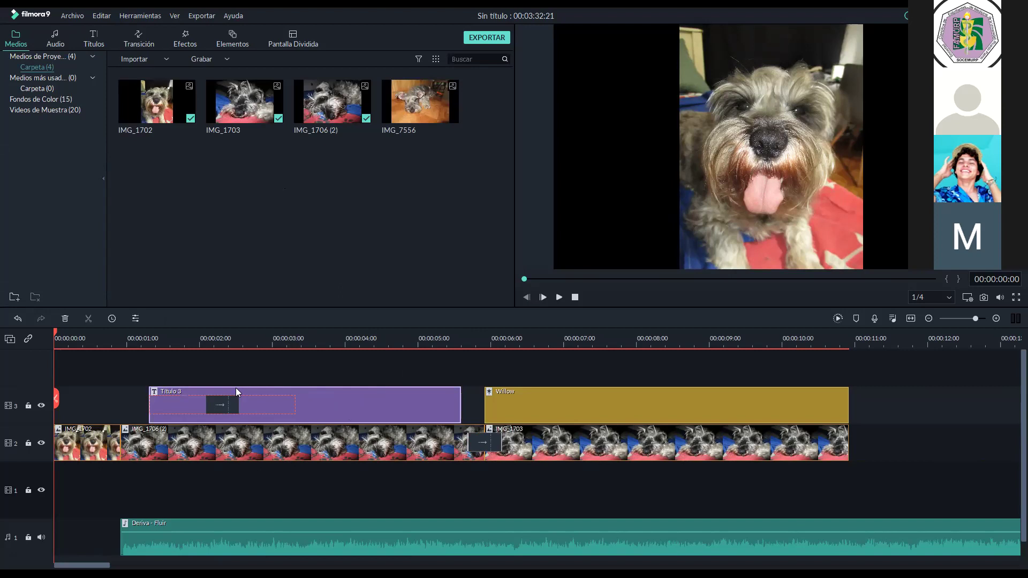
Scrub past the end of the photos, and return to the beginning to preview the MIS BEBES title
mouse_move(526, 279)
mouse_down()
mouse_move(555, 279)
mouse_move(543, 283)
mouse_up()
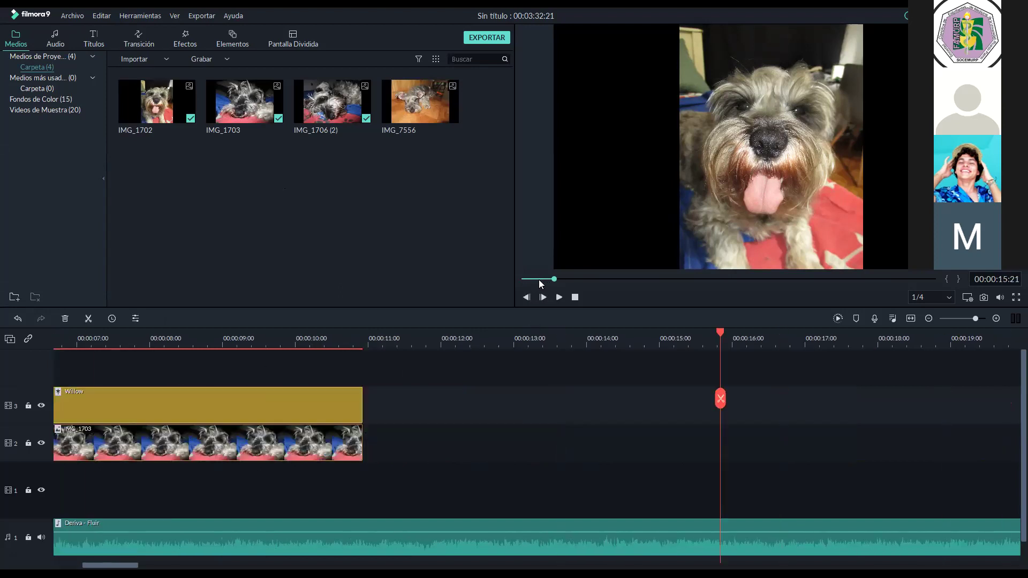
click(520, 339)
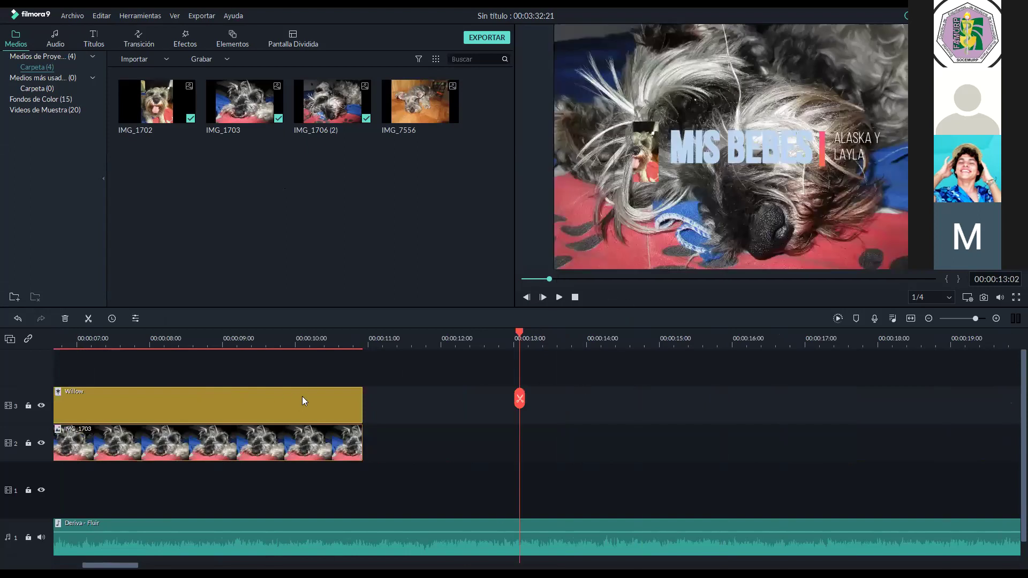
key(Home)
click(525, 280)
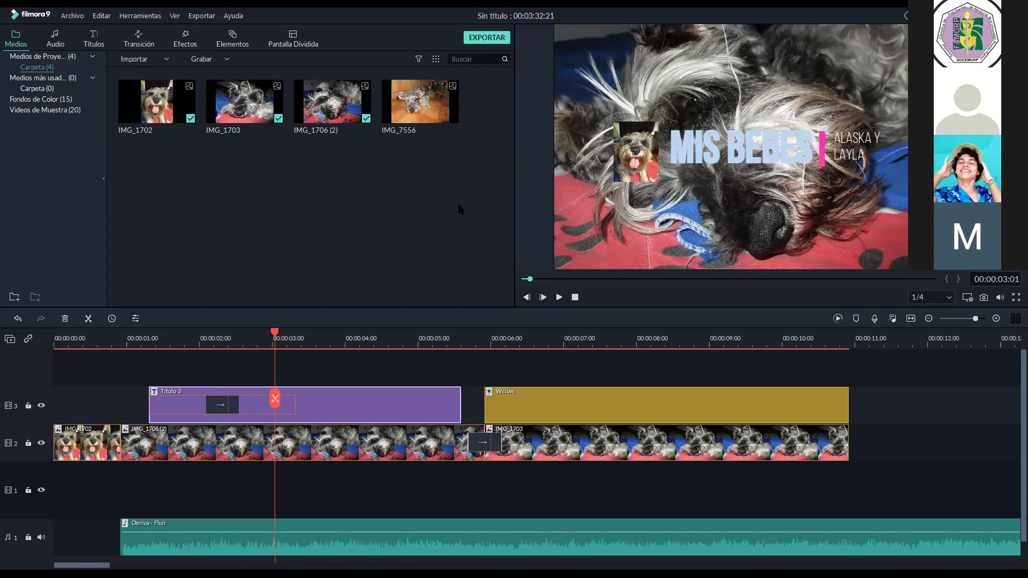
Place a second copy of Deriva - Fluir on audio track 2, aligned with the start of the existing song
click(409, 489)
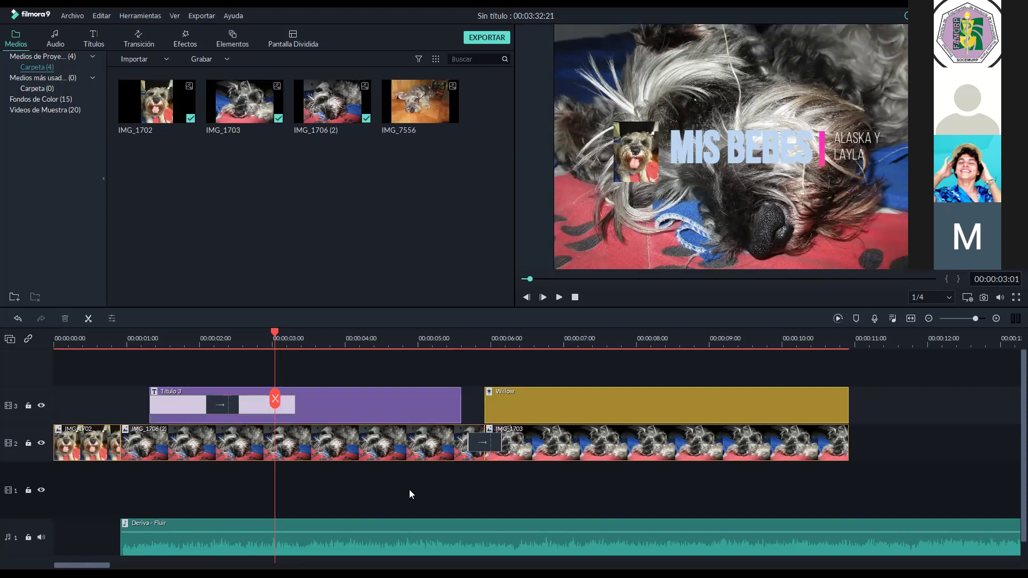
scroll(225, 490, down, 1)
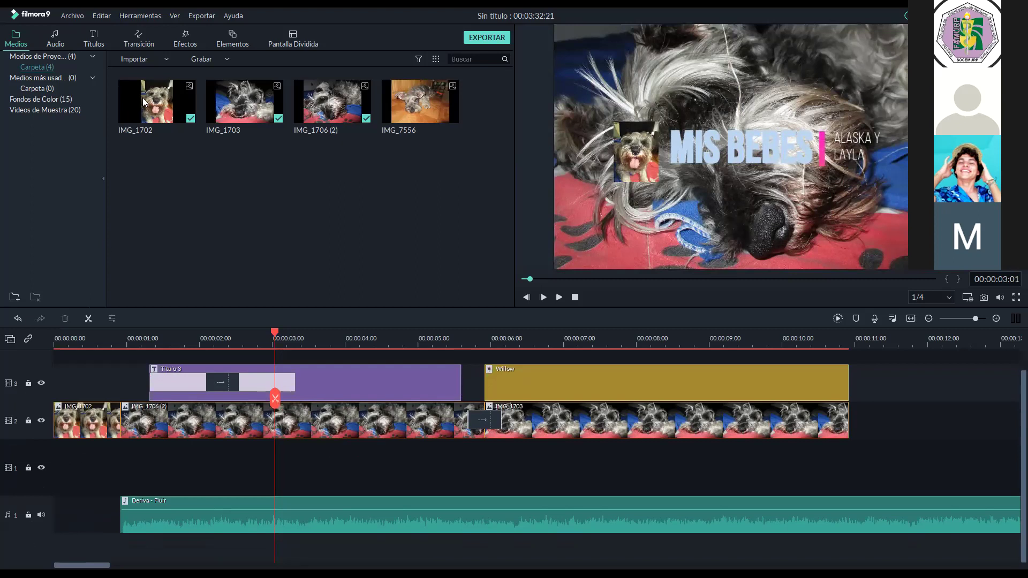
click(55, 41)
drag(244, 111, 121, 548)
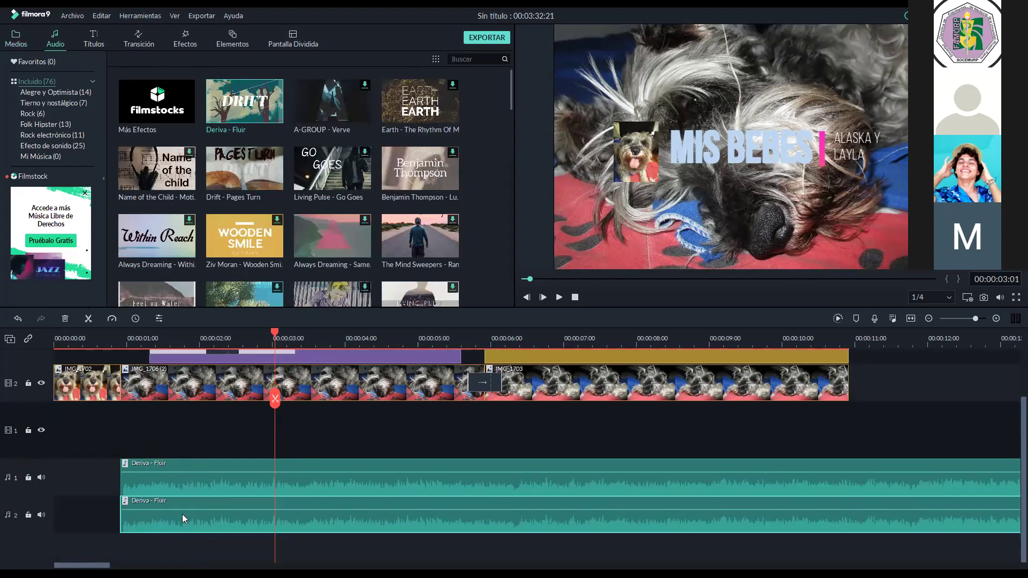
Compare the two stacked Deriva - Fluir clips on audio tracks 1 and 2 with the video tracks above
scroll(148, 442, down, 1)
scroll(167, 502, up, 1)
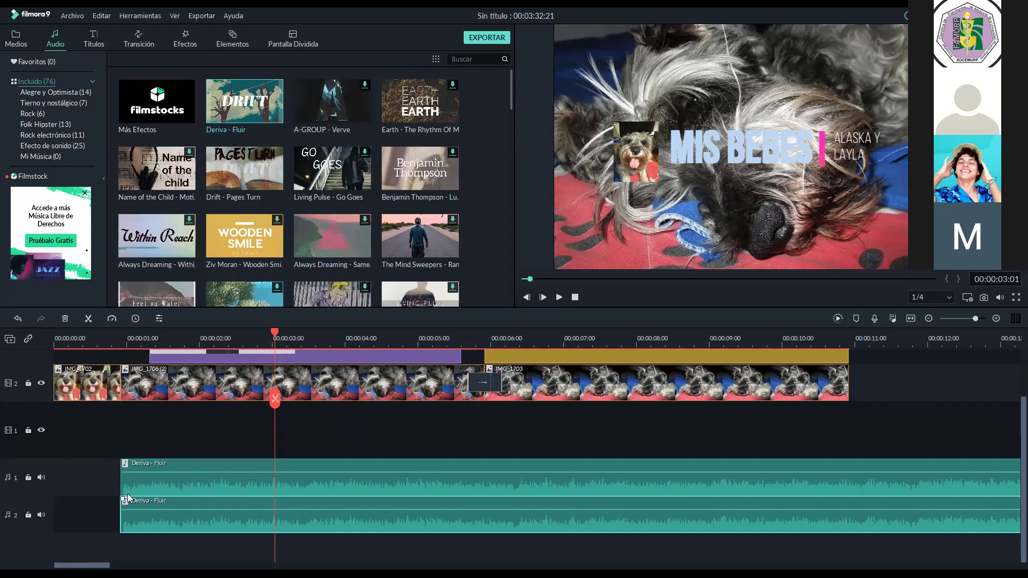
click(159, 542)
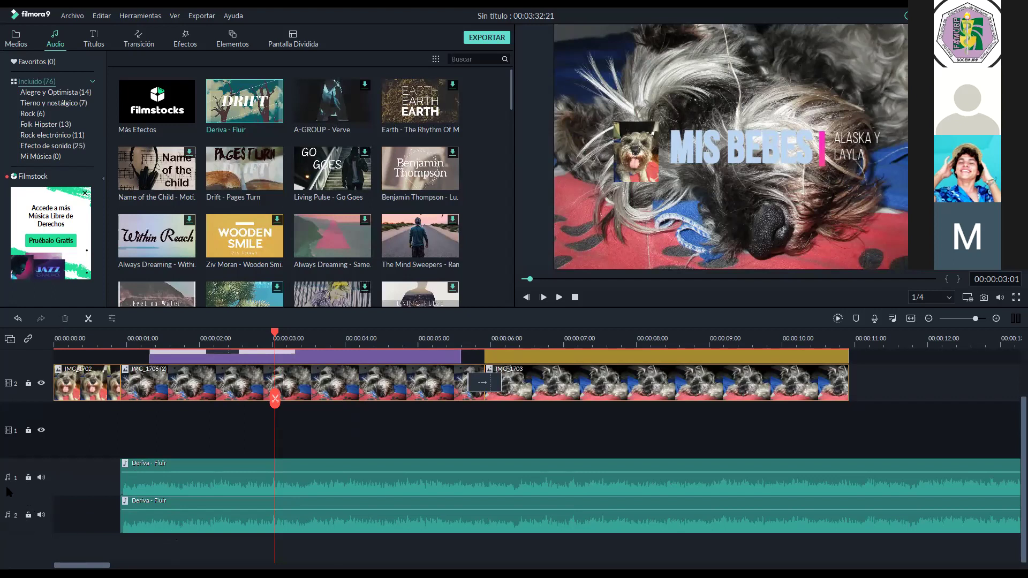
click(147, 483)
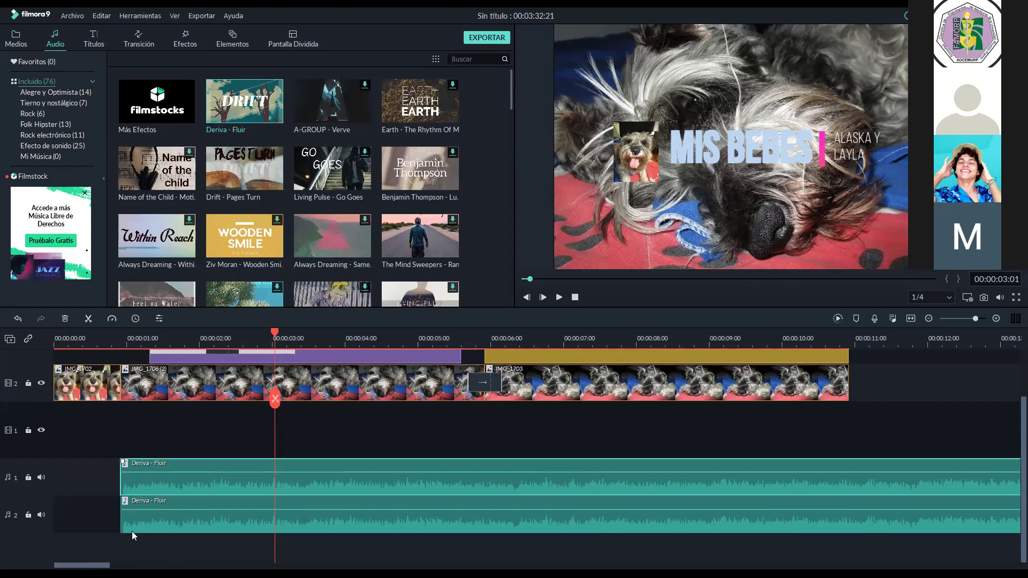
click(188, 486)
click(185, 513)
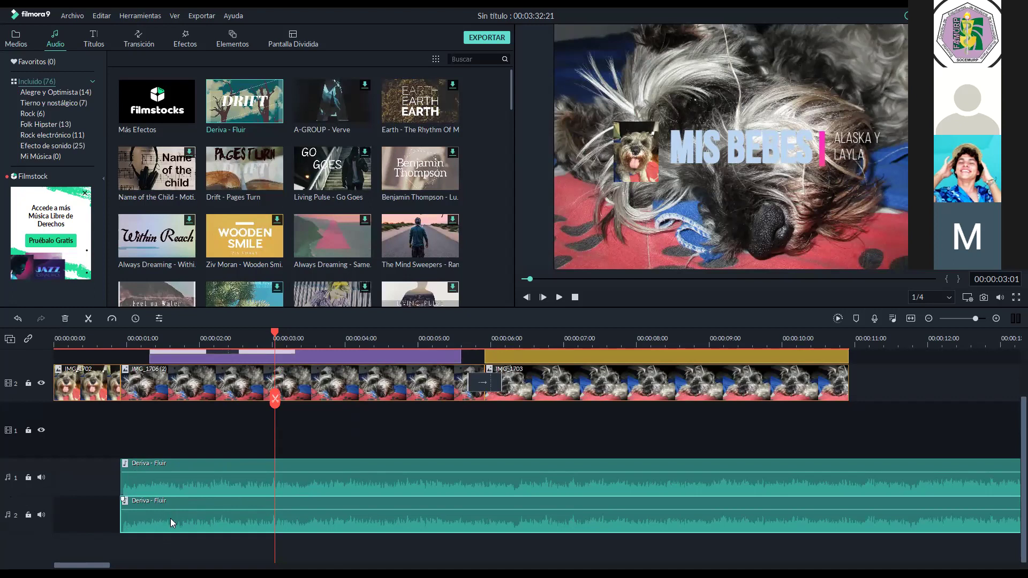
click(160, 426)
scroll(160, 426, up, 1)
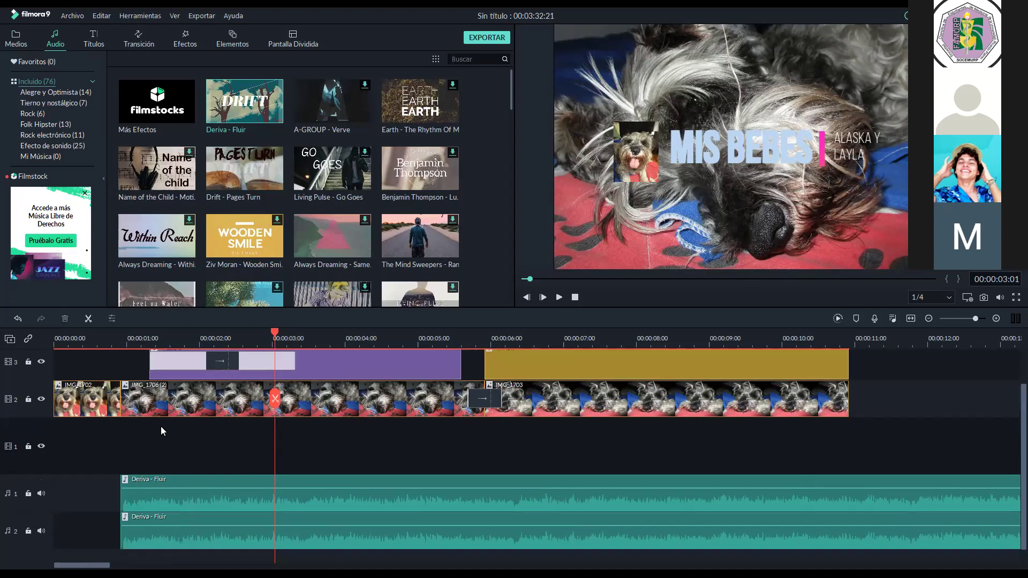
scroll(160, 426, down, 1)
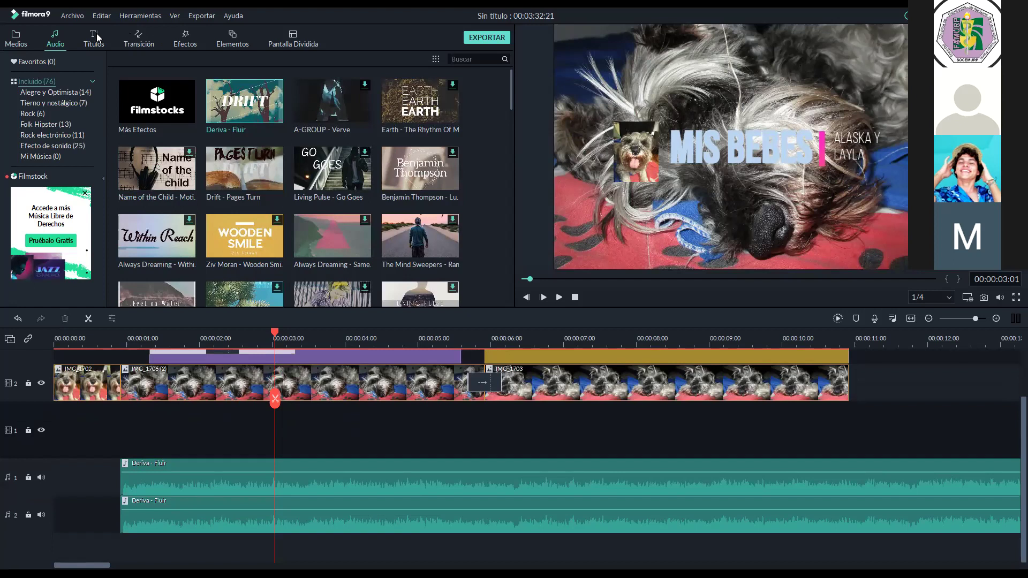
Place IMG_1703 on video track 1 beneath IMG_1706 (2), and ripple-delete its extra copy
click(26, 34)
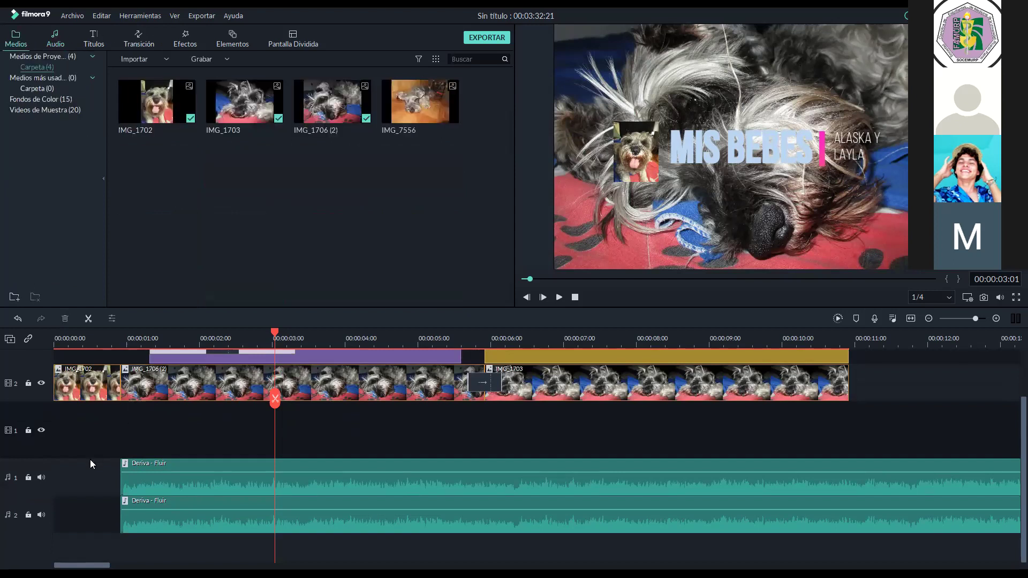
drag(227, 101, 150, 417)
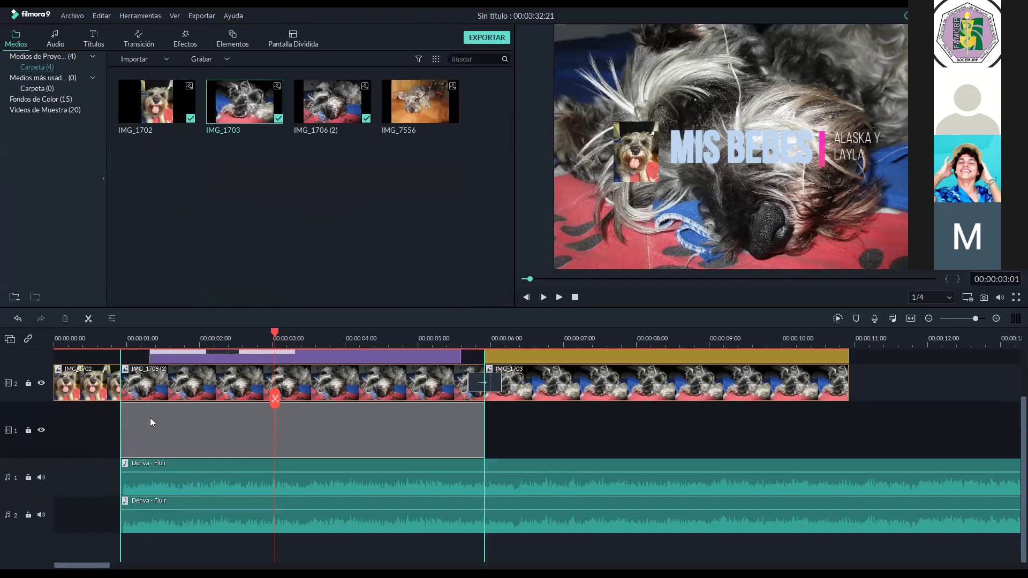
drag(216, 421, 127, 447)
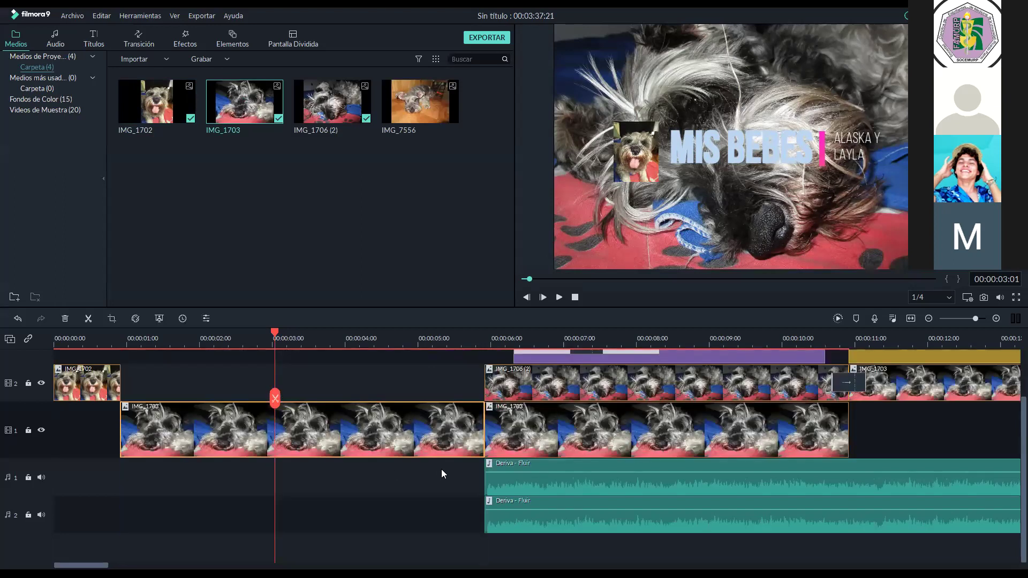
right_click(347, 441)
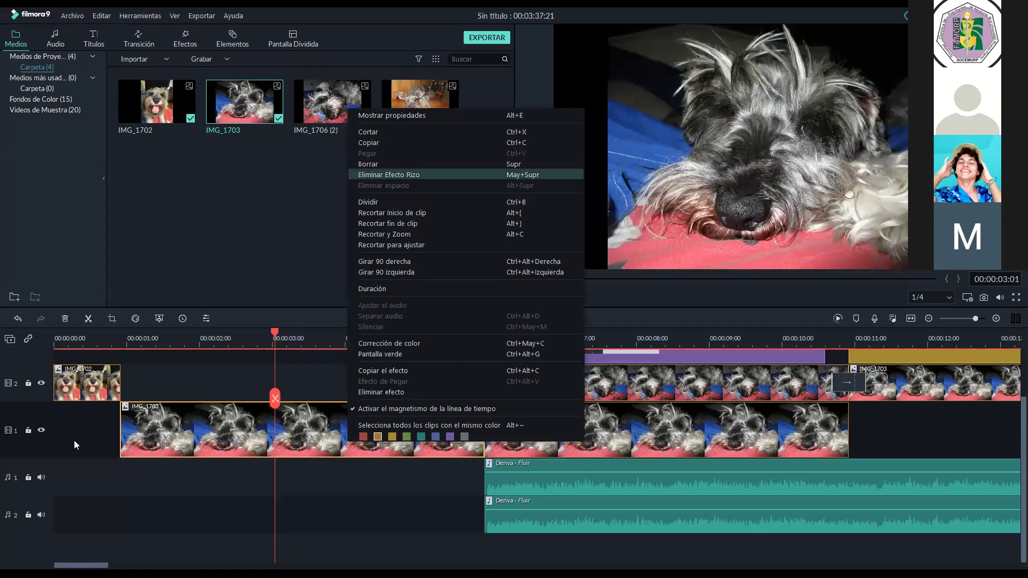
click(32, 437)
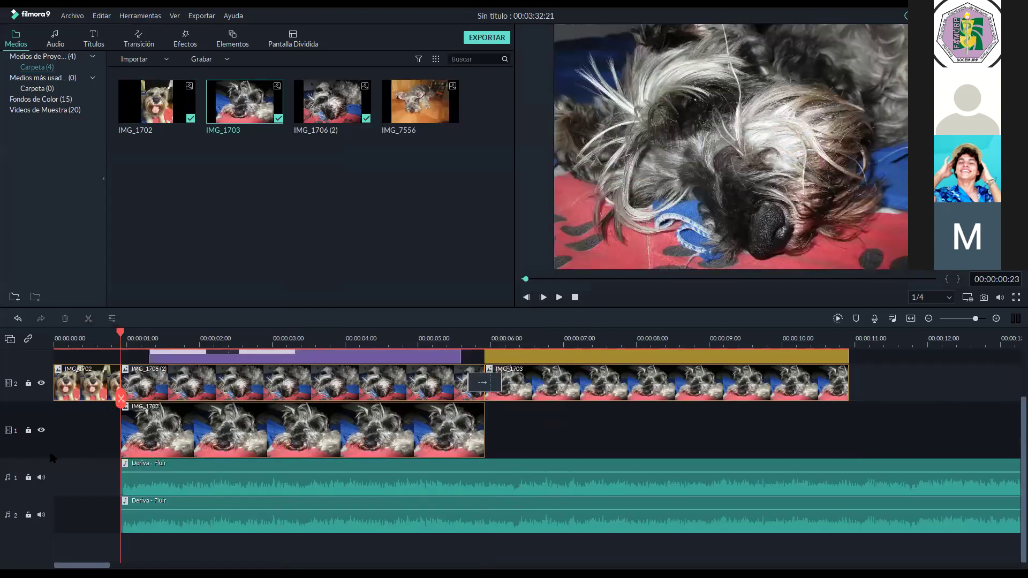
Add one audio track and one video track to the timeline
right_click(31, 437)
click(56, 453)
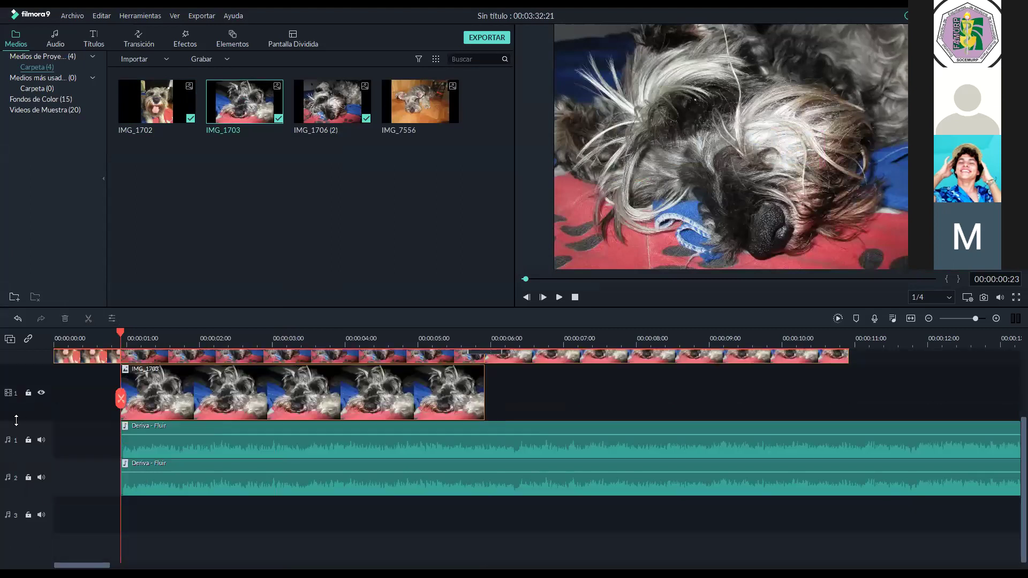
right_click(29, 410)
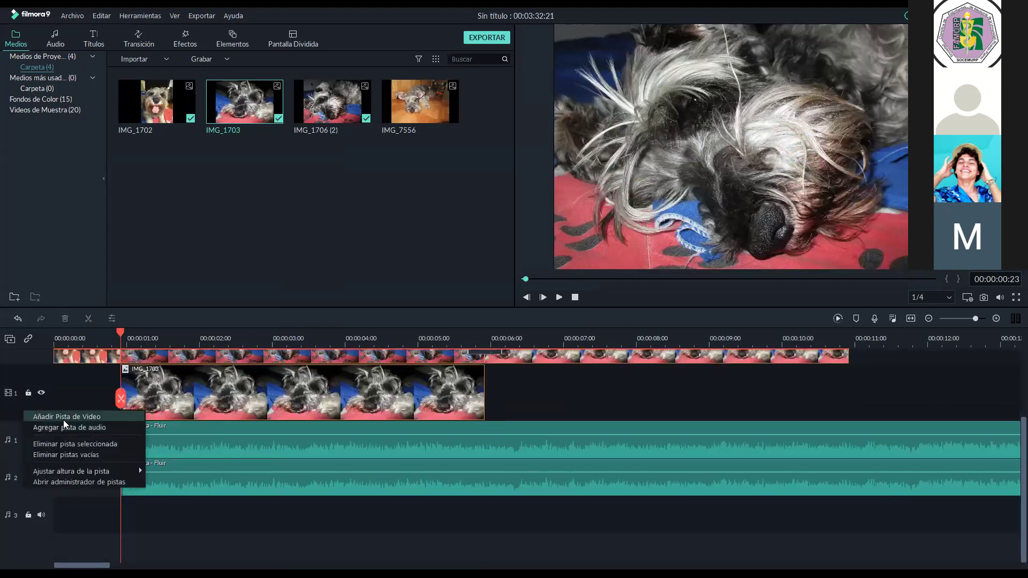
click(62, 512)
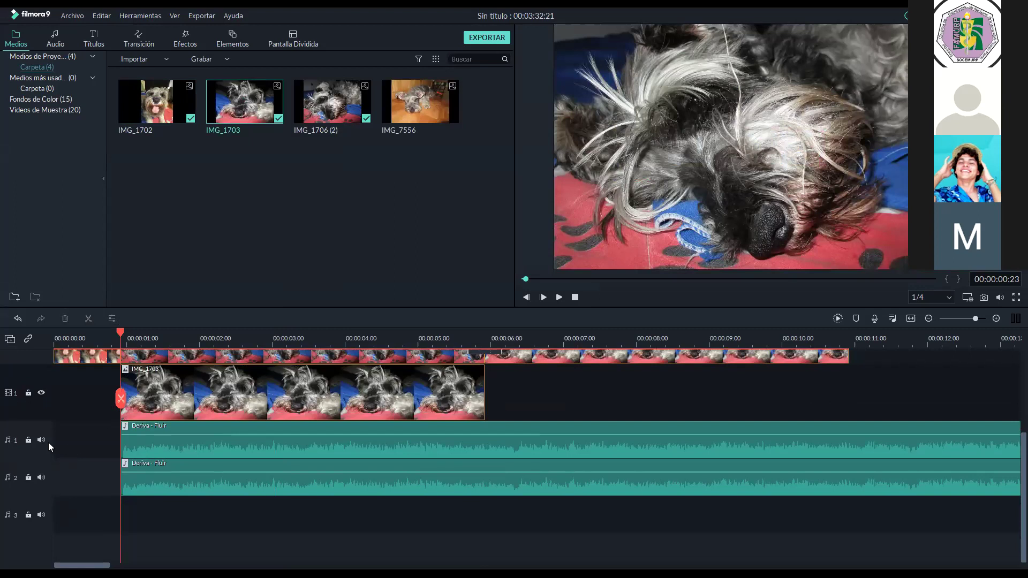
Review the timeline's options for adding, removing and managing tracks
scroll(47, 442, up, 1)
right_click(37, 440)
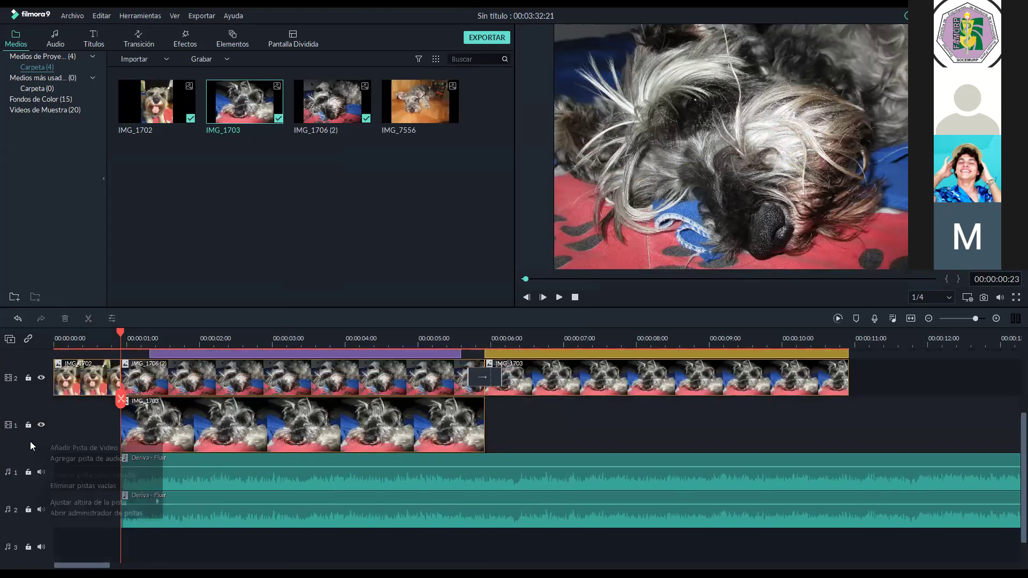
click(64, 485)
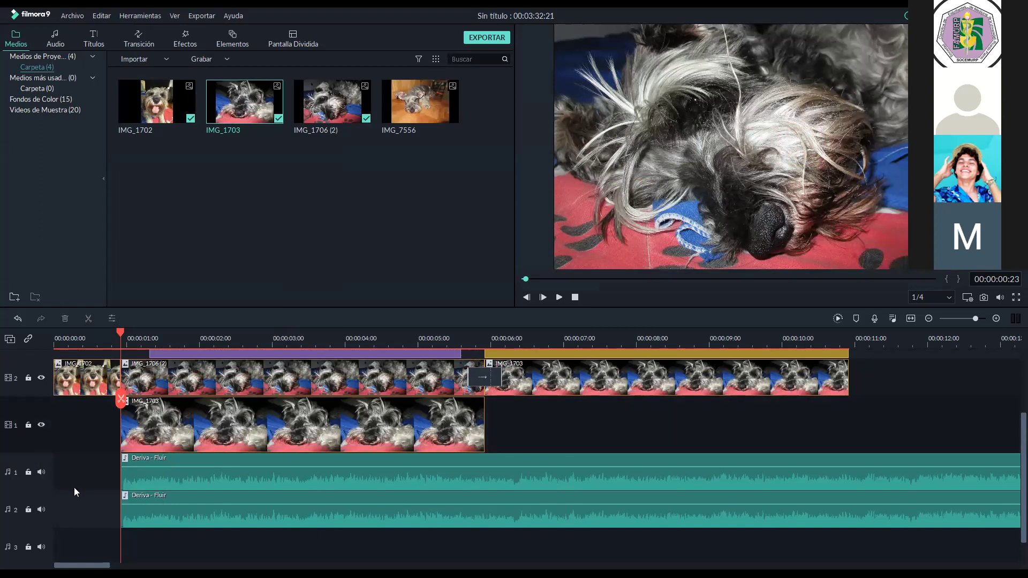
right_click(33, 439)
click(9, 349)
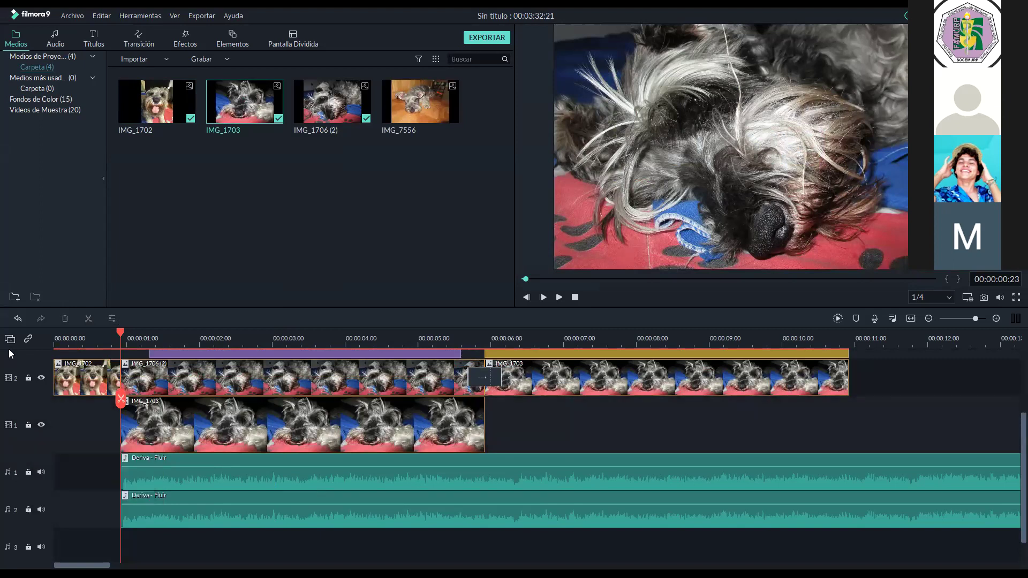
right_click(49, 345)
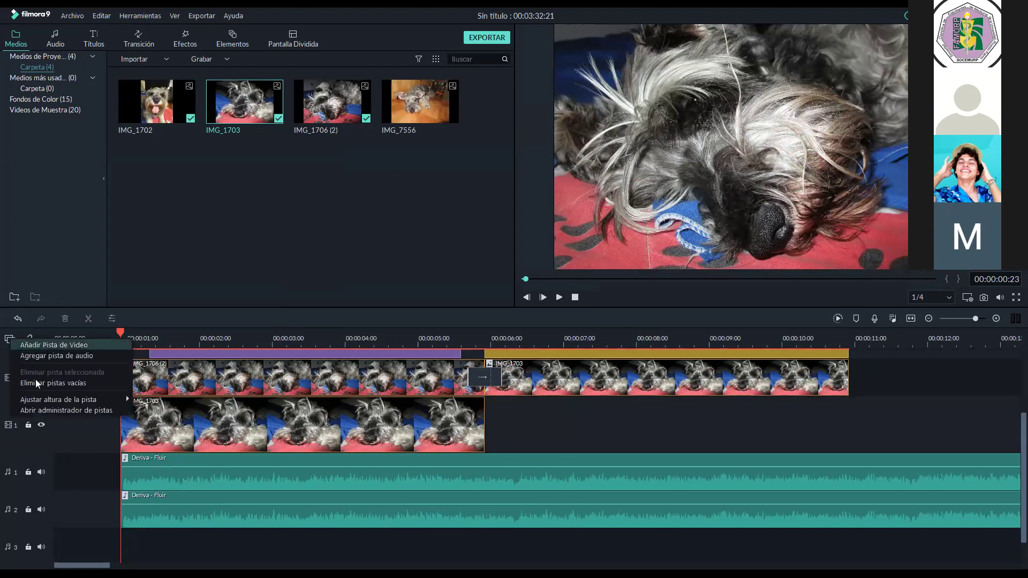
click(30, 437)
scroll(268, 542, down, 1)
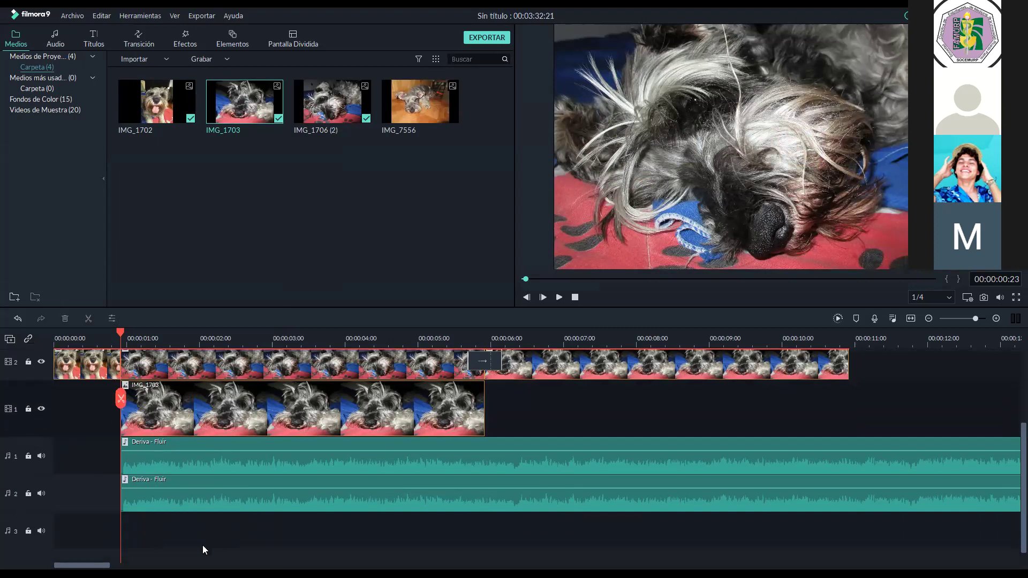
Delete the duplicate Deriva - Fluir clip from audio track 2
scroll(202, 545, down, 1)
click(138, 478)
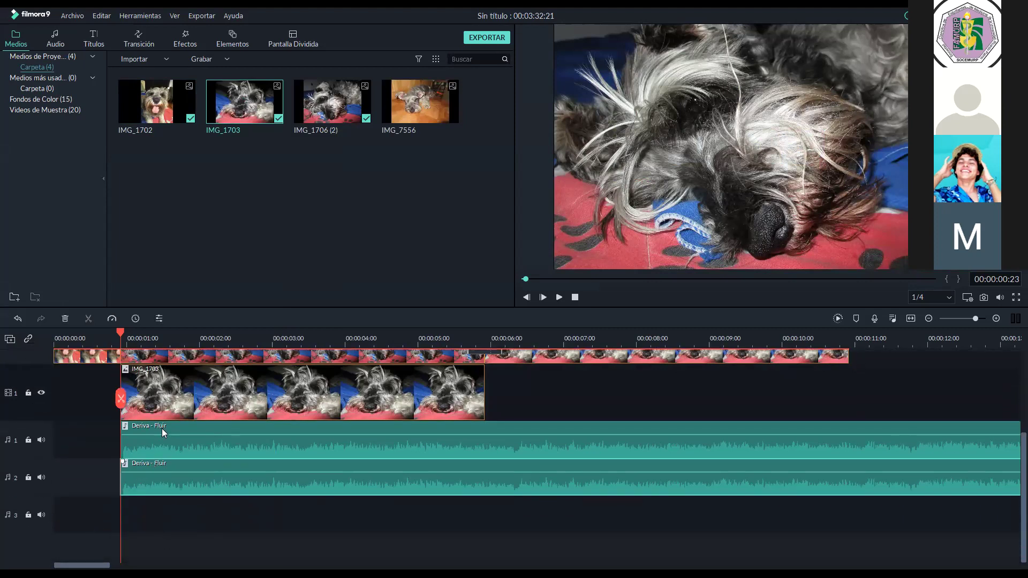
right_click(162, 428)
click(176, 342)
scroll(219, 513, up, 1)
scroll(218, 513, down, 1)
scroll(218, 513, up, 1)
scroll(219, 513, down, 1)
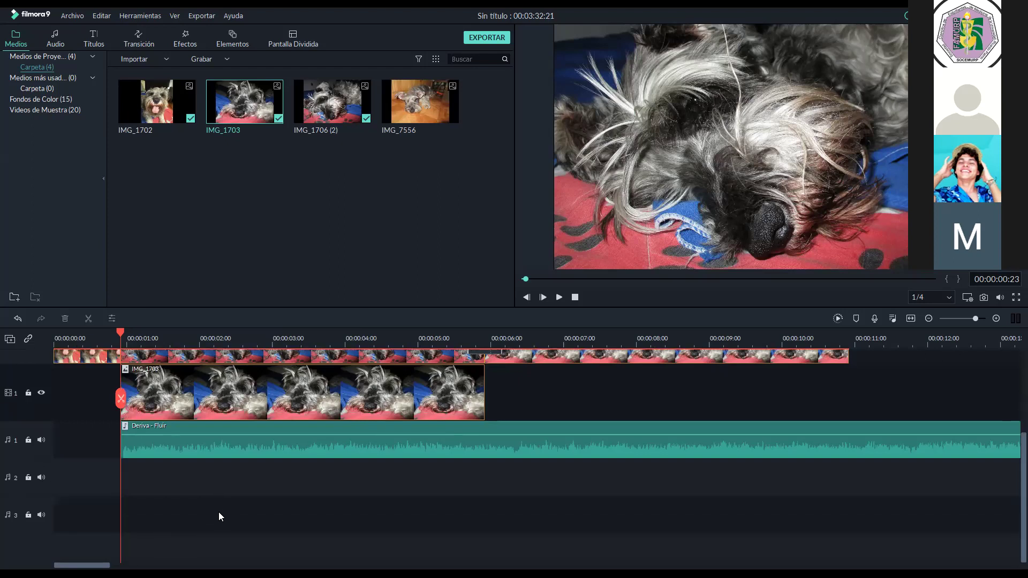
Split the clips on video track 2 at 00:00:00:14 within IMG_1702, and check the resulting pieces up close
scroll(219, 512, up, 2)
scroll(218, 512, up, 3)
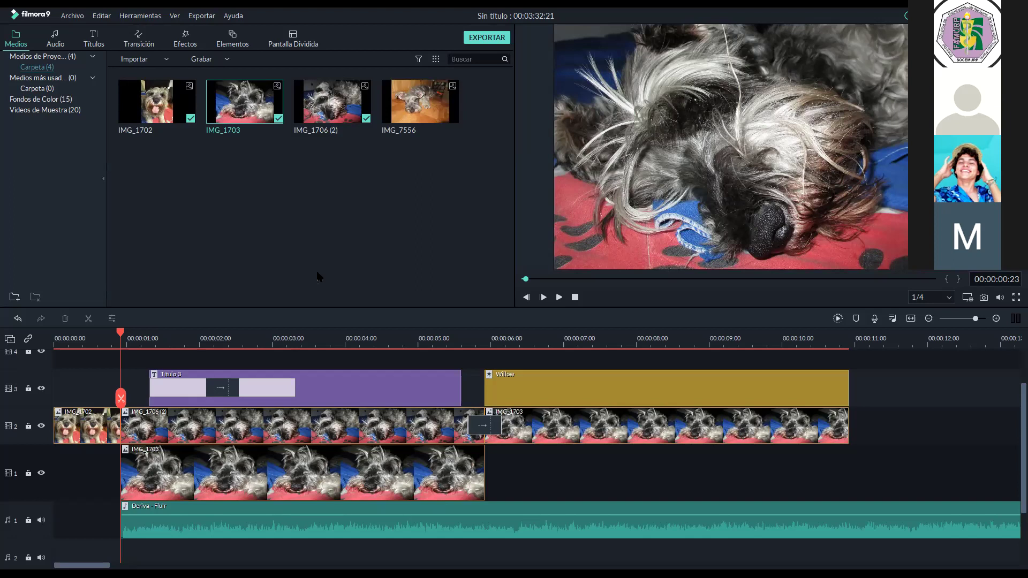
scroll(366, 400, up, 1)
scroll(366, 401, down, 2)
click(366, 400)
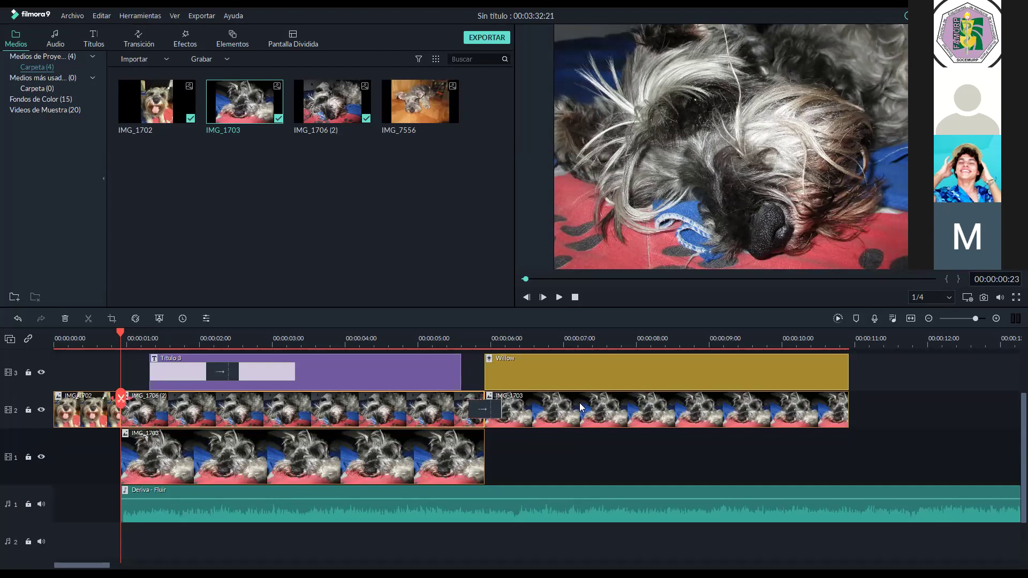
click(121, 399)
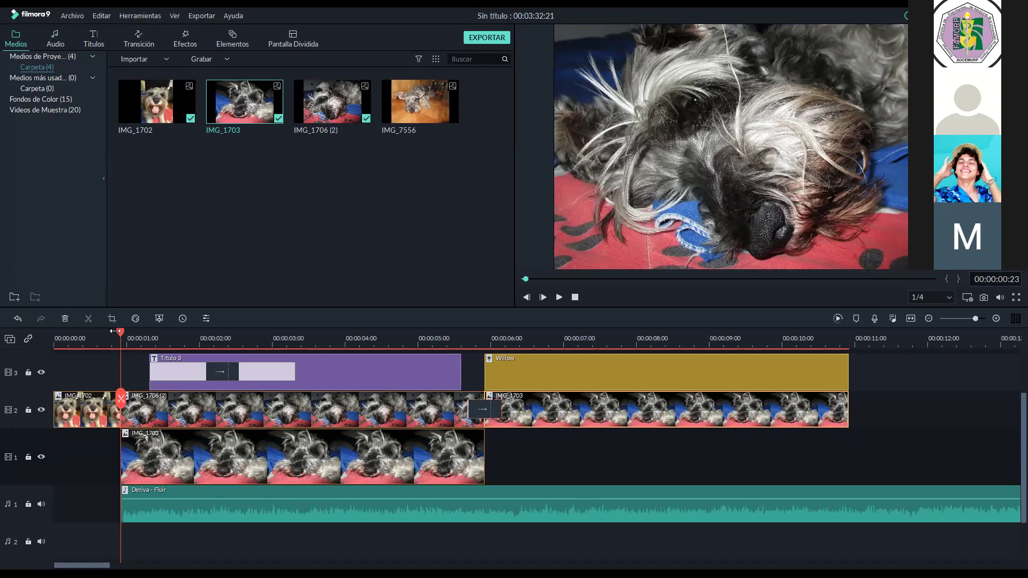
drag(120, 332, 94, 331)
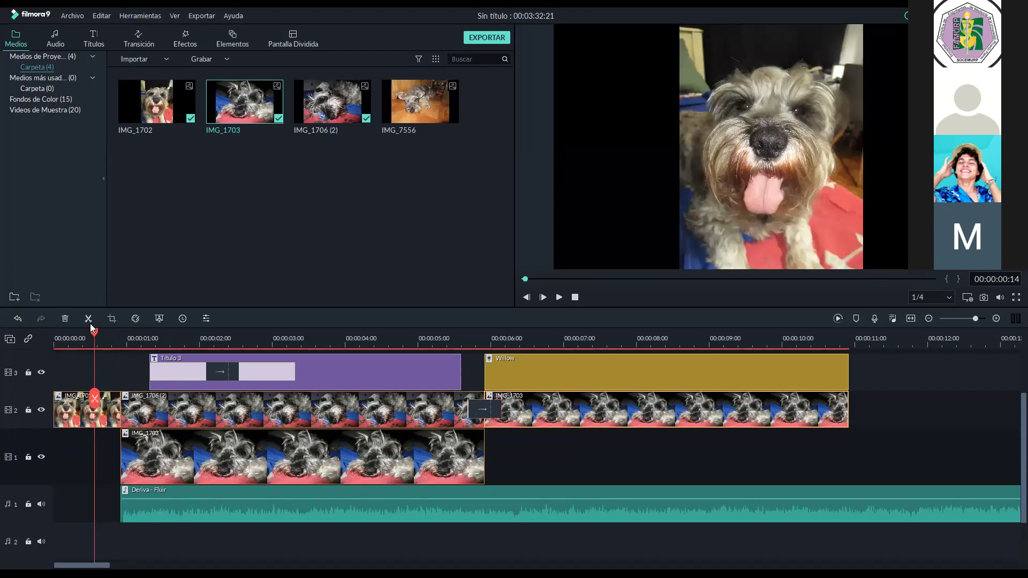
click(88, 319)
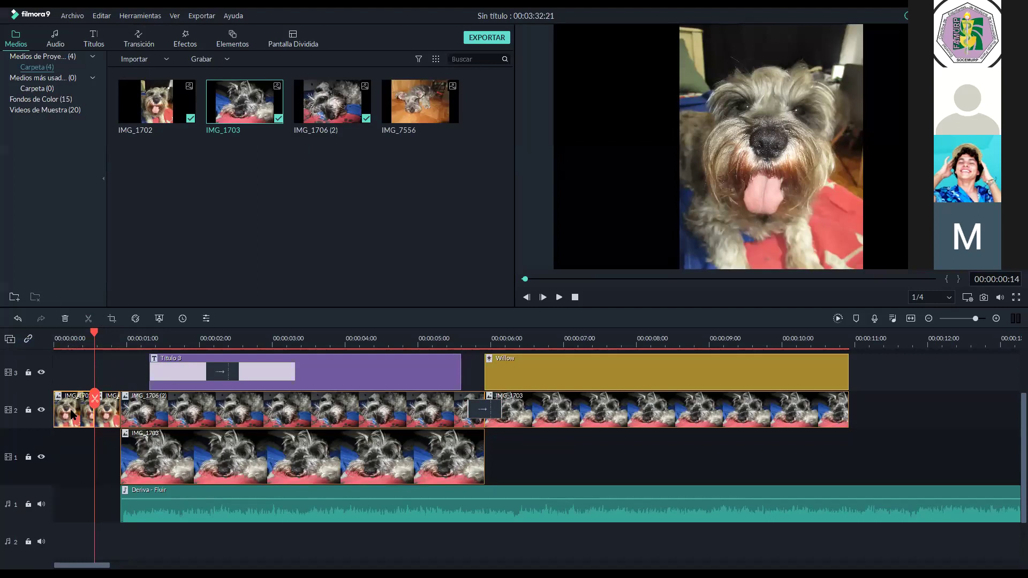
click(83, 456)
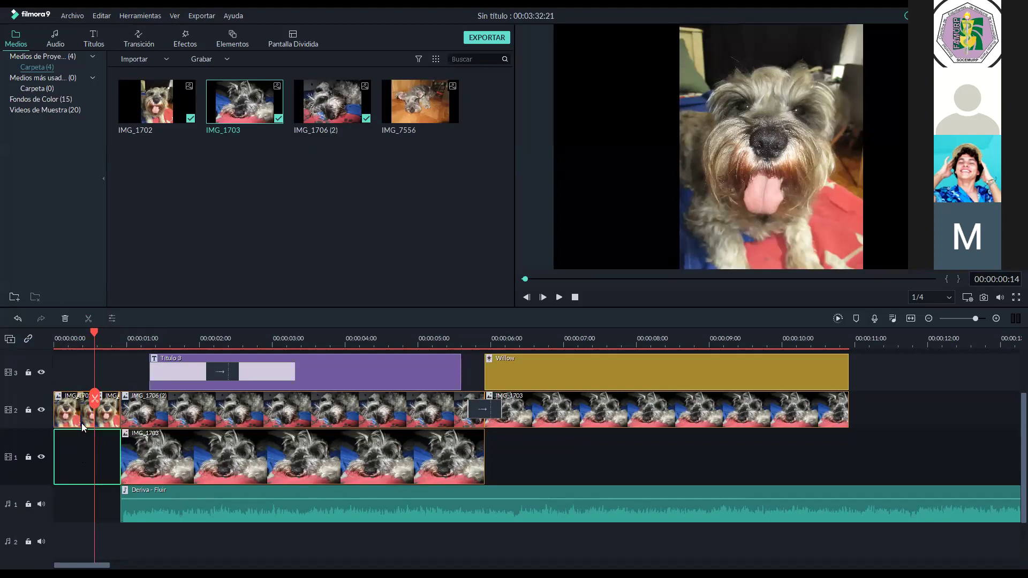
click(83, 419)
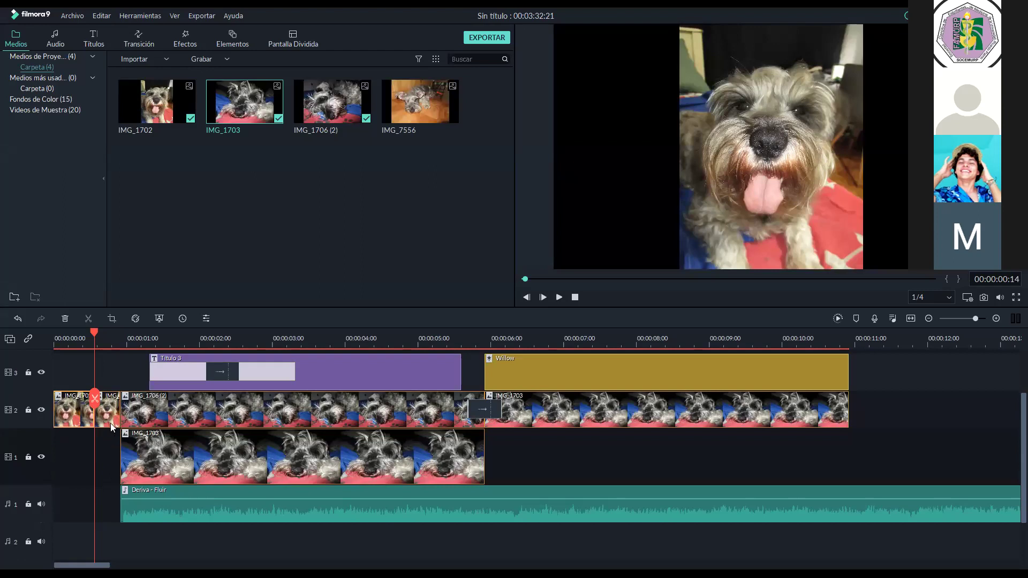
click(977, 318)
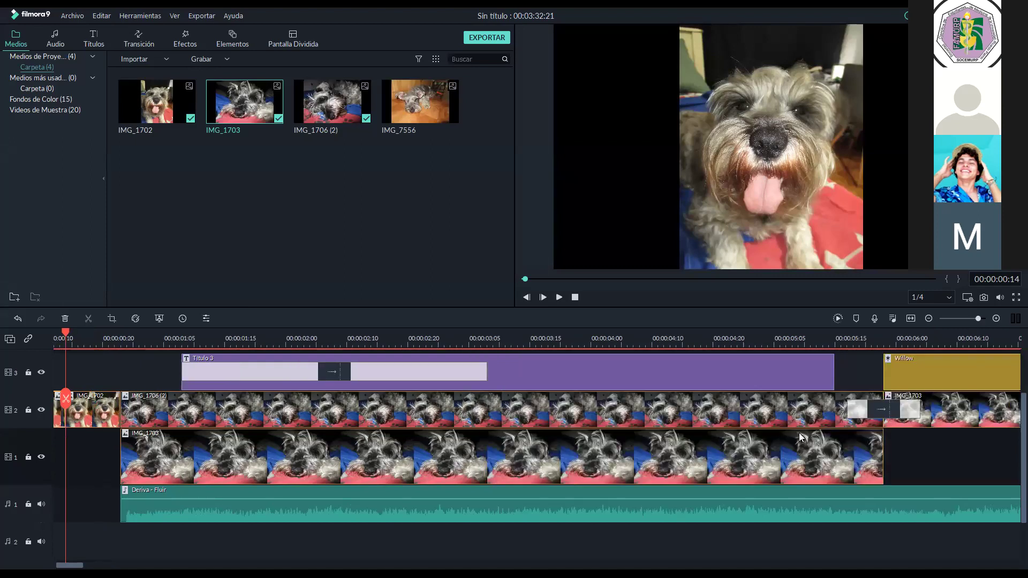
Examine the whole project at a wider timeline scale, looking over all video and audio tracks
click(956, 319)
click(967, 319)
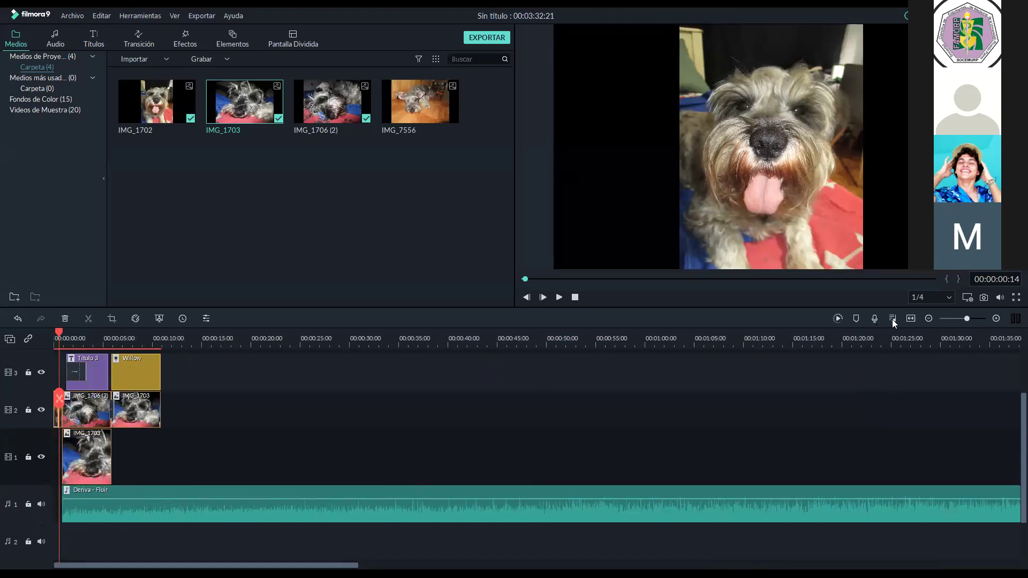
drag(966, 319, 973, 318)
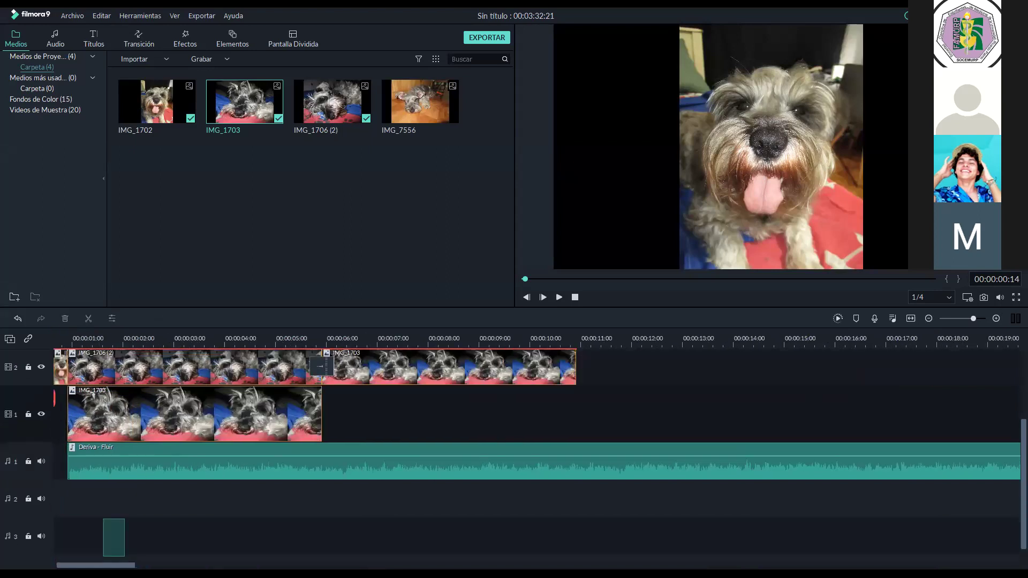
scroll(91, 551, down, 2)
scroll(401, 486, up, 2)
scroll(589, 449, up, 1)
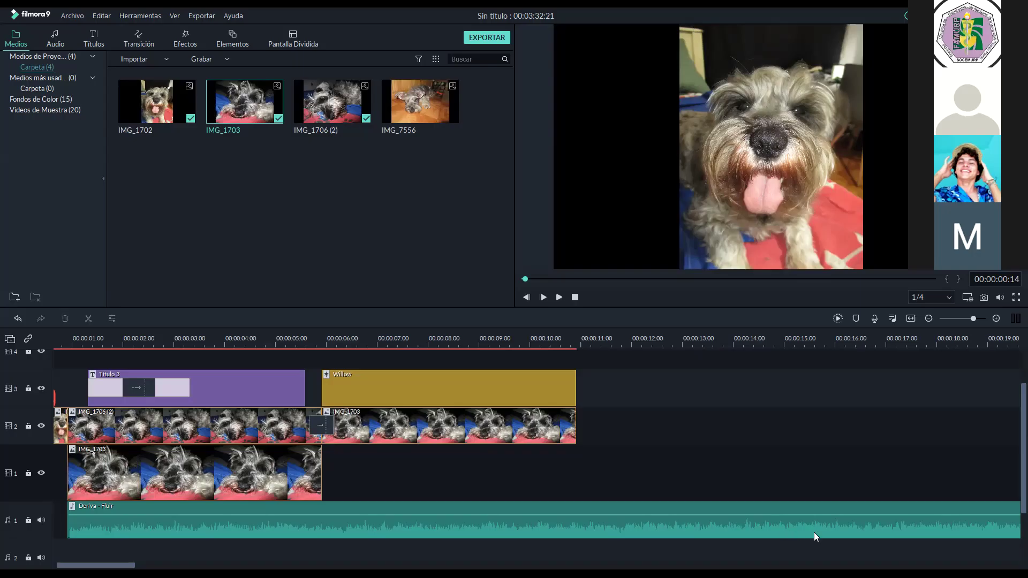
Switch to the Filmora Capacitación presentation in PowerPoint, start the slideshow from slide 8, and advance to the Trending Effects slide
key(alt+Tab)
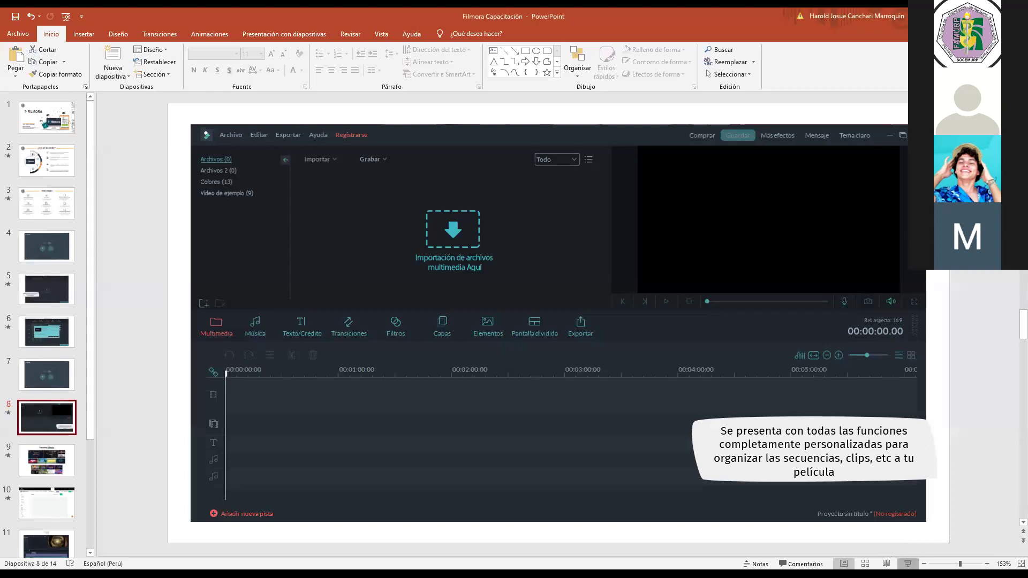
click(906, 563)
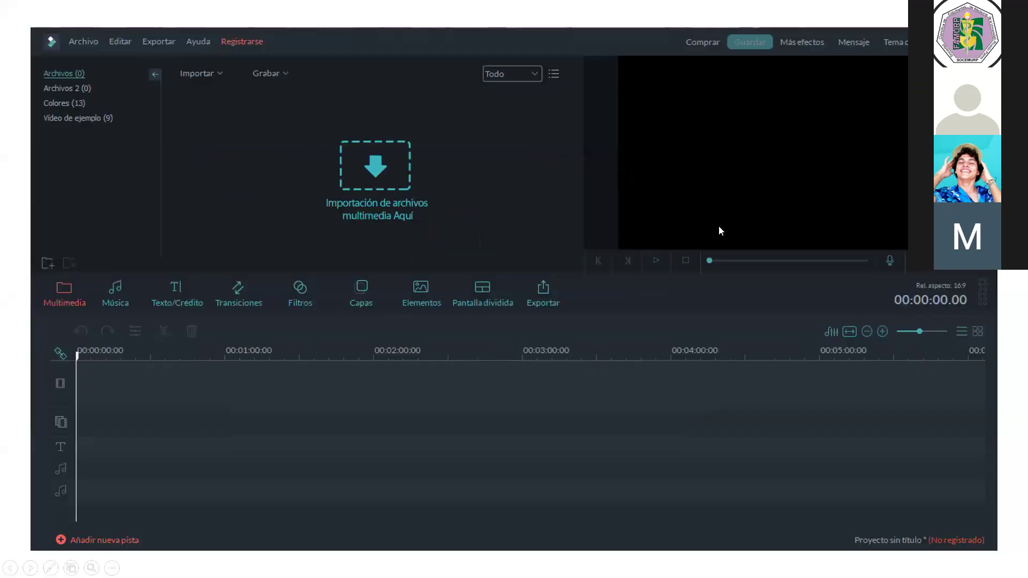
click(628, 196)
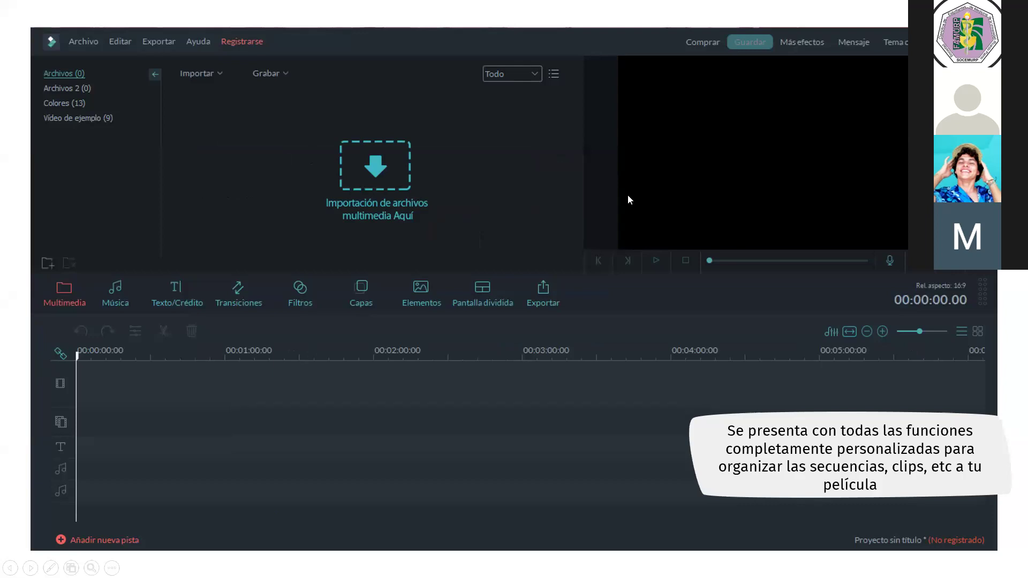
click(628, 196)
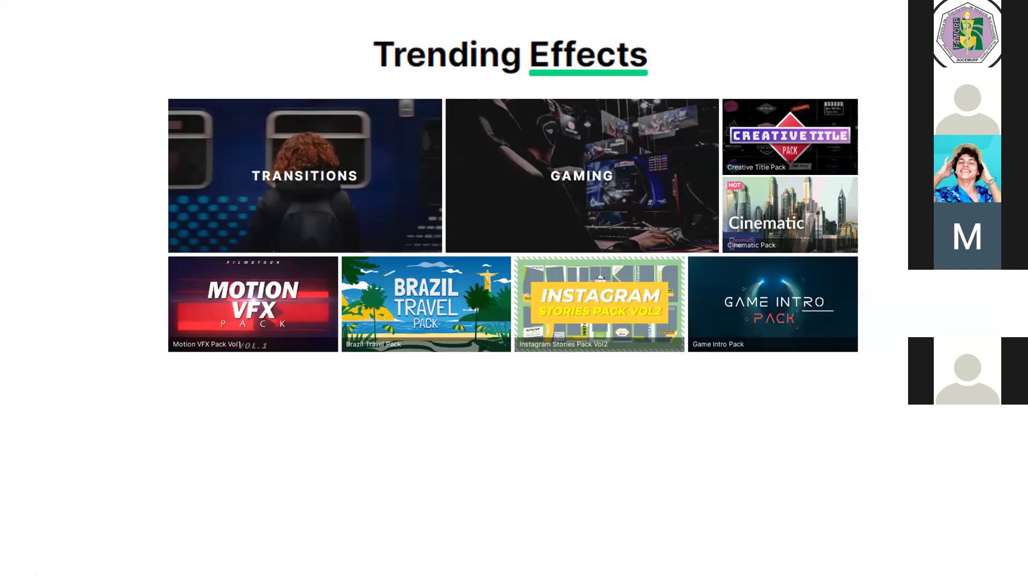
Revisit the Filmora interface slide, return to Trending Effects to reveal its Most Recent packs, and continue to the Filmstock gaming slide
key(Right)
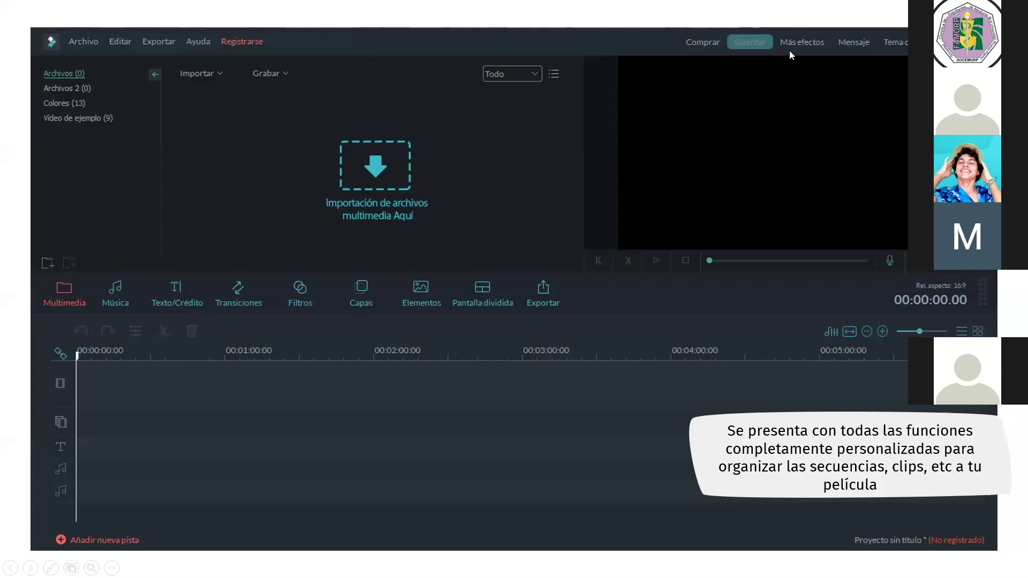
key(Left)
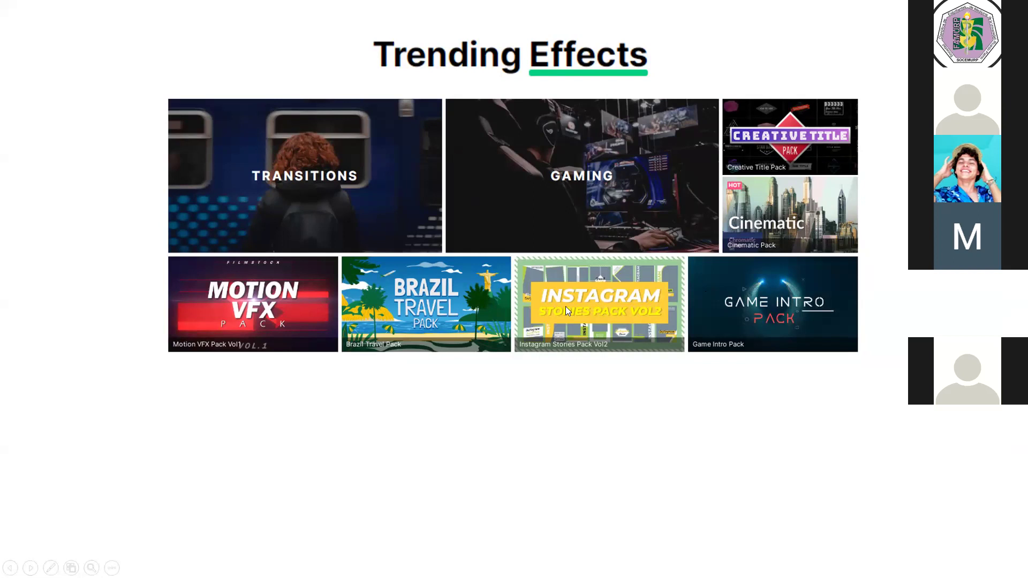
click(498, 287)
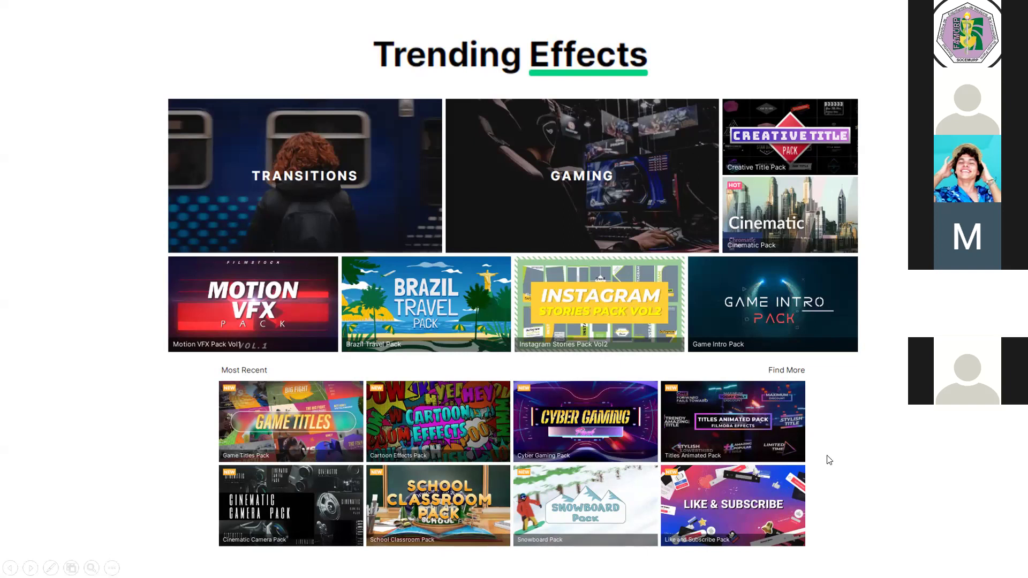
click(837, 379)
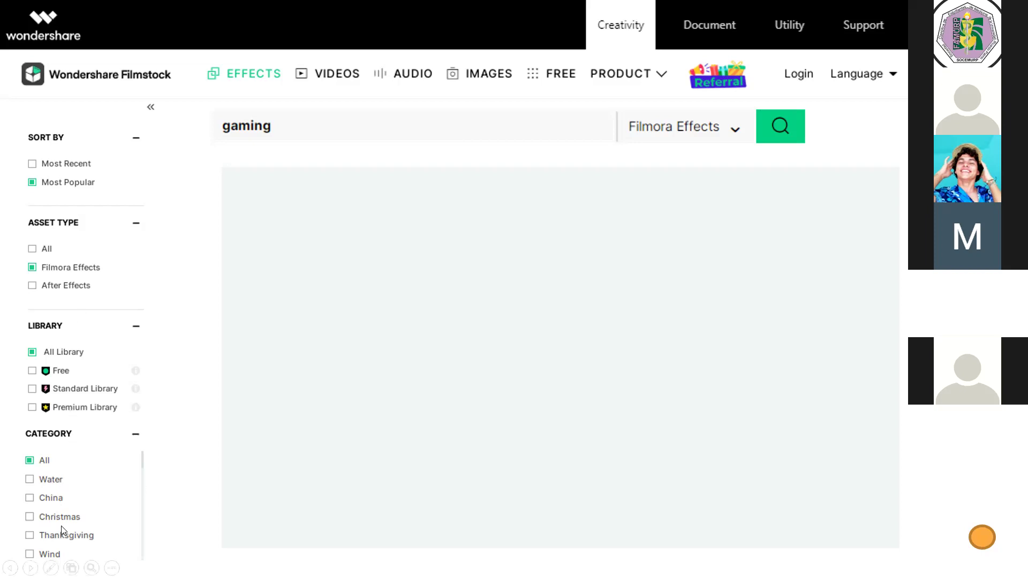
Play the embedded effects video on the Filmstock gaming slide
mouse_move(367, 449)
mouse_move(248, 530)
click(800, 331)
key(Left)
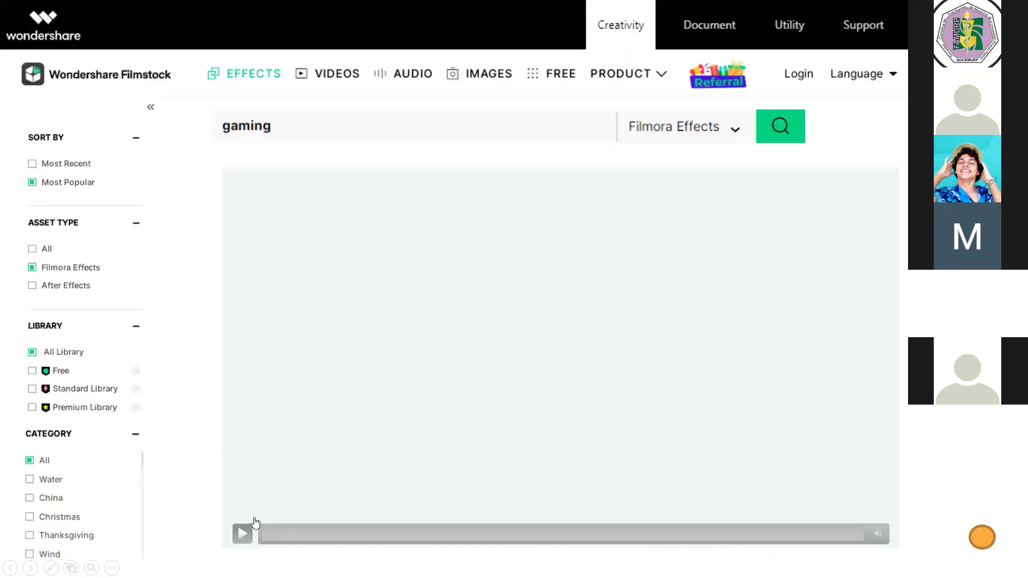
click(241, 533)
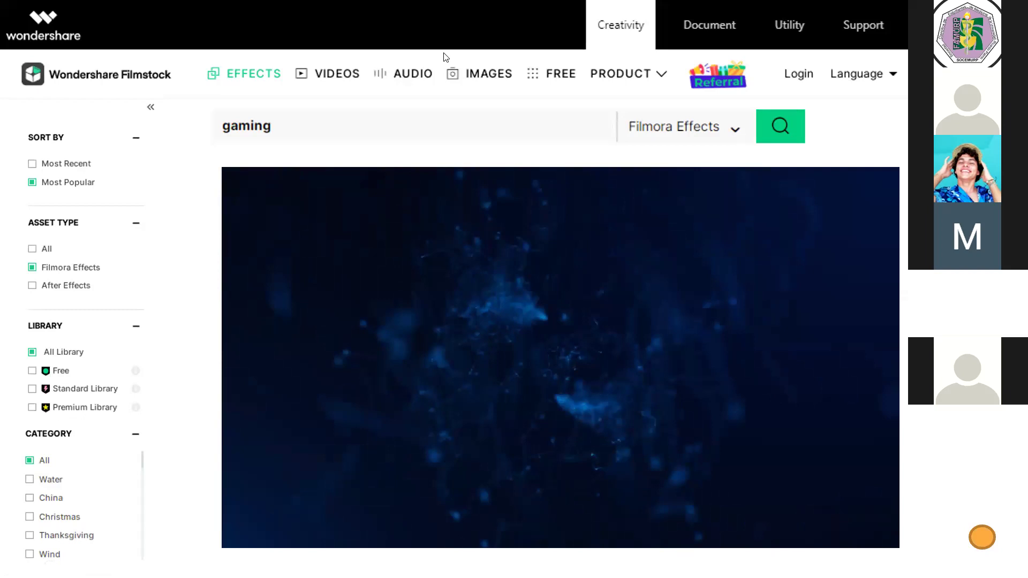
Check the PowerPoint editing window, return to the running slideshow, and lower the playing Filmstock video's volume
key(alt+Tab)
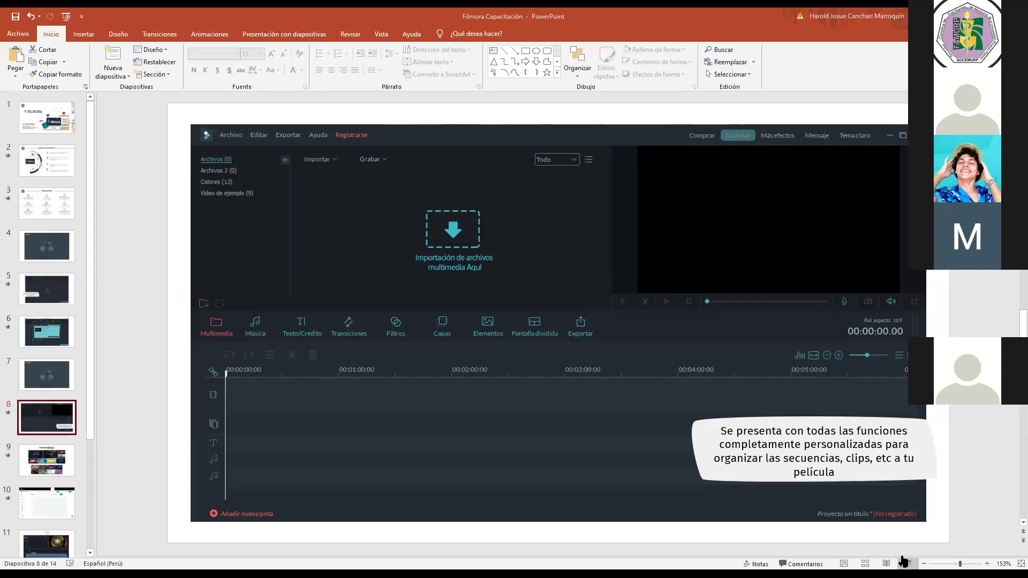
key(alt+Tab)
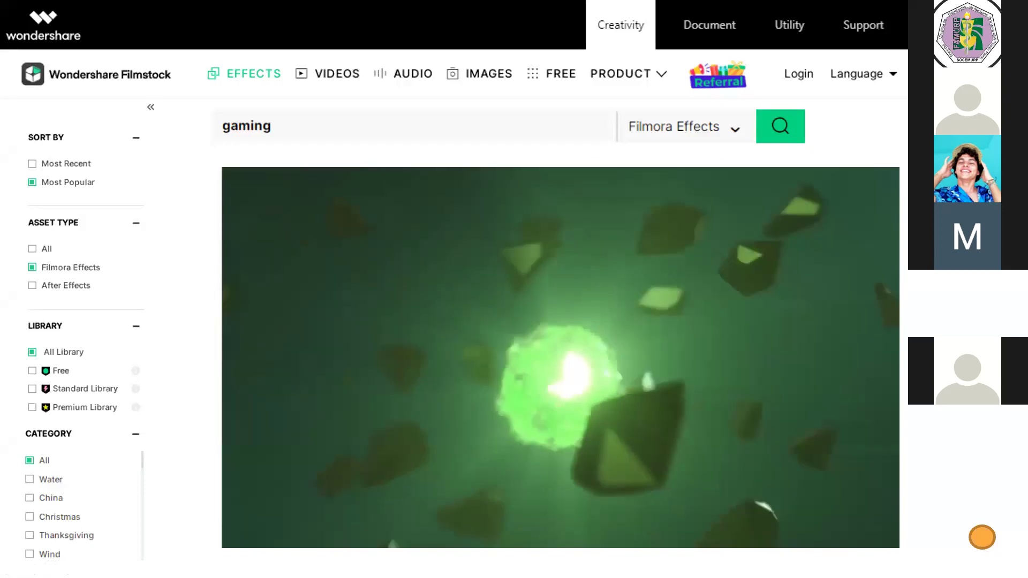
mouse_move(876, 532)
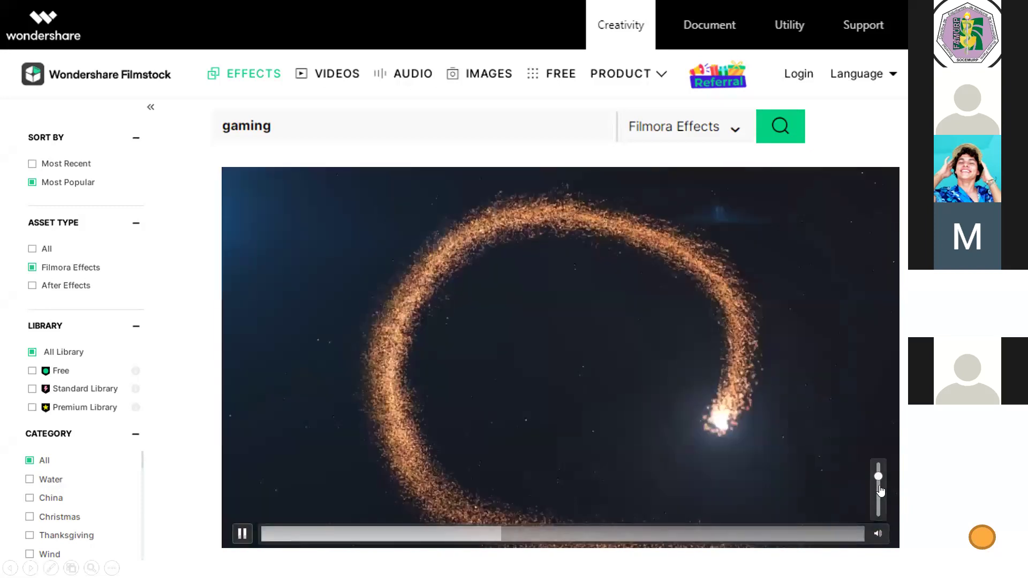
click(878, 484)
drag(881, 502, 880, 510)
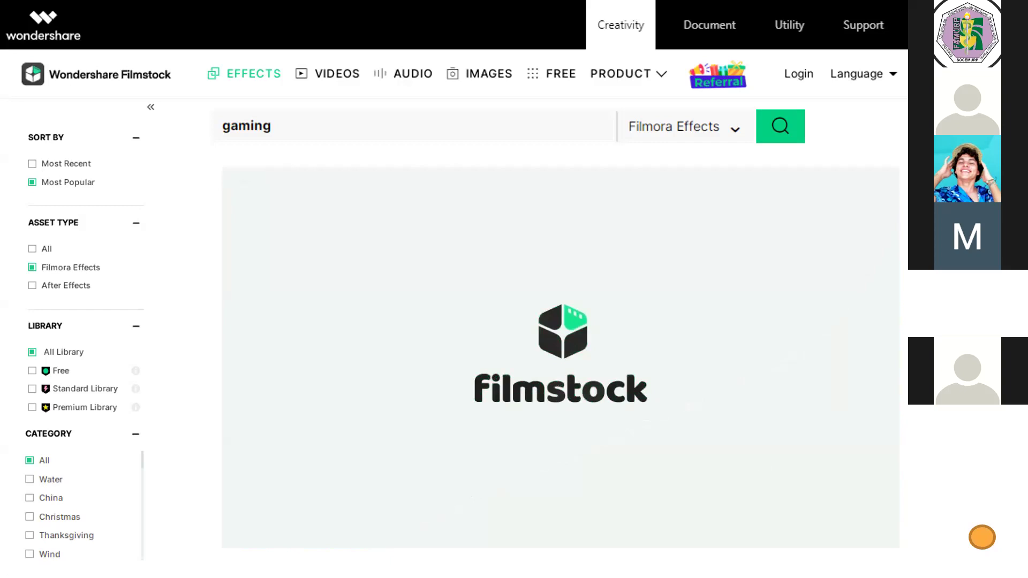
Advance the slideshow from the Filmstock video to the SOCEMURP Awards project slide
click(981, 537)
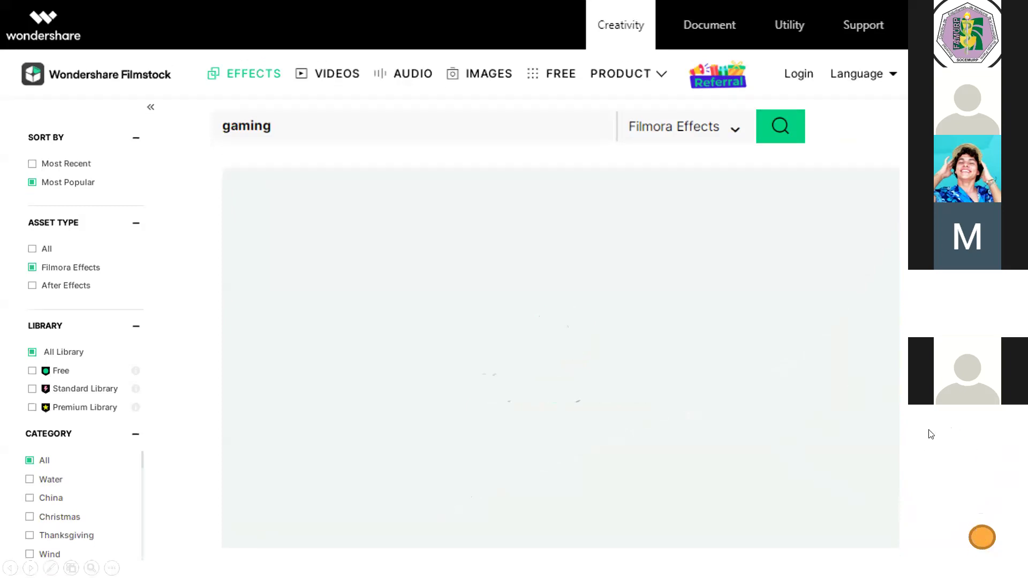
key(Right)
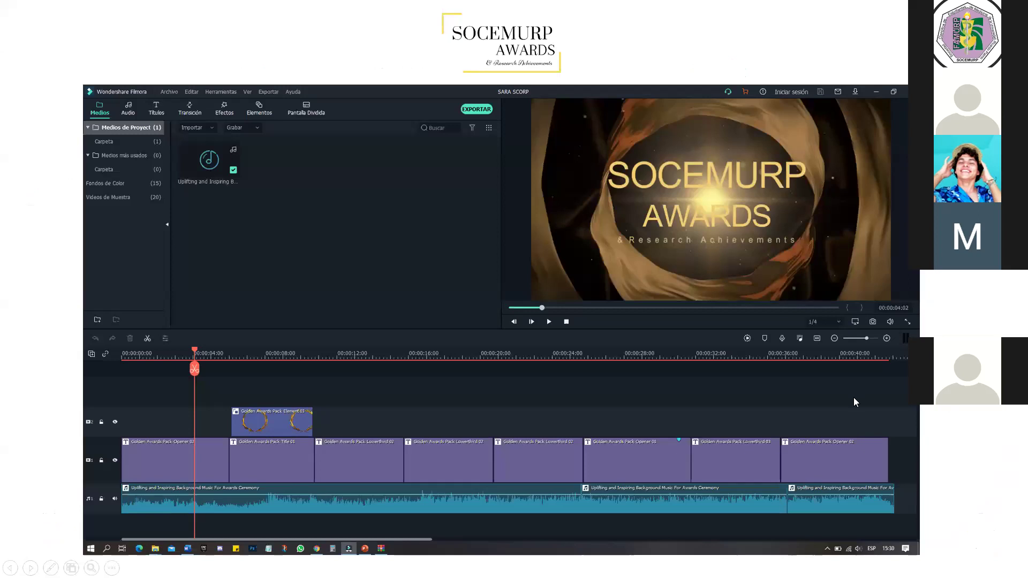